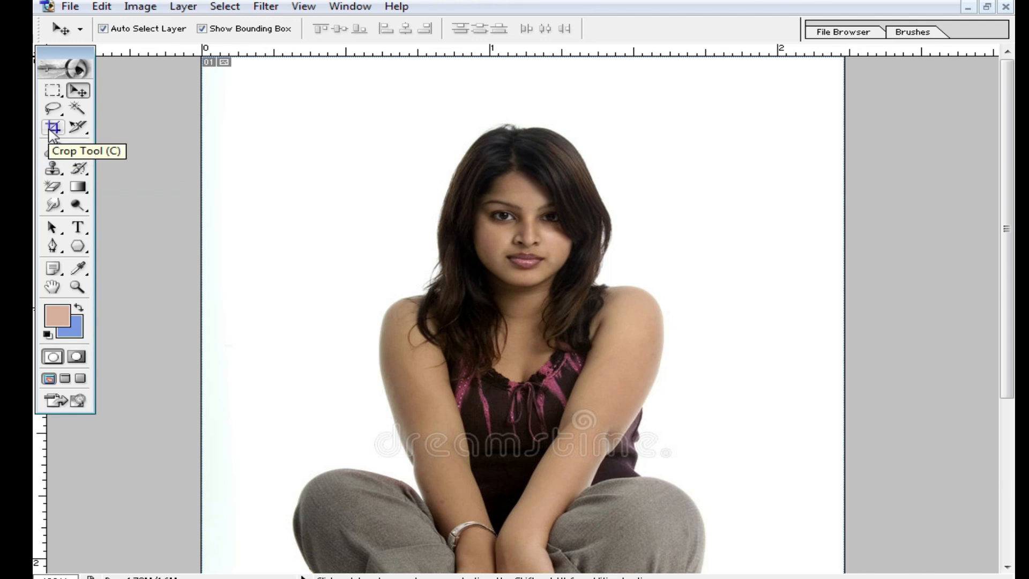
Crop the photo to the woman's head and shoulders at 1.6 × 2 in and 300 pixels/inch, and undo the crop.
key("c")
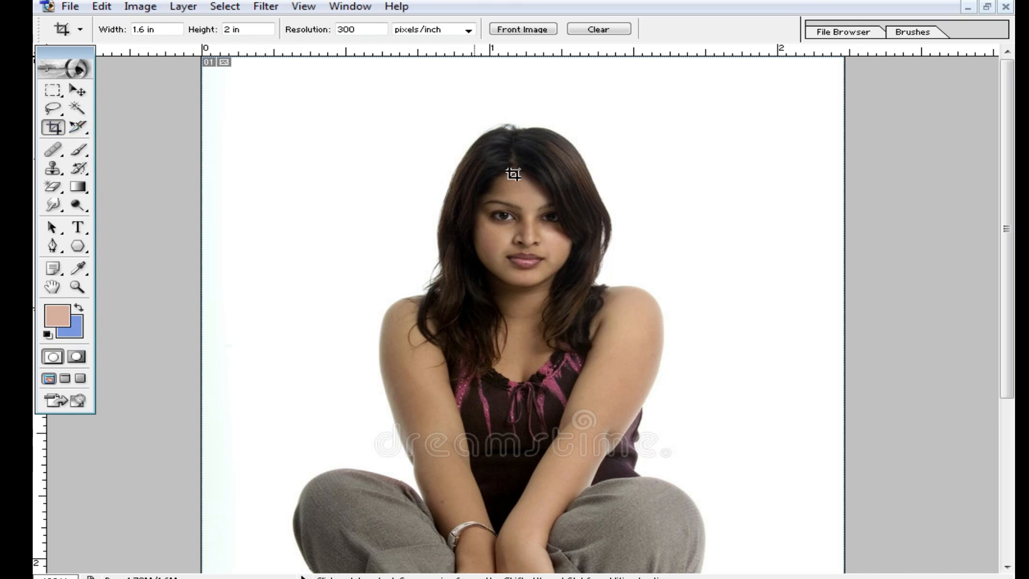
left_click_drag(395, 119, 723, 393)
double_click(592, 297)
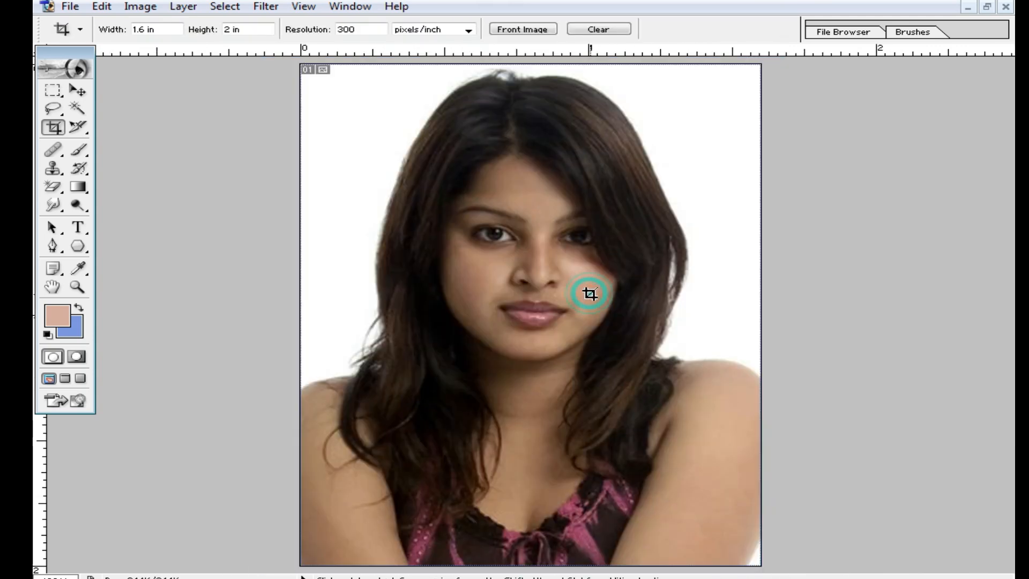
key("ctrl+z")
Frame the woman's head and shoulders with the Crop tool, and cancel the pending crop.
left_click_drag(398, 109, 729, 385)
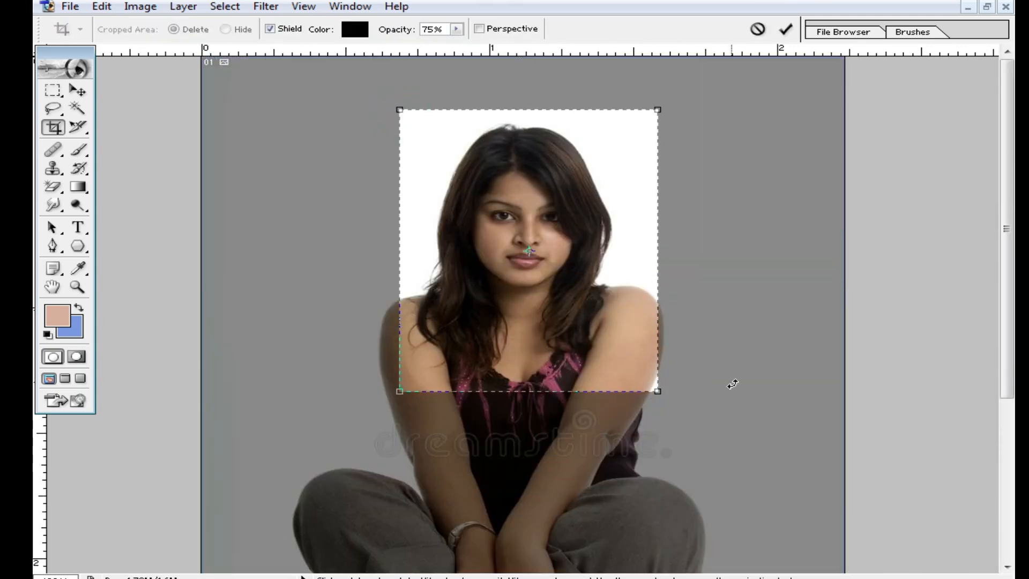
right_click(586, 322)
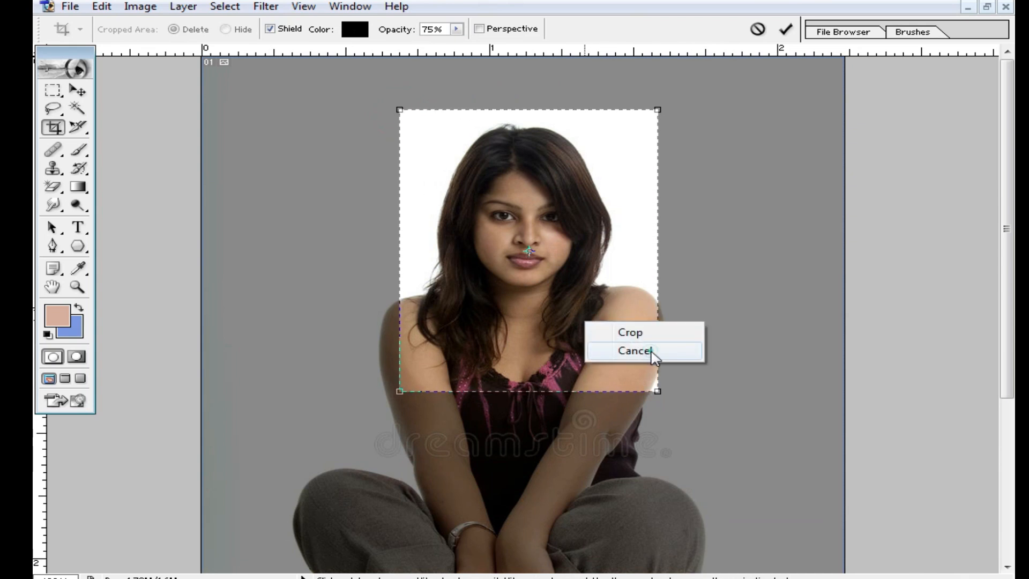
left_click(646, 352)
Crop closely around the head and shoulders again with the 1.6 × 2 in settings, and undo that crop.
left_click_drag(241, 111, 349, 230)
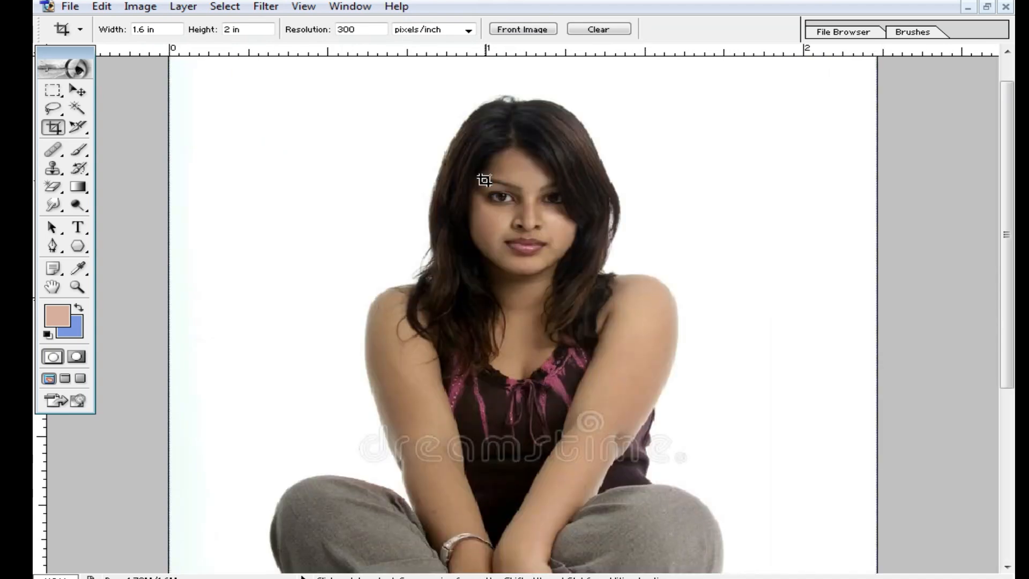
left_click_drag(402, 91, 673, 386)
double_click(592, 305)
key("ctrl+z")
Set the crop size to 2 in wide by 3 in high at a resolution of 300 pixels/inch.
left_click(165, 31)
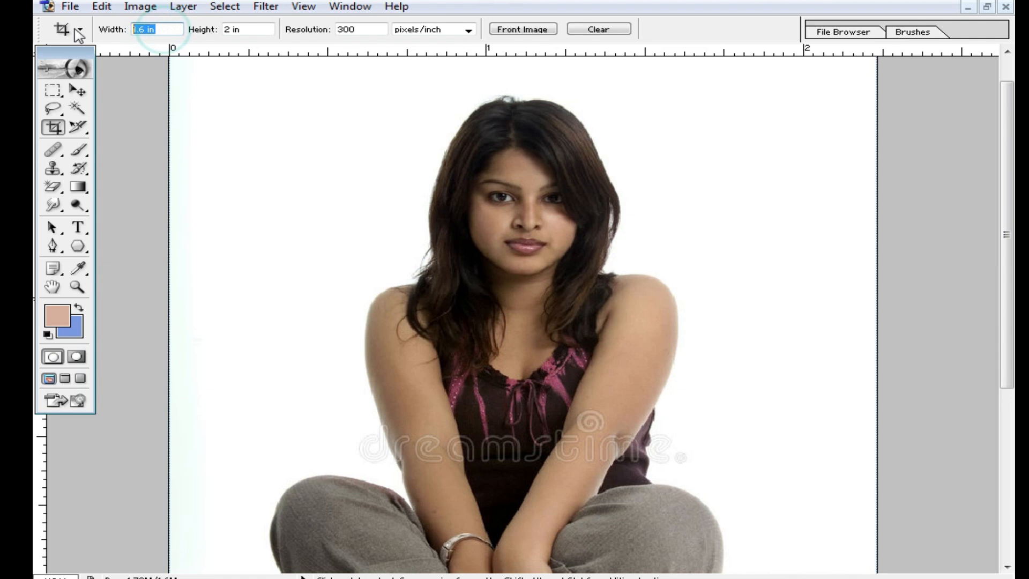
type("2")
key("Tab")
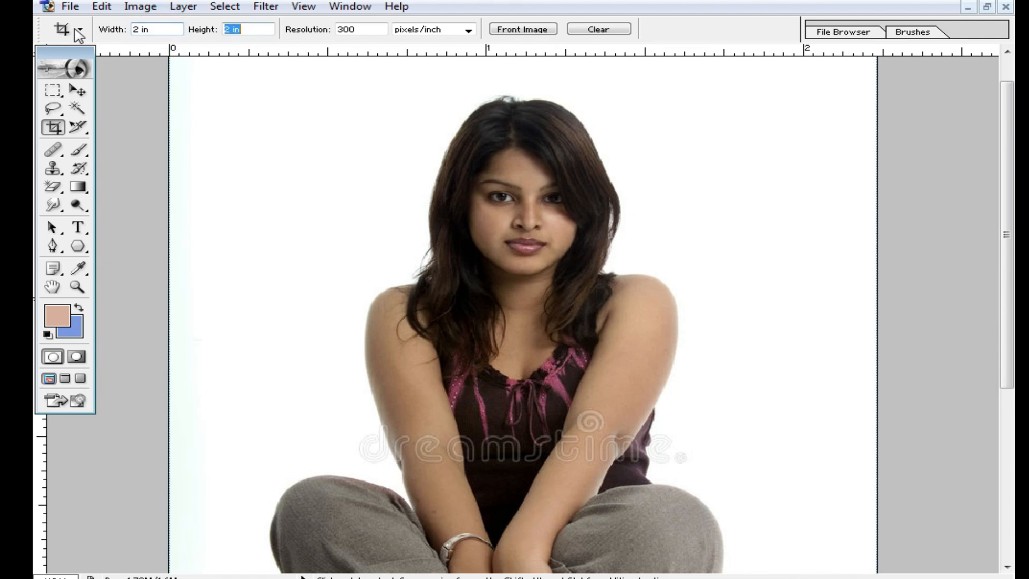
type("3")
key("Tab")
type("3")
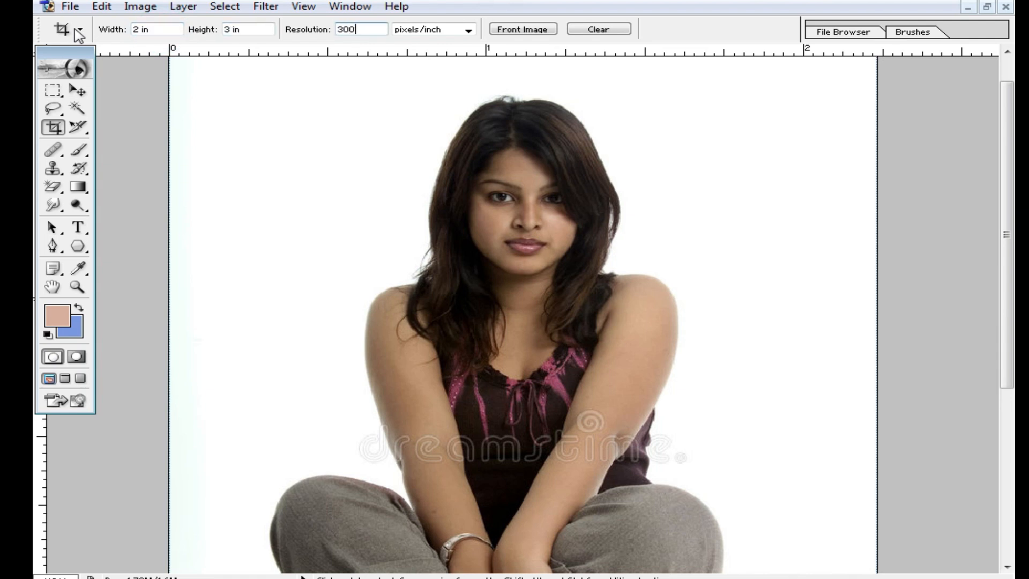
Crop the photo around the face to 2 × 3 in, and undo the crop.
left_click_drag(371, 92, 604, 394)
key("Return")
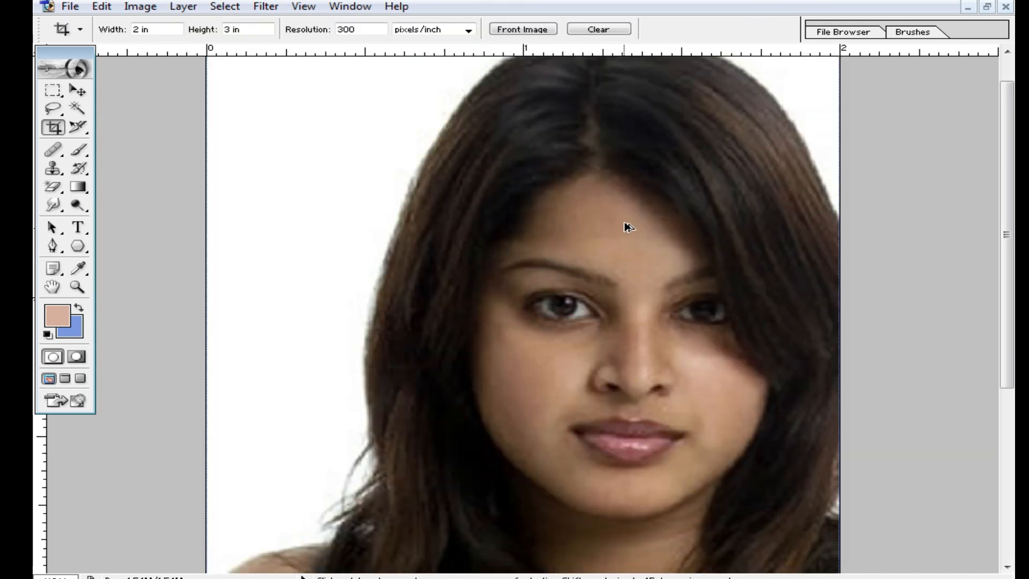
key("ctrl+z")
Set the crop size to 25 mm wide by 33 mm high at 300 pixels/inch.
left_click(468, 30)
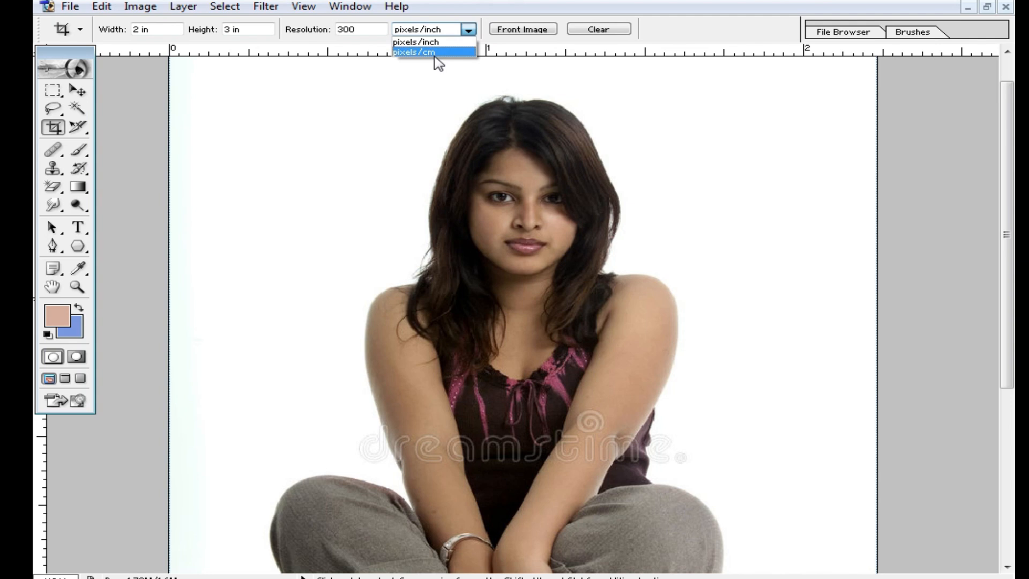
left_click(309, 103)
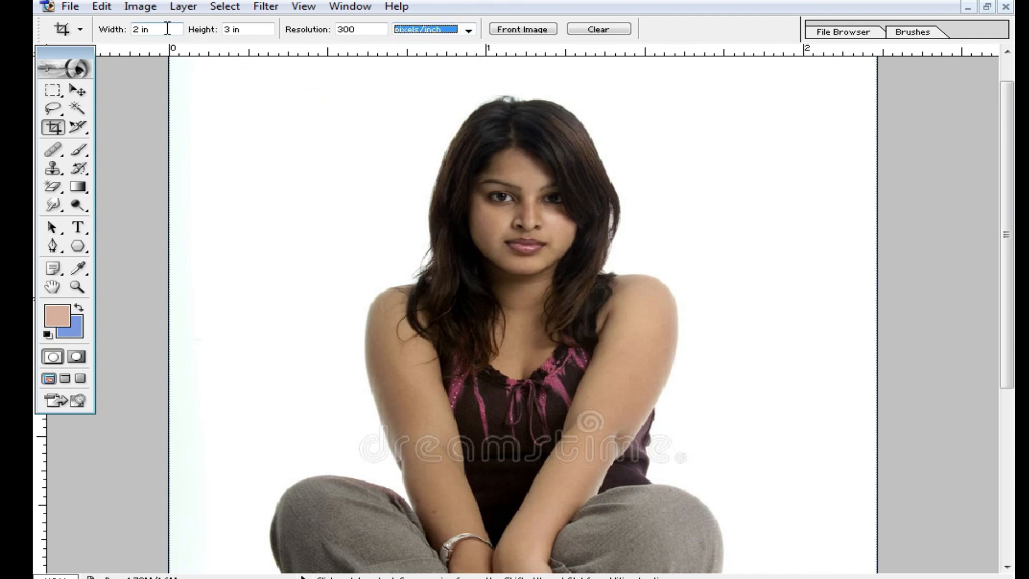
left_click(167, 29)
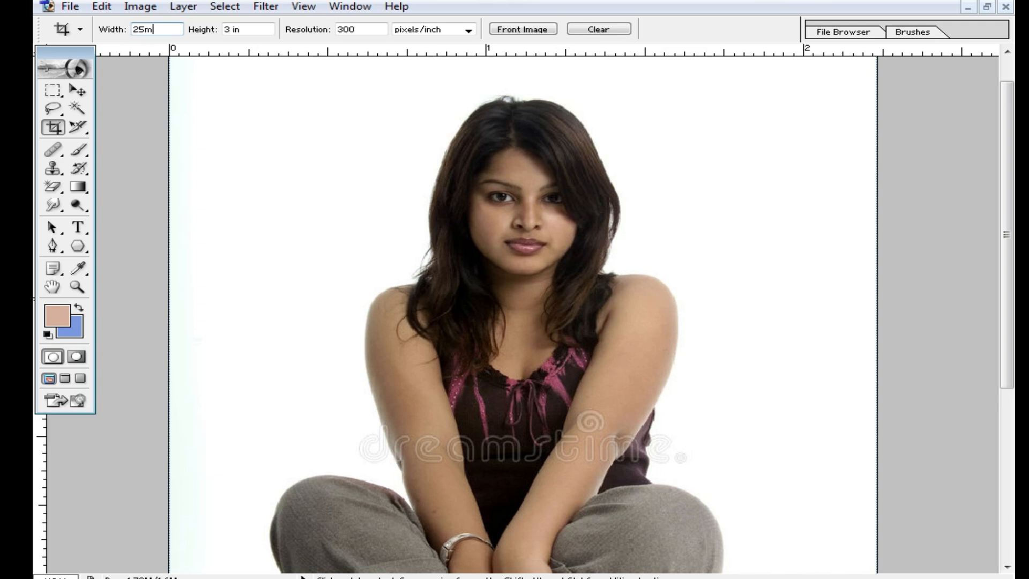
left_click(256, 29)
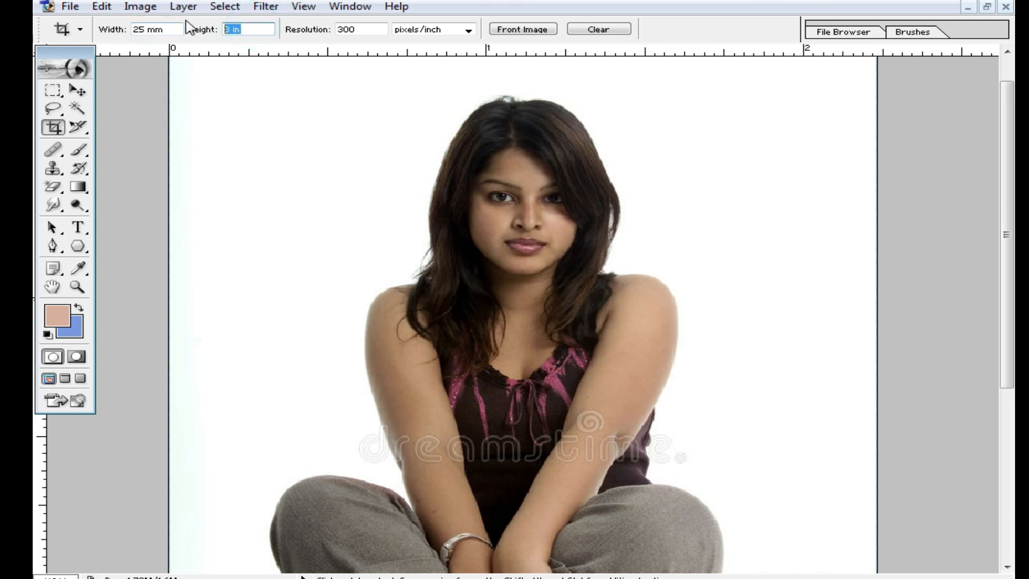
type("33mm")
left_click(357, 29)
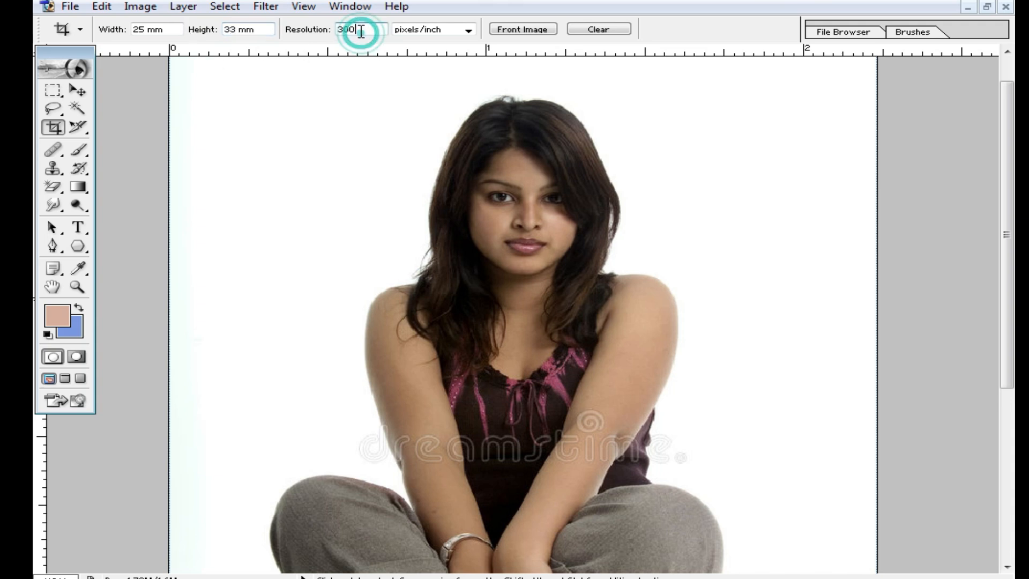
type("3")
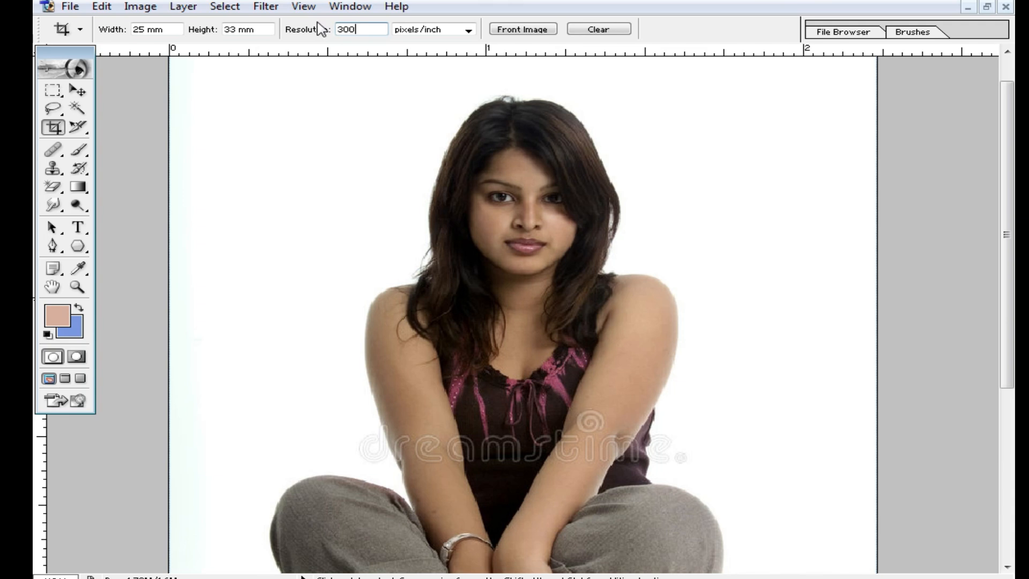
Crop the photo to the head and upper body at 25 × 33 mm, and undo the crop.
left_click(489, 88)
left_click_drag(328, 92, 648, 446)
key("Return")
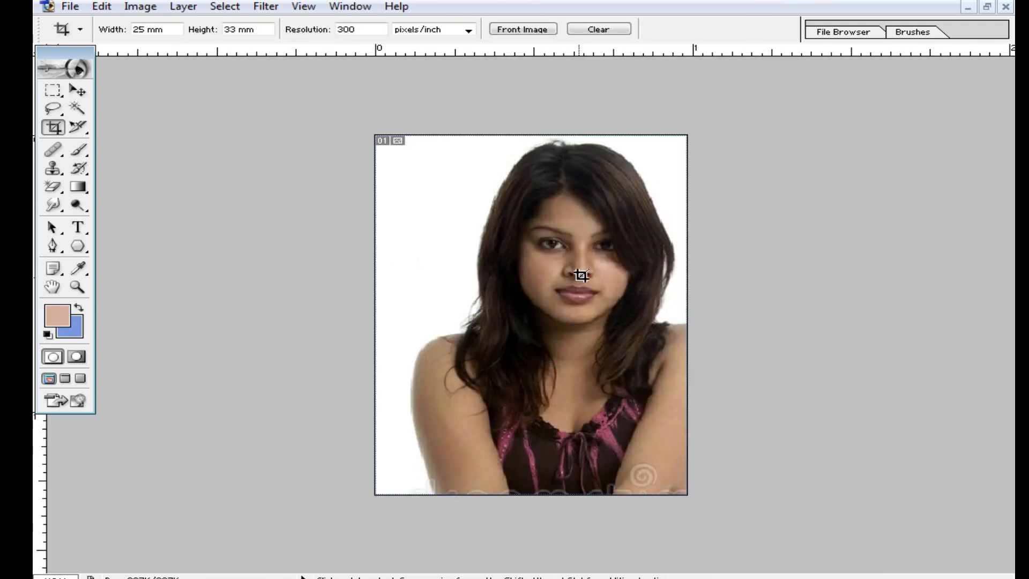
key("ctrl+plus")
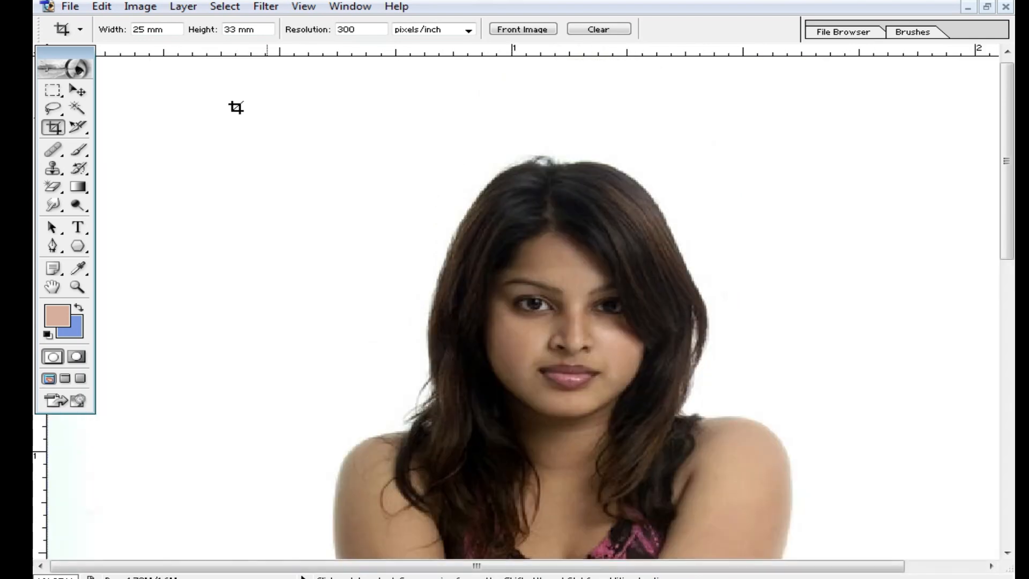
left_click(264, 105)
Clear the crop values and load the crop preset pp, keeping the resolution unit at pixels/inch.
left_click(607, 32)
left_click(81, 30)
left_click(107, 62)
left_click(434, 156)
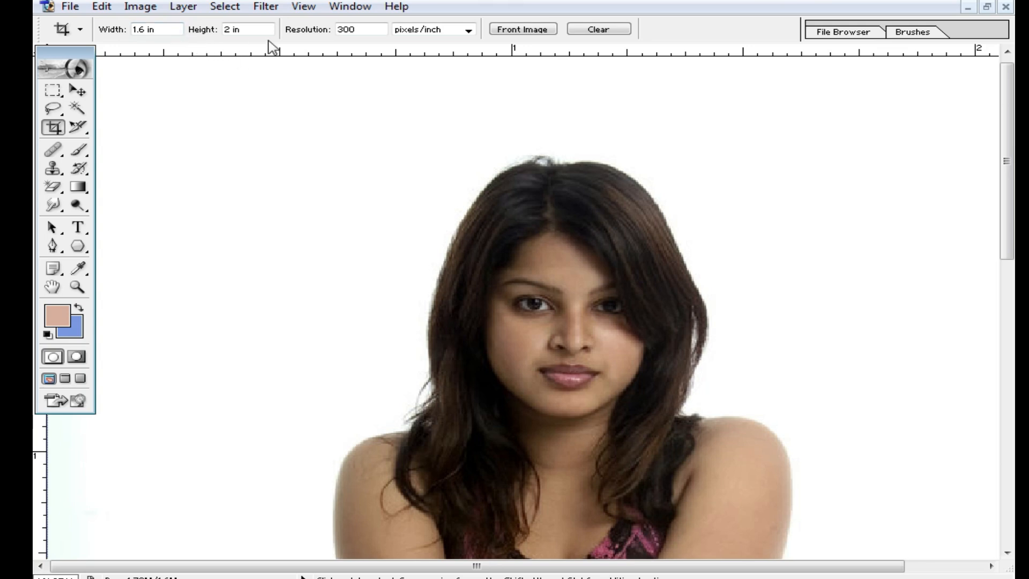
left_click(467, 31)
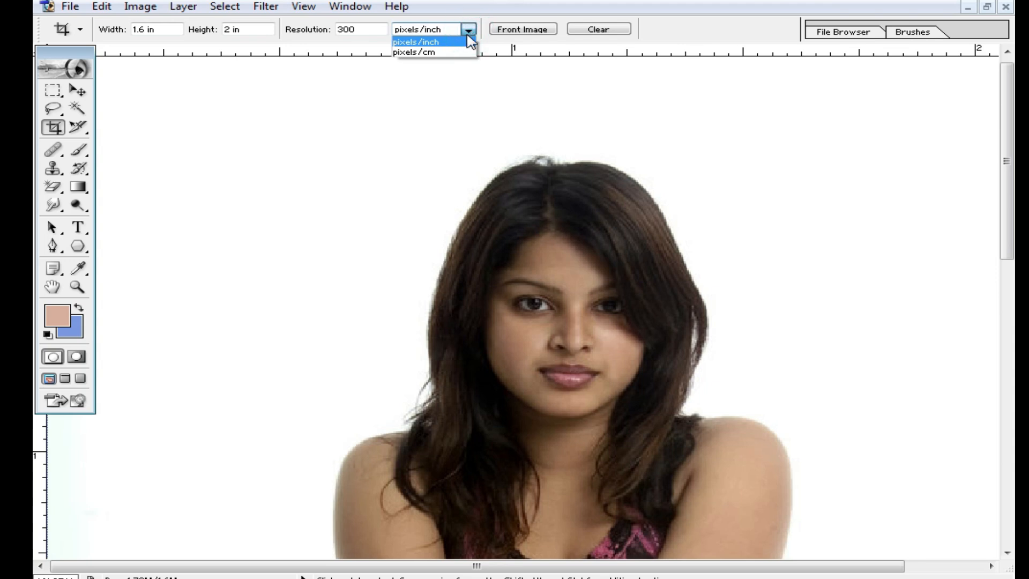
left_click(459, 97)
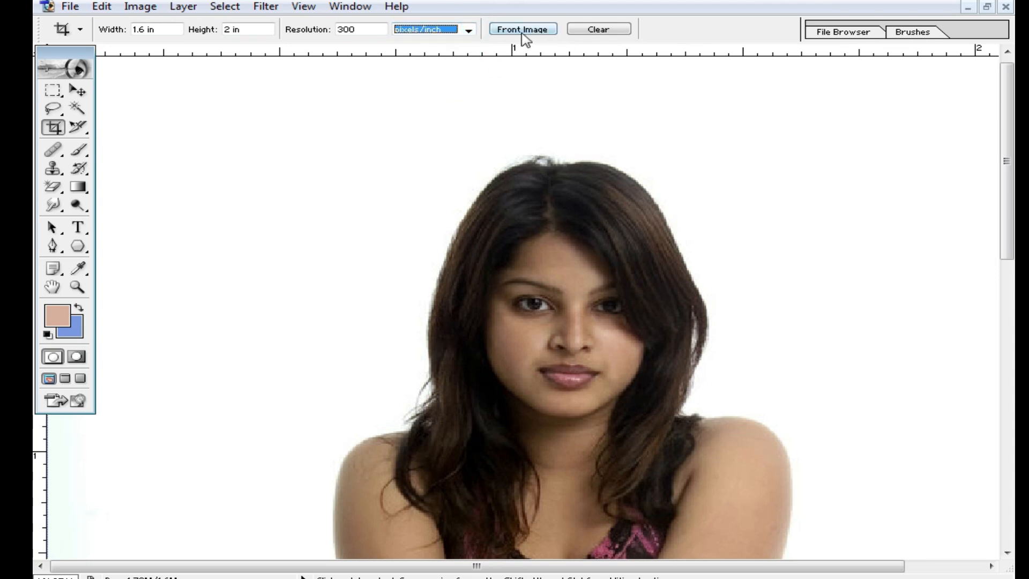
Crop around the face using the front image's own dimensions and resolution, and undo the crop.
left_click(522, 30)
mouse_move(457, 128)
left_mouse_down()
mouse_move(726, 374)
mouse_move(705, 418)
left_mouse_up()
key("Return")
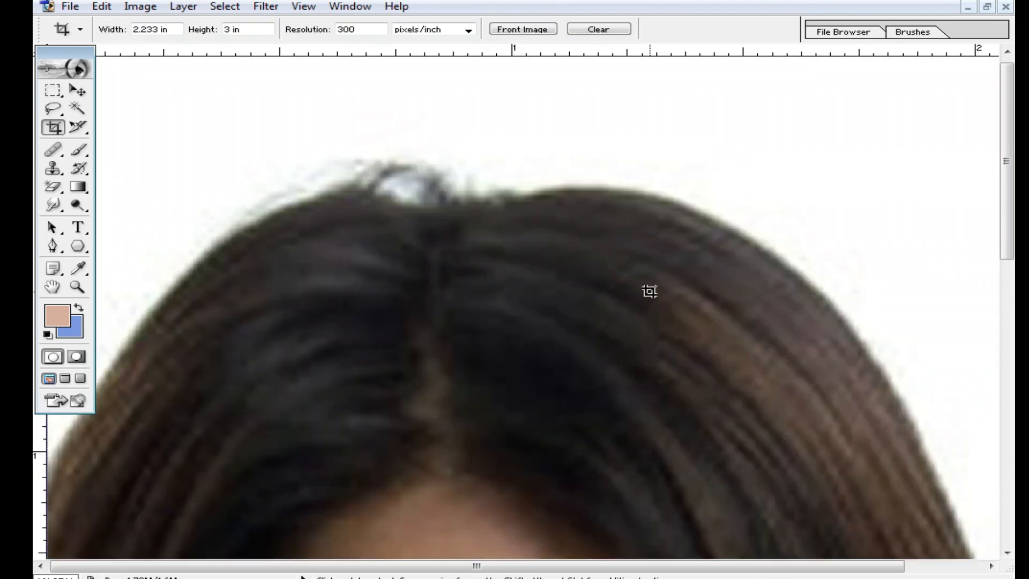
key("ctrl+z")
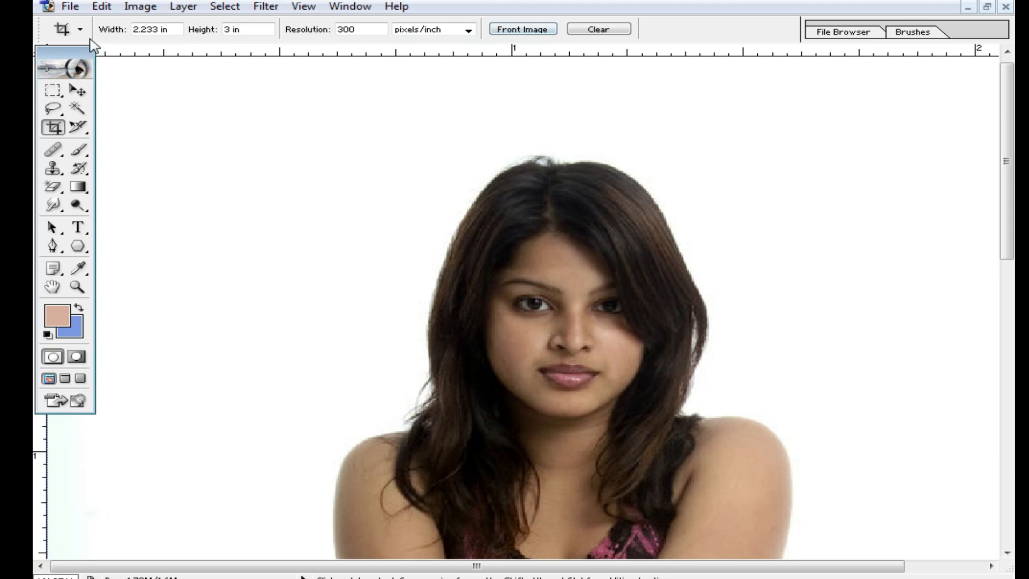
Alternate between cleared crop values and the front image's dimensions, ending with width, height and resolution empty.
left_click(603, 28)
left_click(517, 29)
left_click(598, 29)
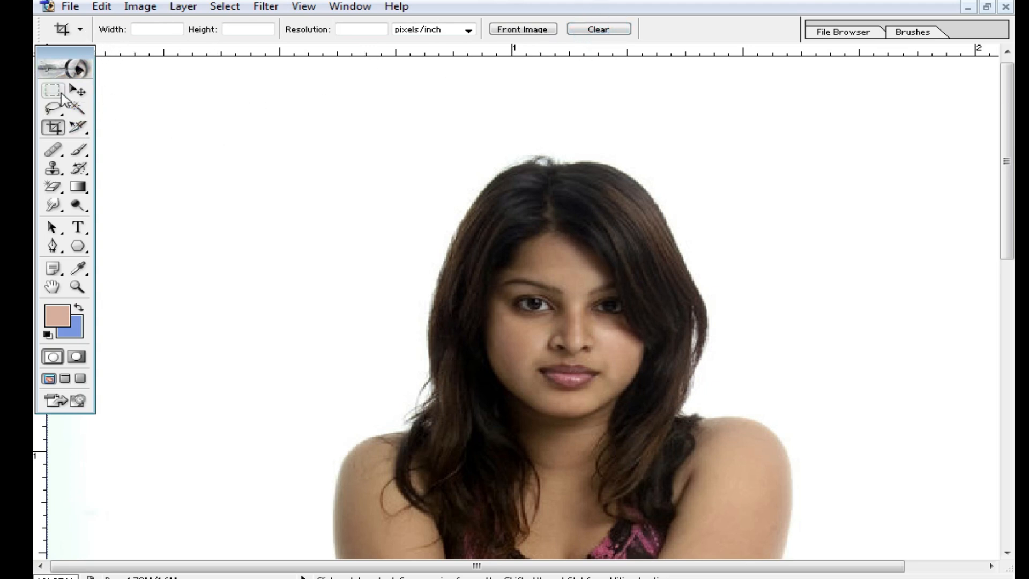
Load the saved crop presets pp, ppppp and st one after another.
left_click(81, 32)
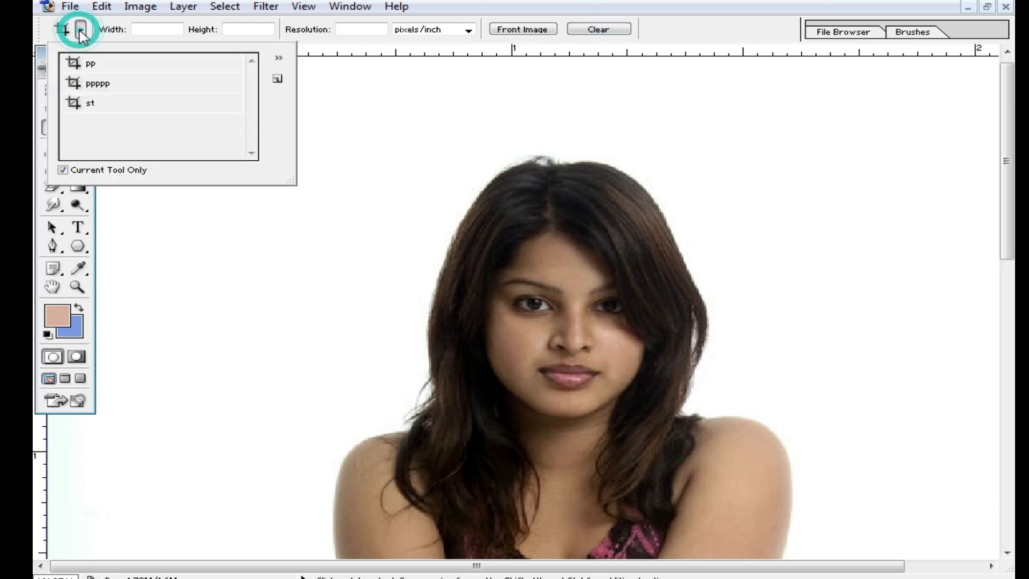
left_click(132, 67)
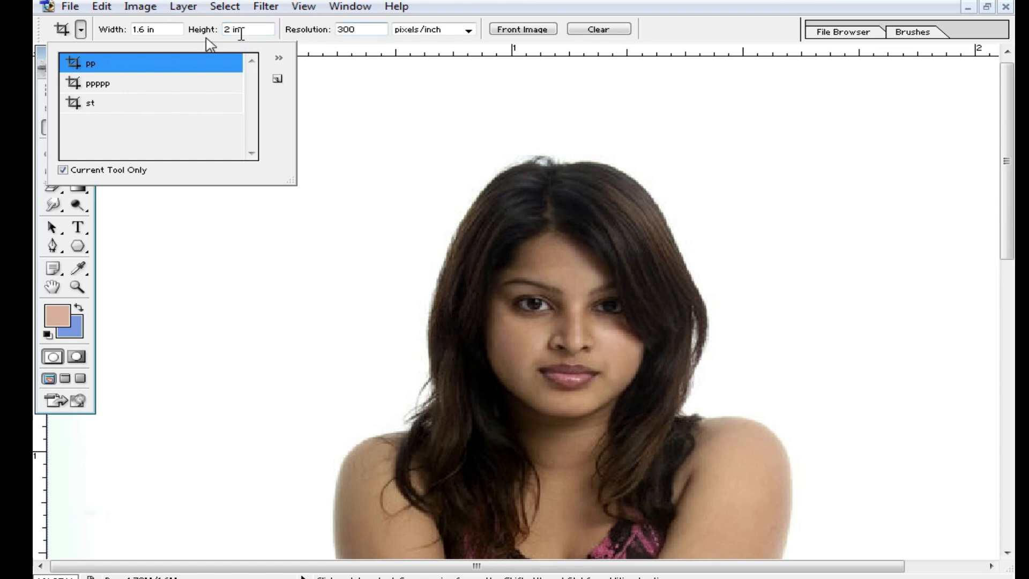
left_click(138, 83)
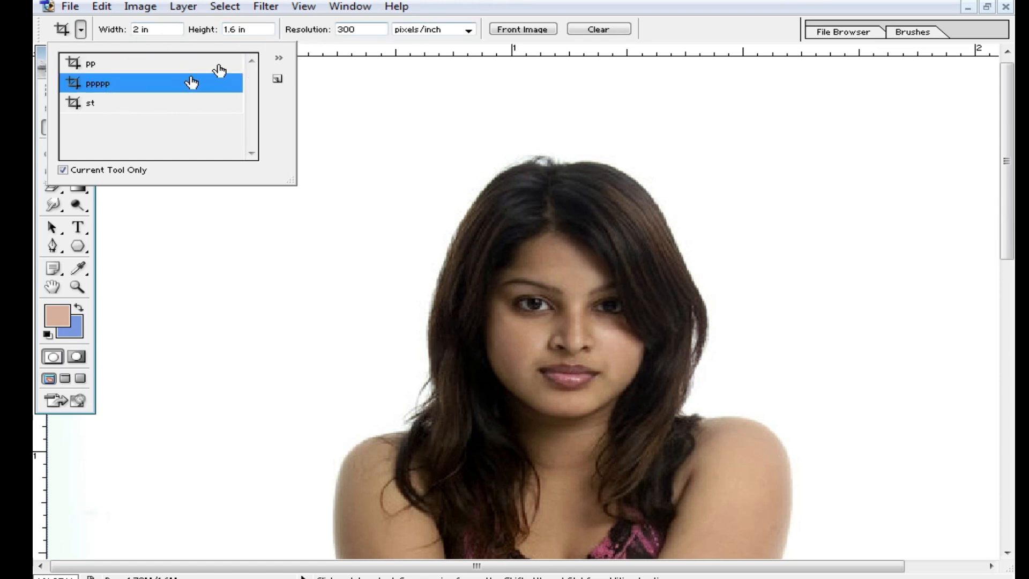
left_click(172, 103)
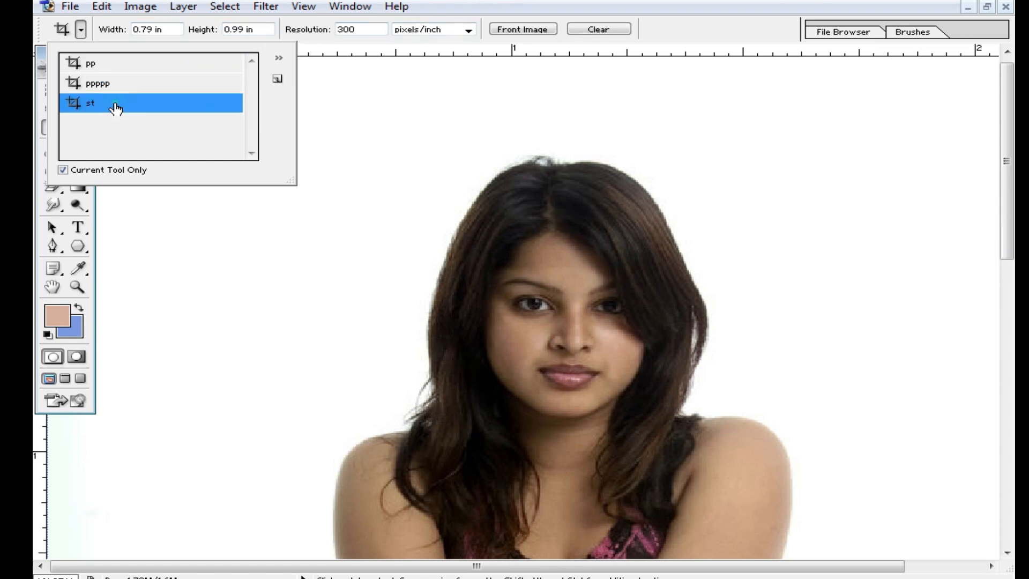
left_click(371, 108)
Start a new tool preset from the st crop settings, and cancel it.
left_click(81, 31)
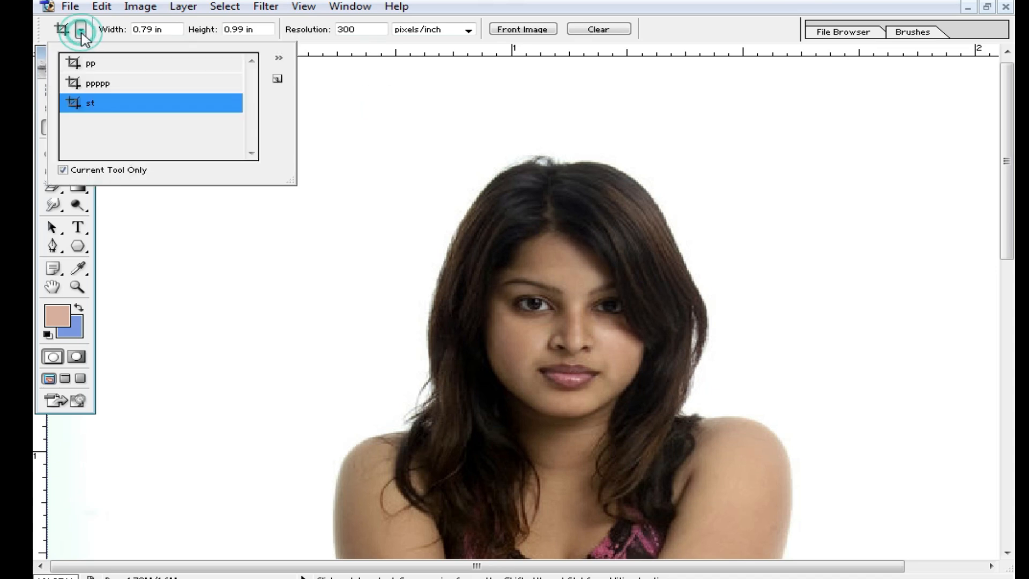
left_click(277, 79)
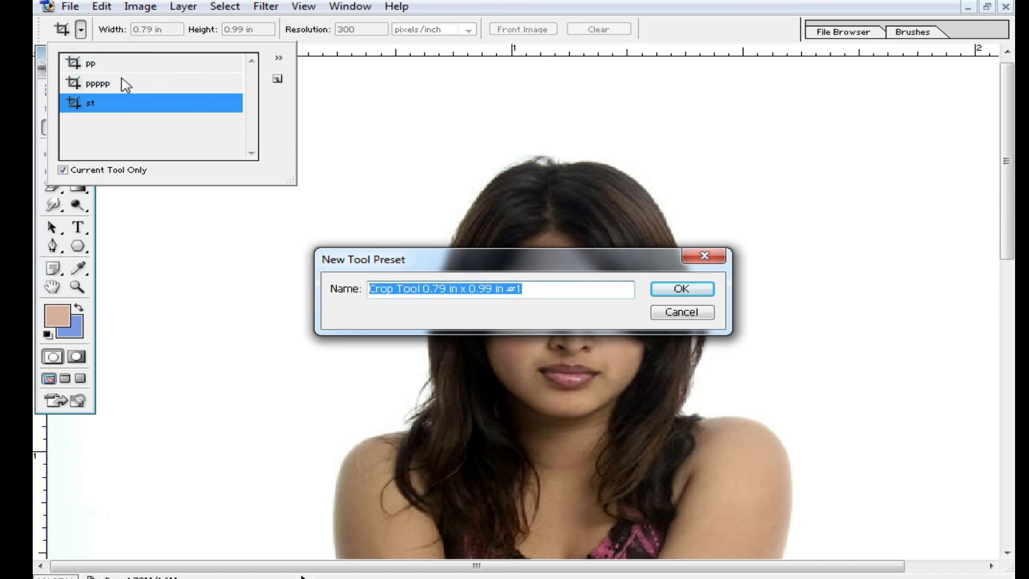
left_click(690, 309)
Load the crop preset pp and start a new tool preset from it, cancelling without saving.
left_click(92, 61)
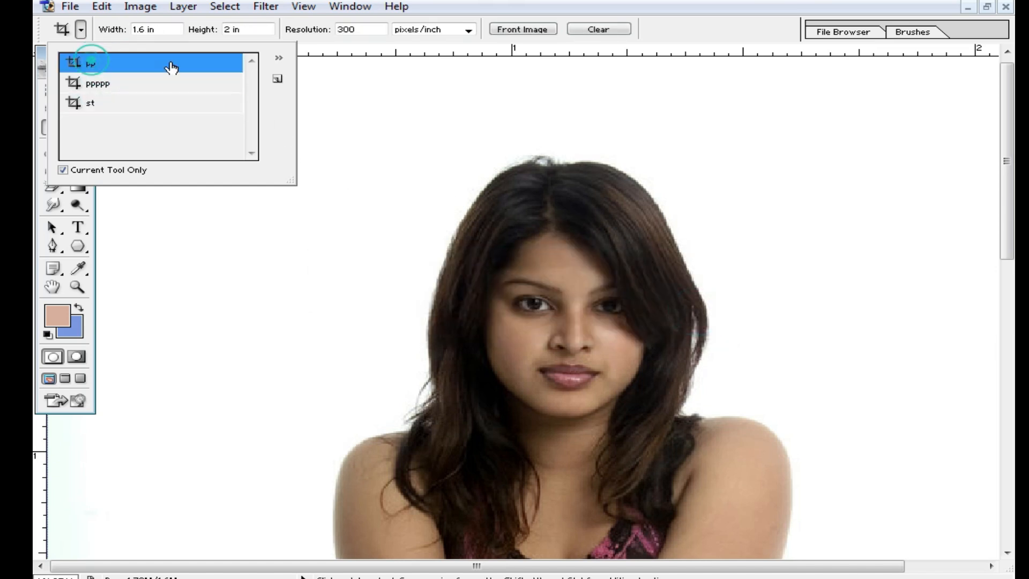
left_click(277, 79)
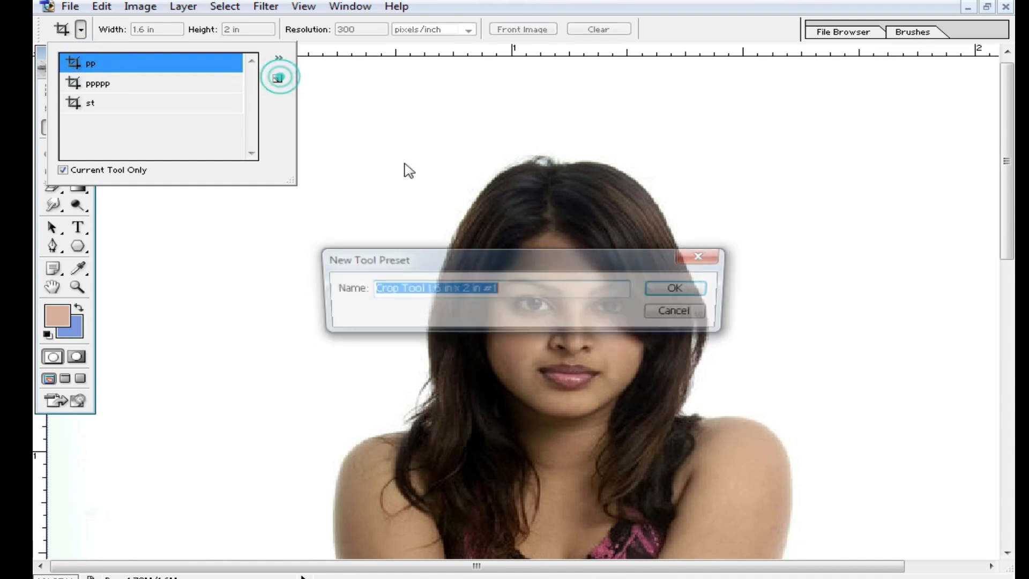
left_click(407, 293)
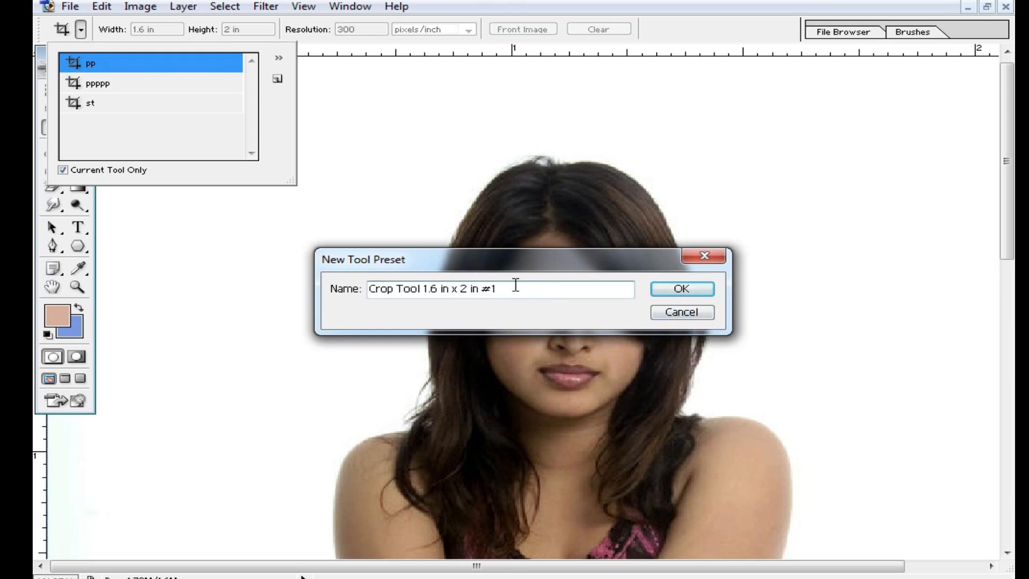
left_click(687, 315)
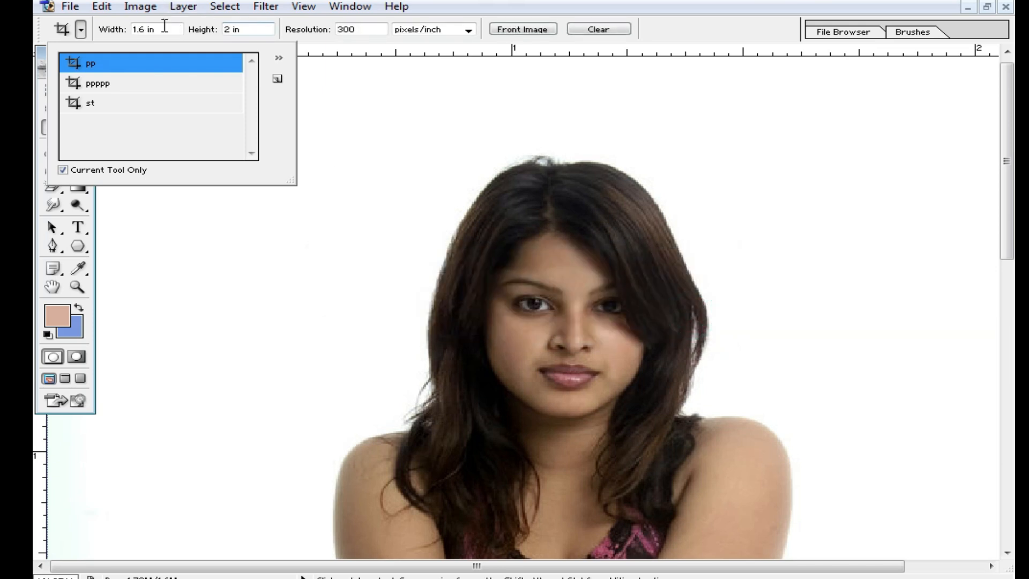
Set the crop size to 2 in wide by 1.6 in high at a resolution of 300 pixels/inch.
left_click_drag(164, 30, 110, 28)
type("2")
key("Tab")
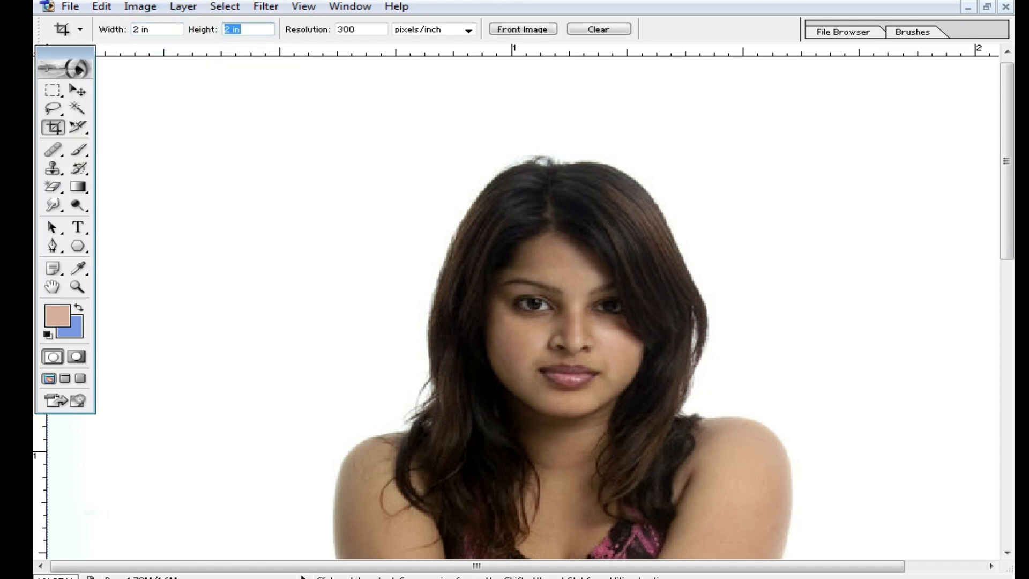
type("1.6")
key("Tab")
type("3")
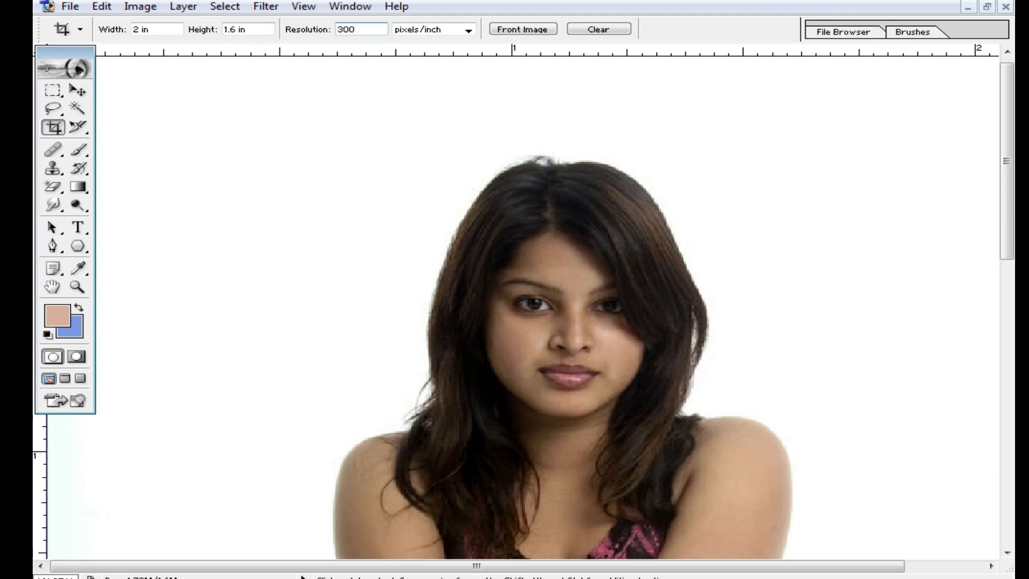
Save the current crop settings as a new tool preset under the suggested name Crop Tool 2 in x 1.6 in #1.
left_click(80, 30)
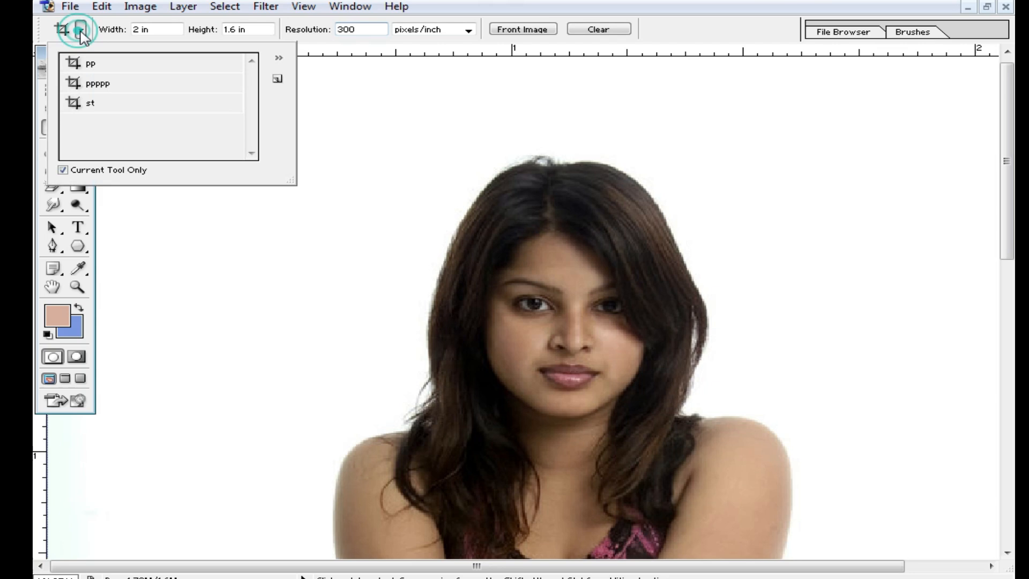
left_click(277, 79)
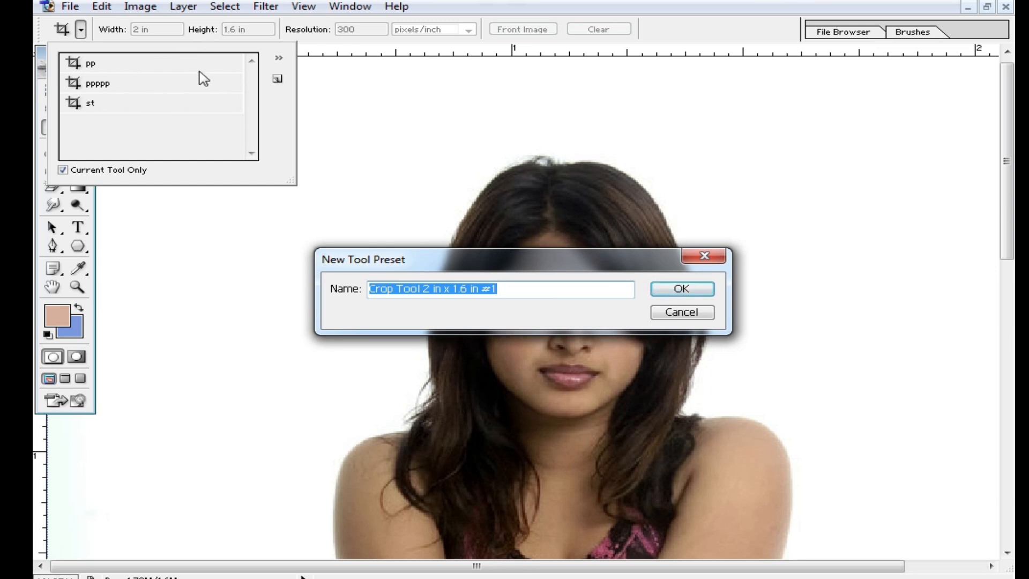
left_click(688, 290)
Load the crop presets pp, ppppp, st and Crop Tool 2 in x 1.6 in #1 one after another.
left_click(125, 83)
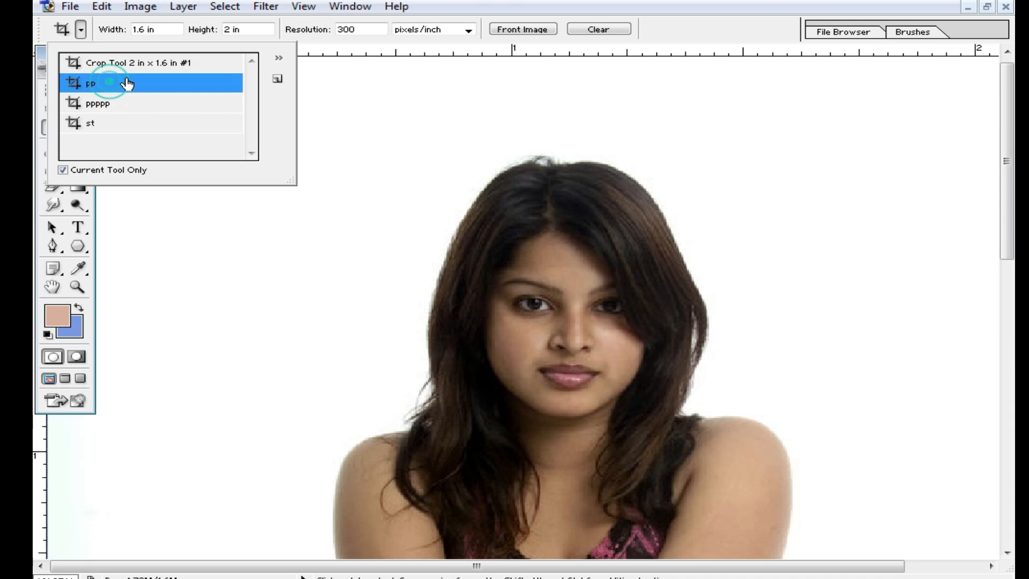
left_click(128, 106)
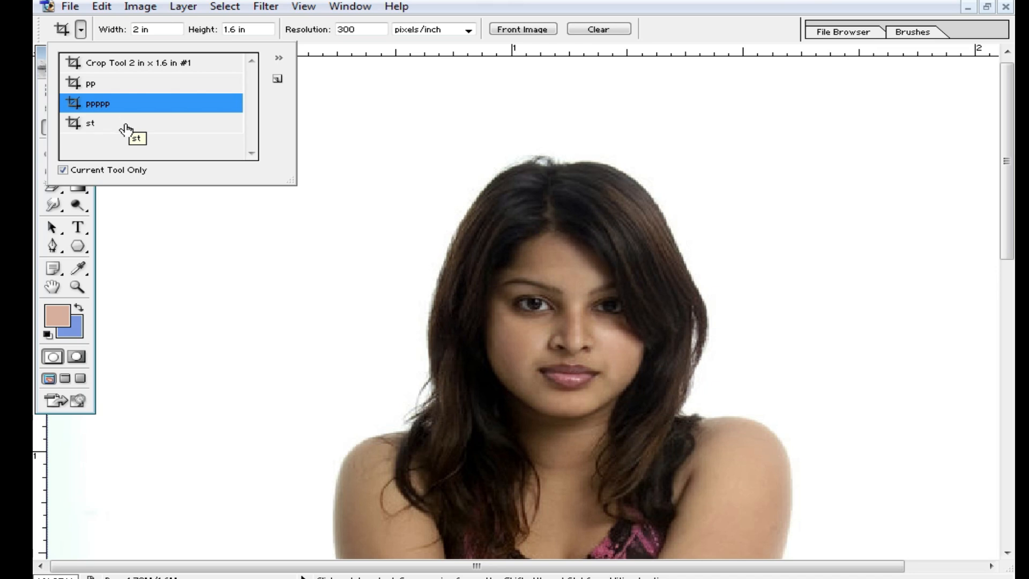
left_click(125, 128)
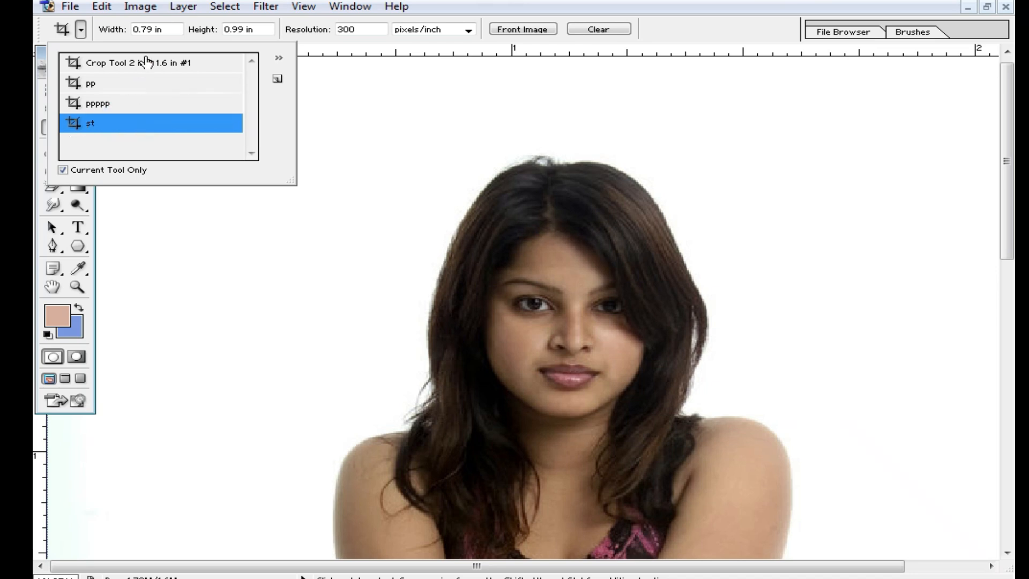
left_click(161, 67)
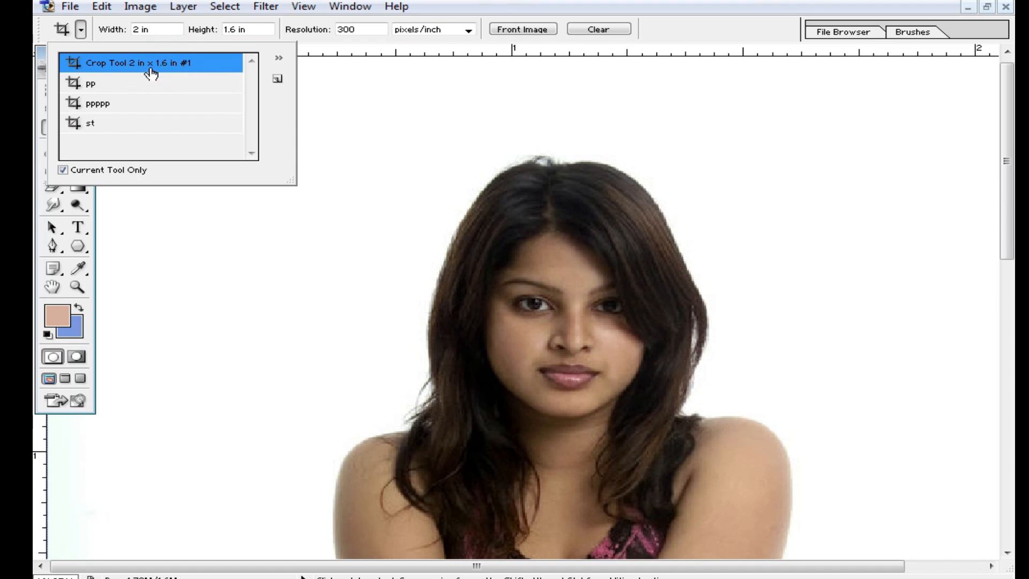
Delete the tool preset Crop Tool 2 in x 1.6 in #1.
right_click(187, 65)
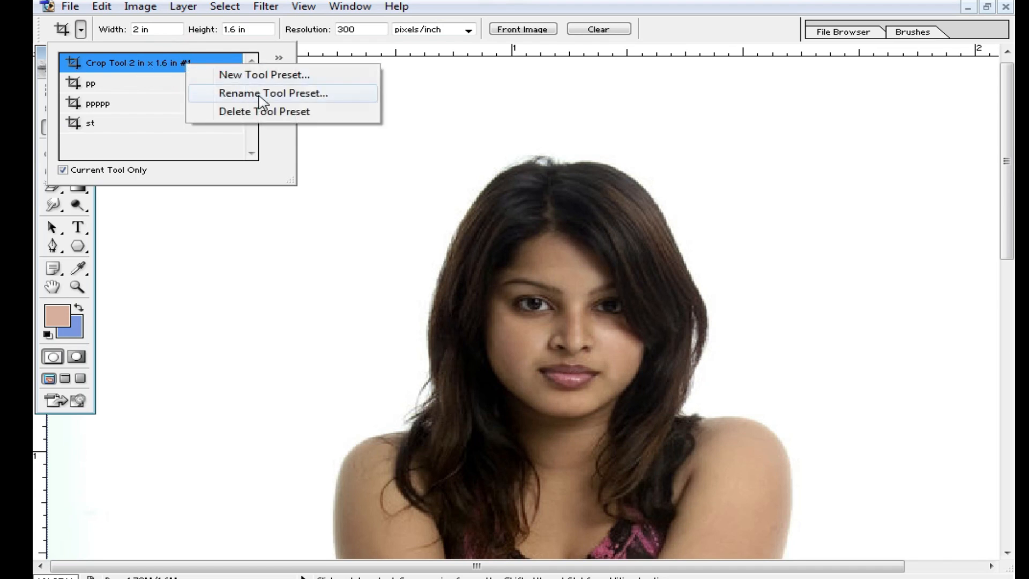
left_click(290, 113)
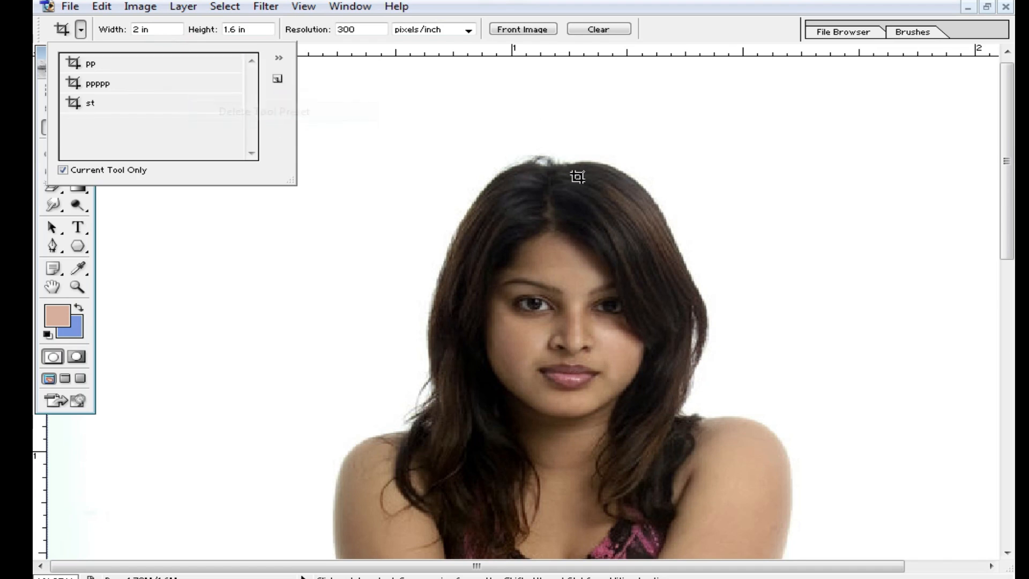
left_click(366, 161)
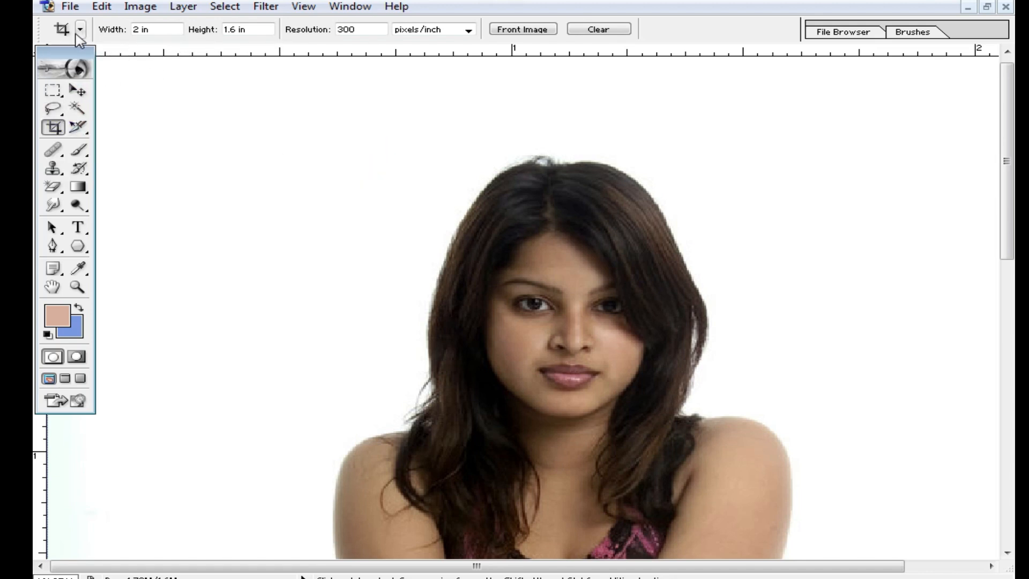
Load the crop preset pp for a size of 1.6 in by 2 in at 300 pixels/inch.
left_click(81, 30)
left_click(127, 82)
left_click(110, 60)
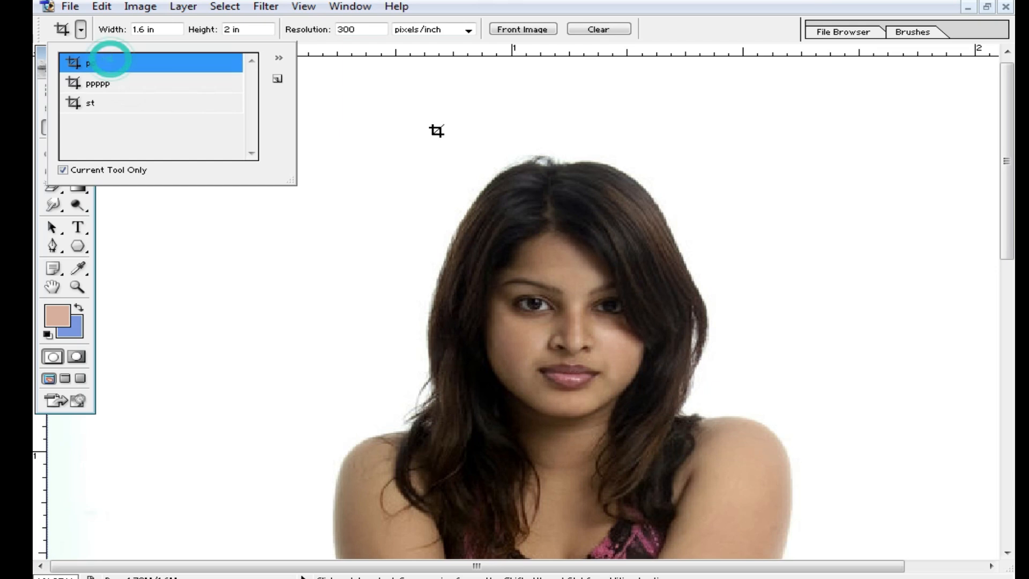
left_click(504, 145)
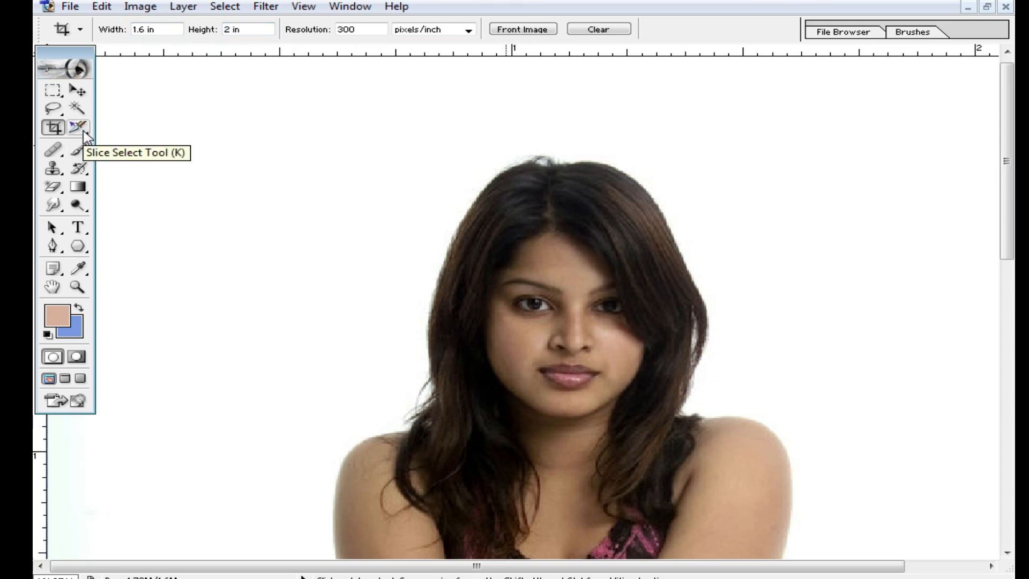
With the Slice Select tool active, make a rectangular user slice across the woman's forehead and eyes.
left_click(79, 128)
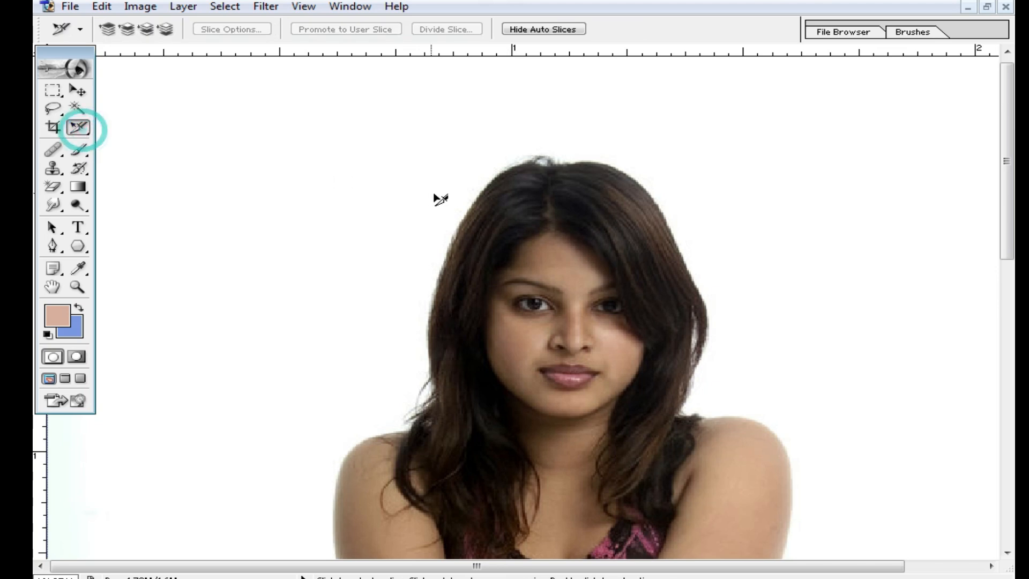
left_click(316, 149)
left_click(303, 157)
left_click(380, 217)
left_click(383, 223, "alt")
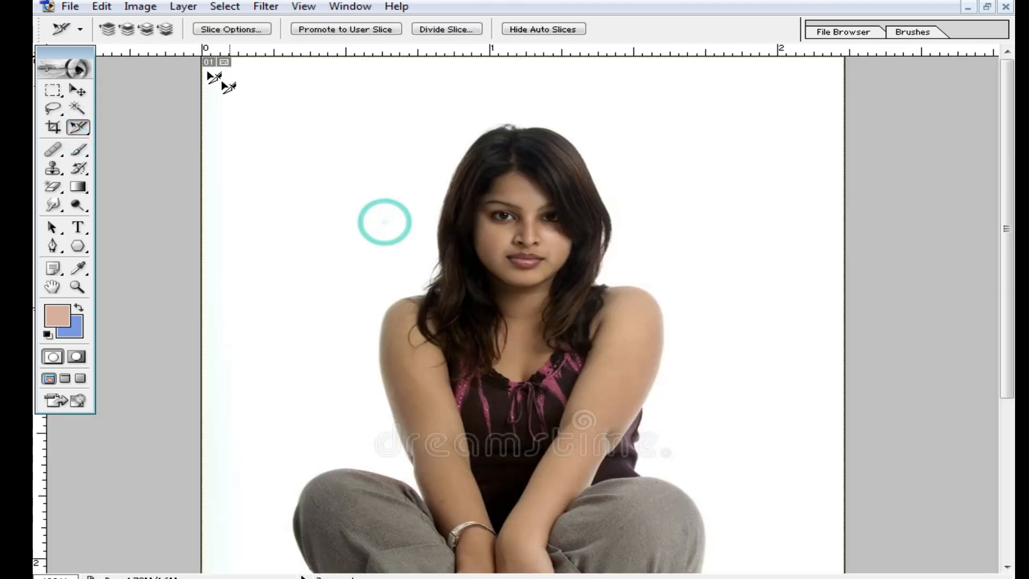
left_click(428, 158)
left_click(493, 230, "ctrl")
left_click(534, 235)
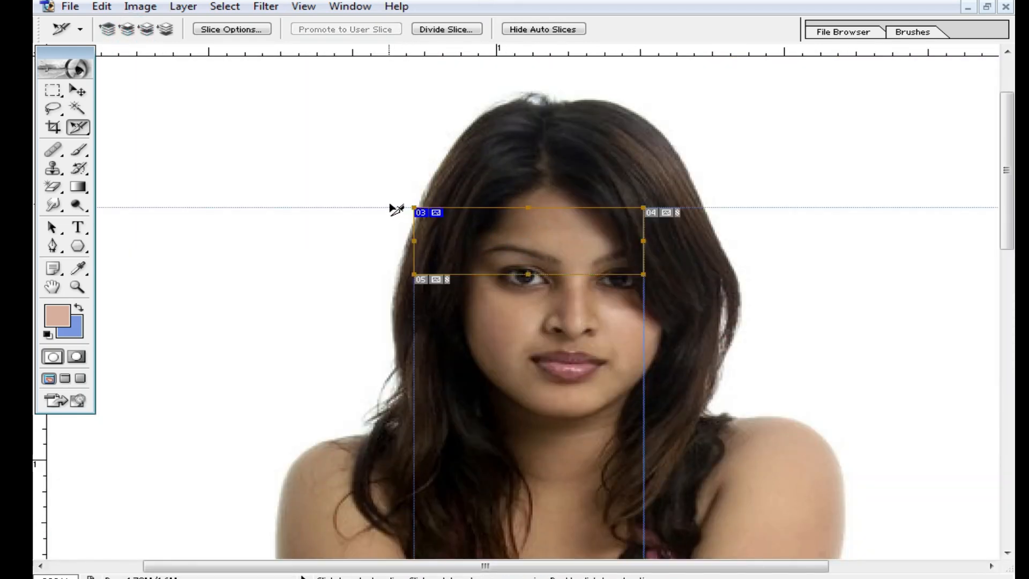
Delete the slice across the forehead and look through the available tool presets.
key("Delete")
left_click(150, 34)
left_click(387, 142)
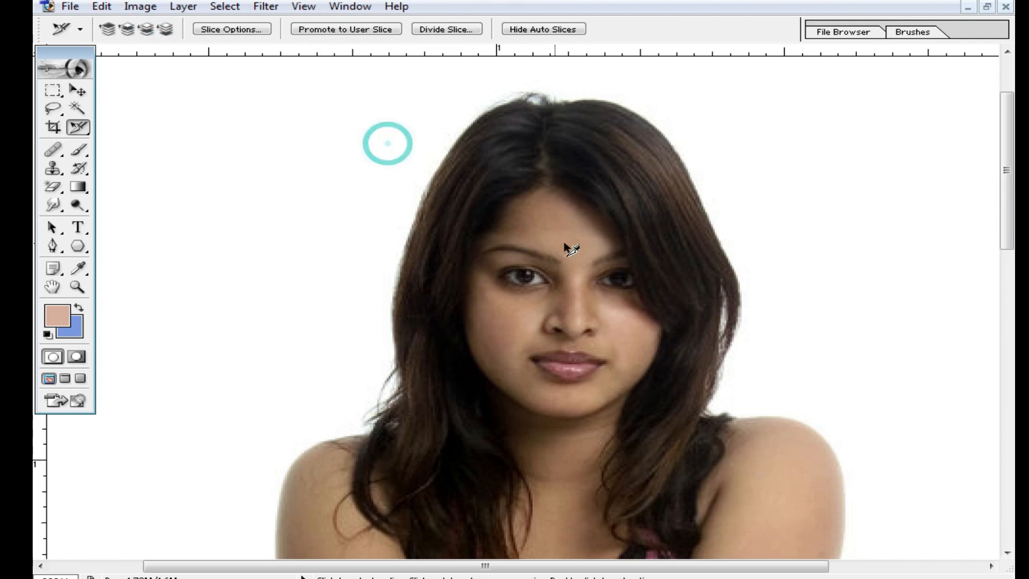
left_click(80, 29)
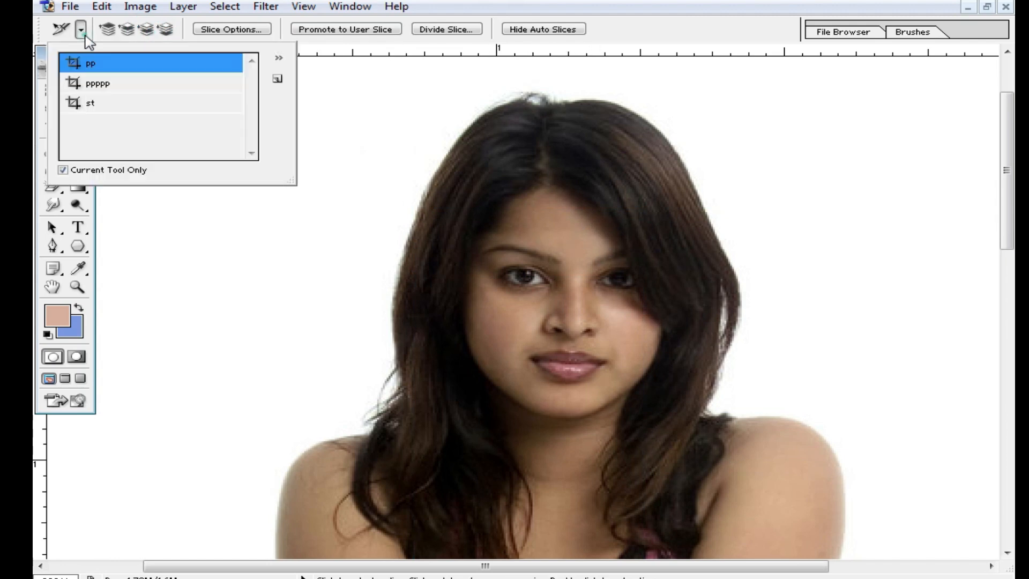
left_click(79, 30)
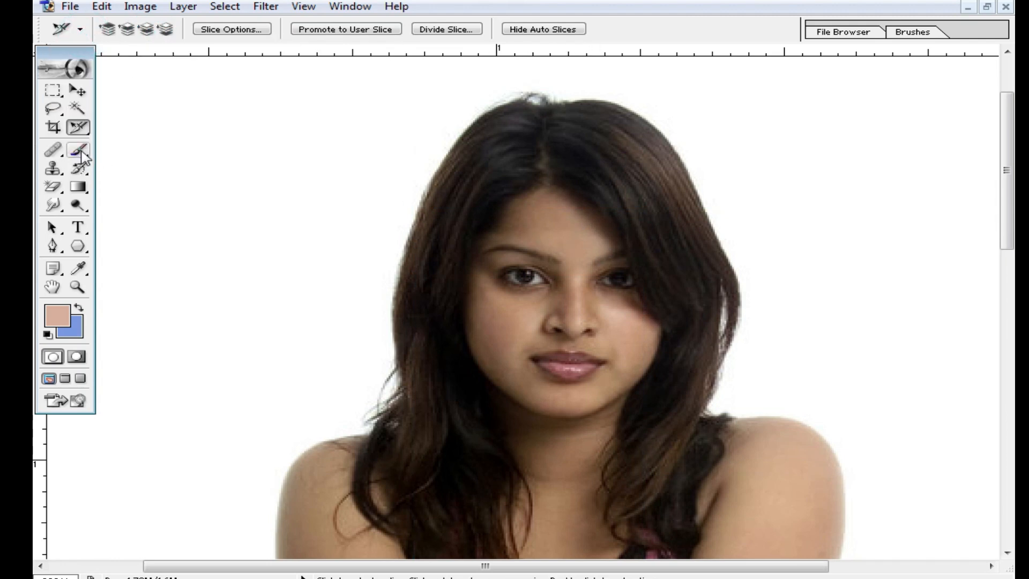
Activate the Healing Brush tool and set its brush size to 10 px for working on the arm near the watermark.
left_click(54, 153)
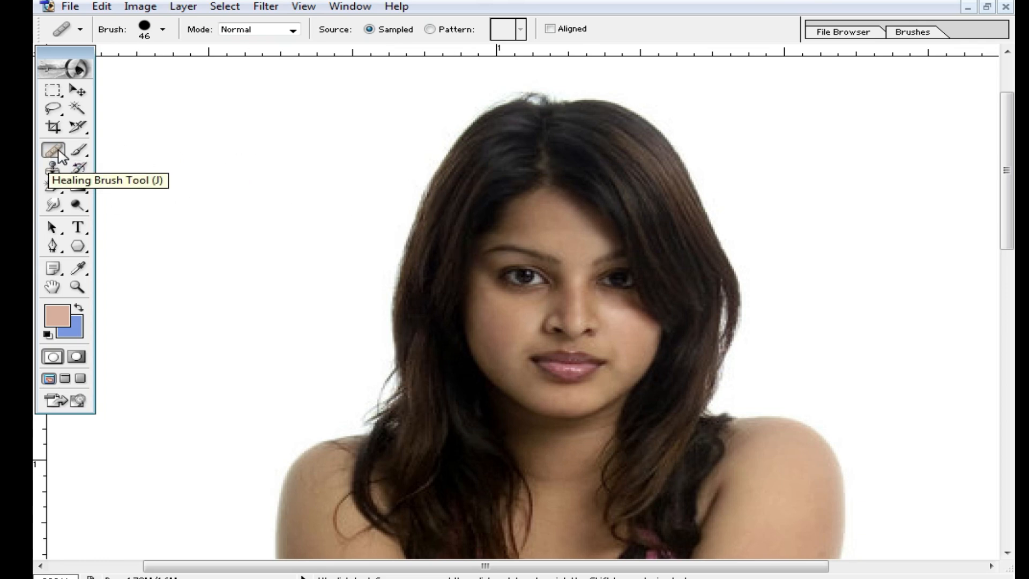
left_click(60, 156)
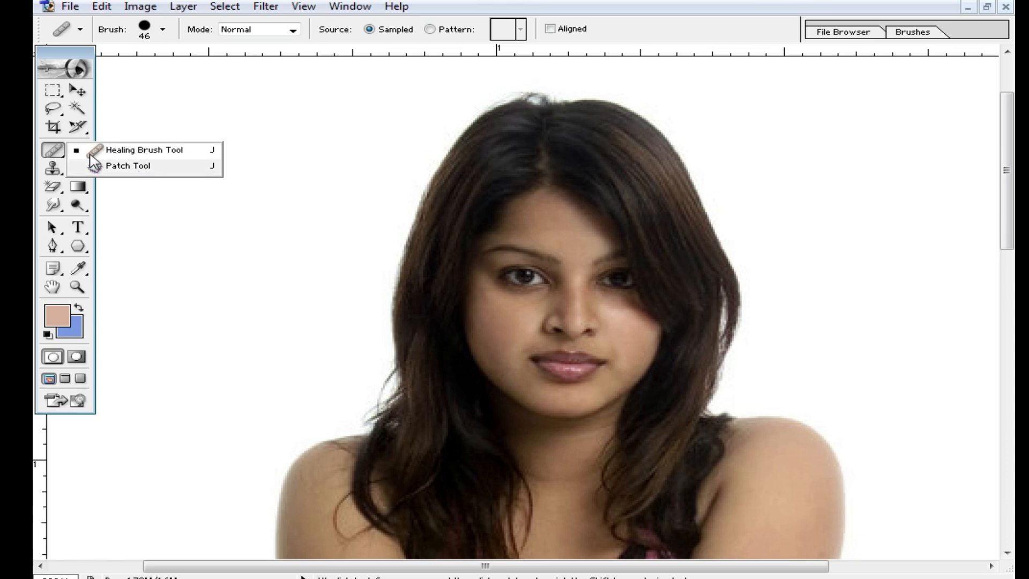
left_click(125, 152)
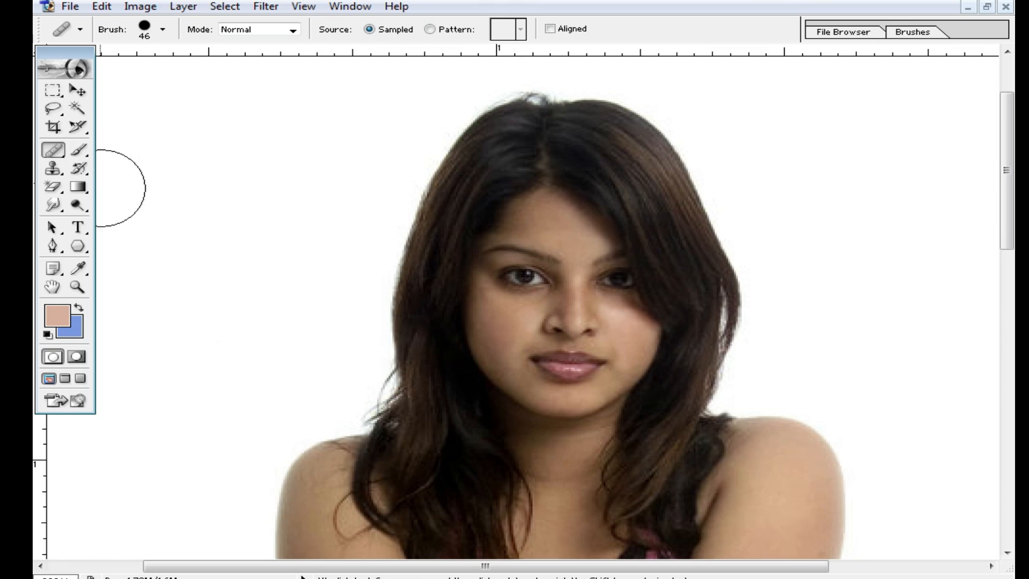
scroll(620, 436, "down", 5)
key("ctrl+plus")
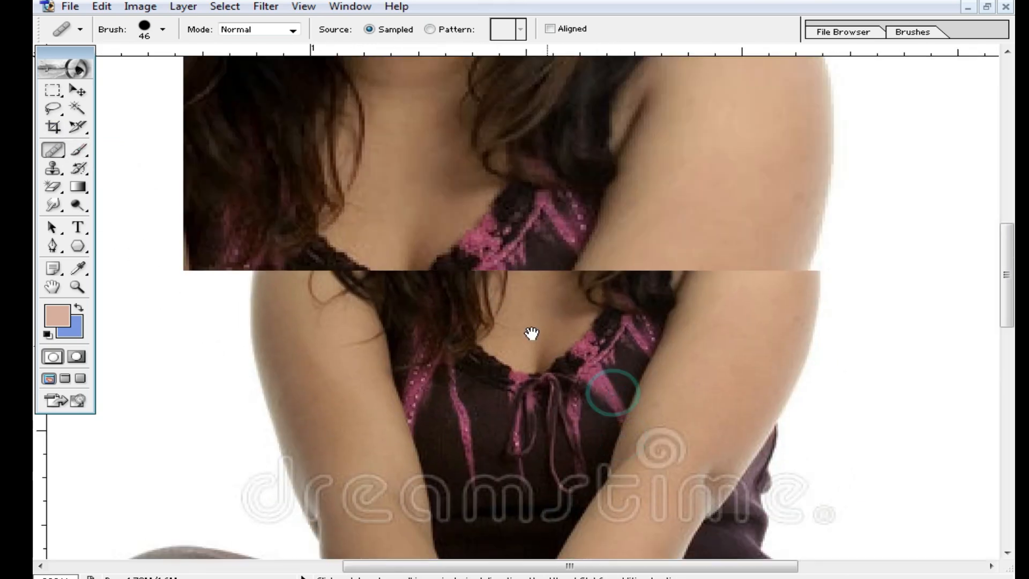
right_click(684, 345)
left_click_drag(735, 380, 707, 379)
Sample clean skin on the arm, heal part of the watermark swirl above the elbow, and undo the last stroke.
left_click(652, 321, "alt")
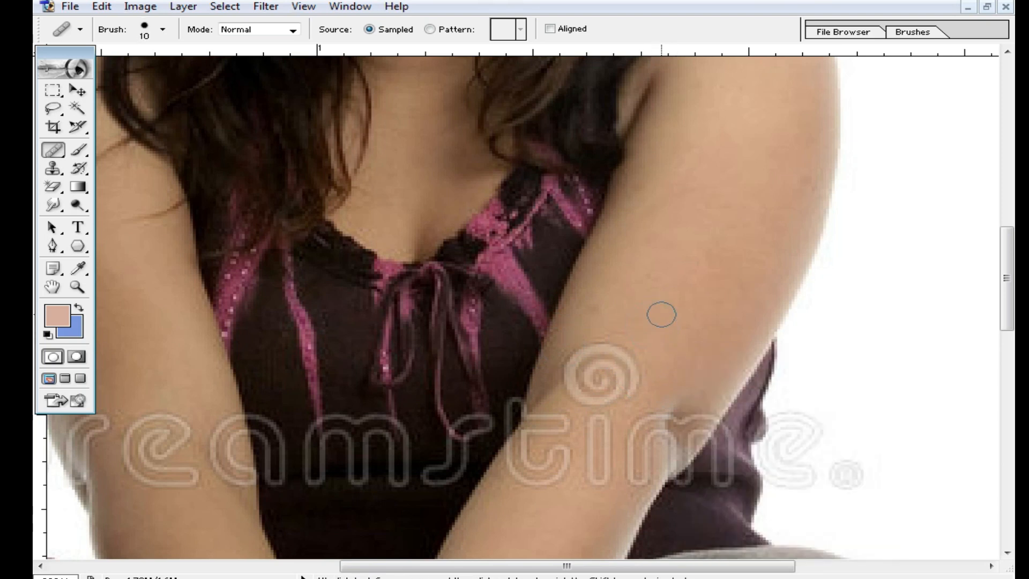
scroll(661, 315, "up", 1)
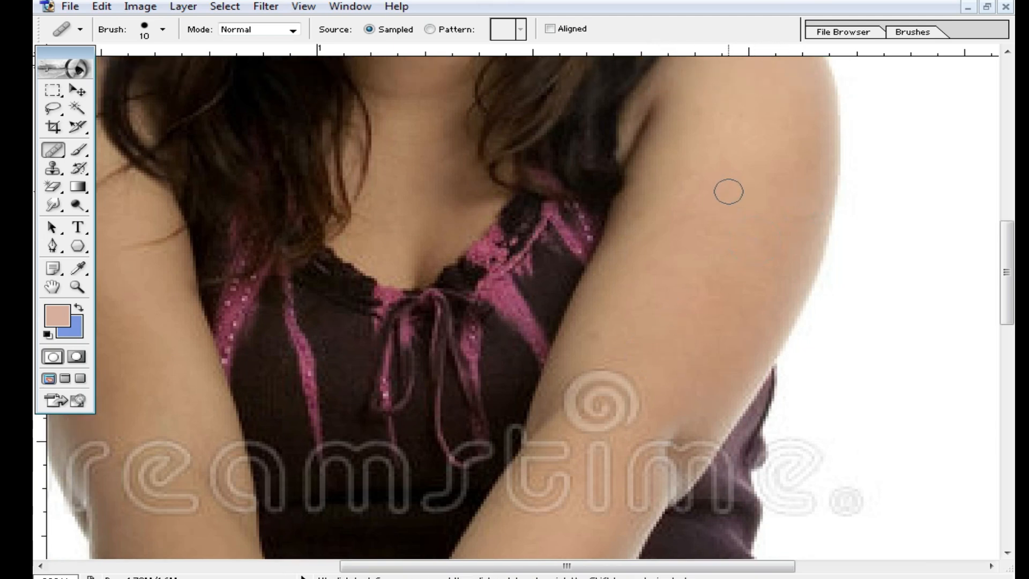
left_click(651, 354, "alt")
left_click(626, 393)
left_click(665, 346, "alt")
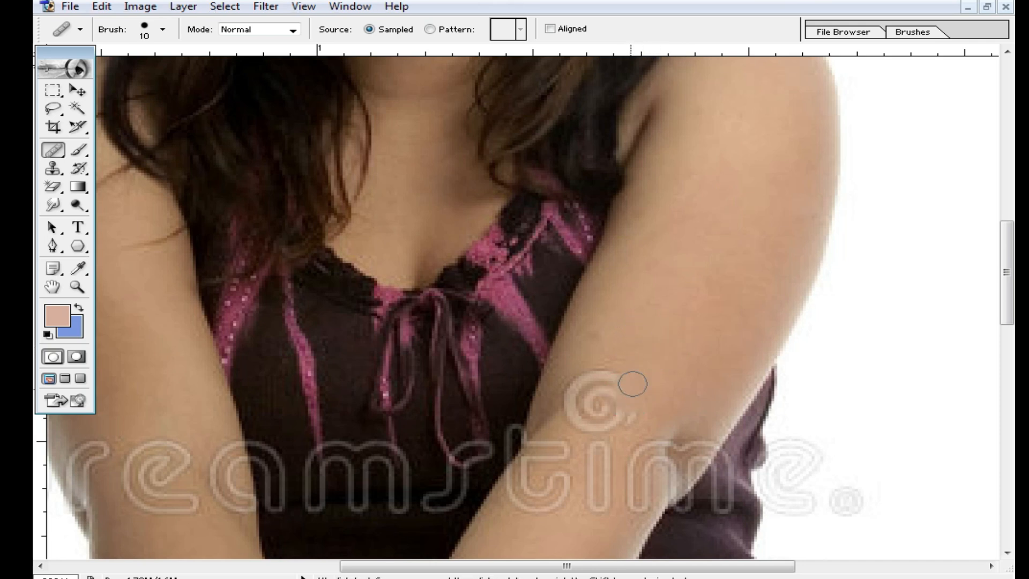
key("ctrl+z")
Set the healing brush diameter to 17 px and its hardness to 6%.
left_click(163, 29)
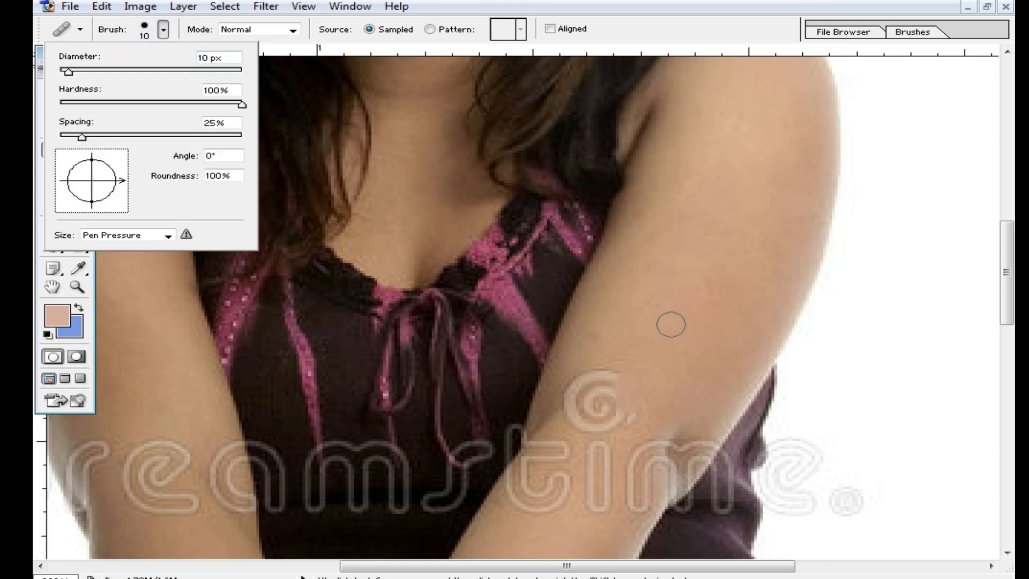
mouse_move(76, 73)
left_mouse_down()
mouse_move(168, 72)
mouse_move(64, 75)
mouse_move(75, 80)
left_mouse_up()
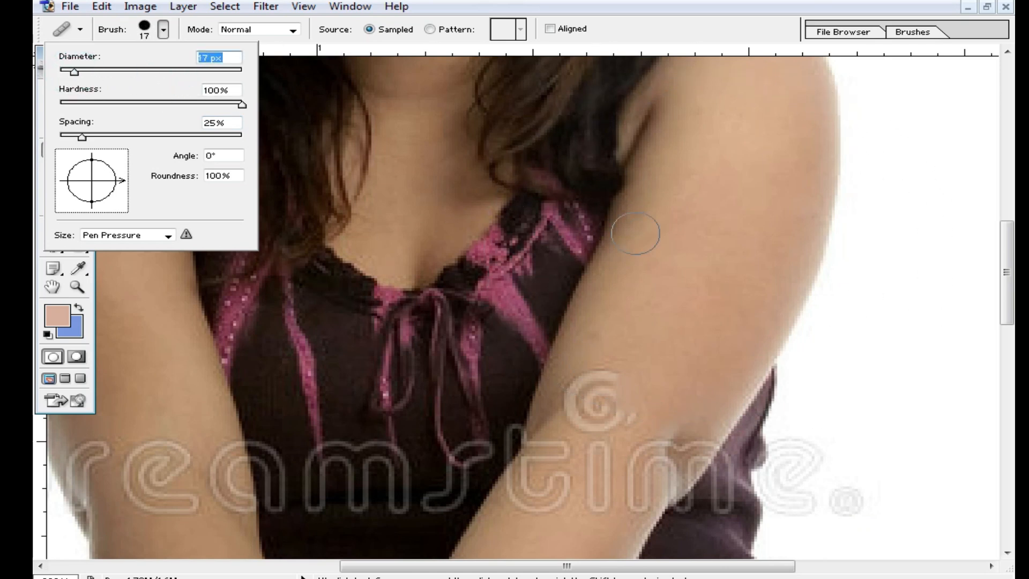
left_click_drag(242, 105, 74, 117)
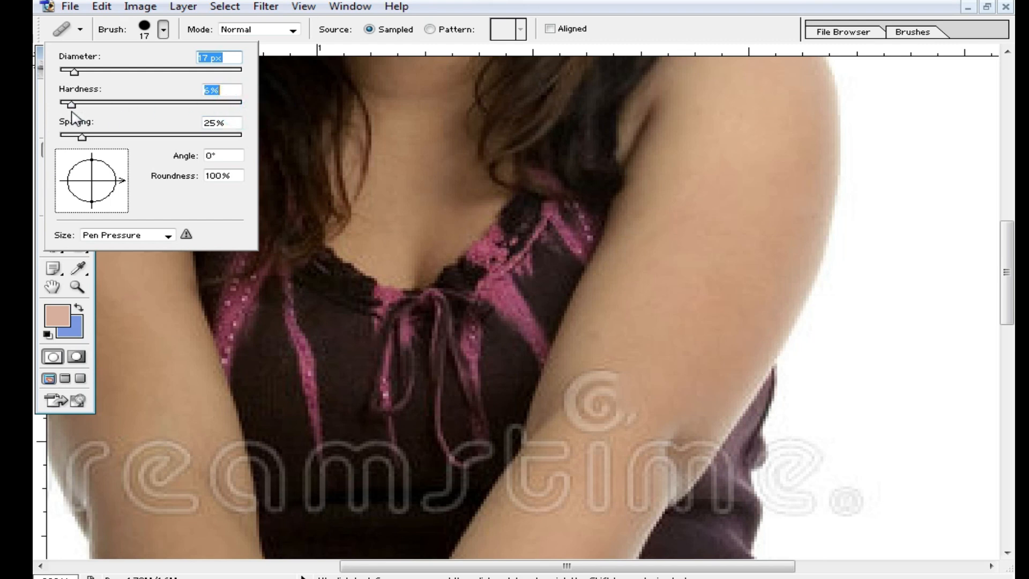
key("Return")
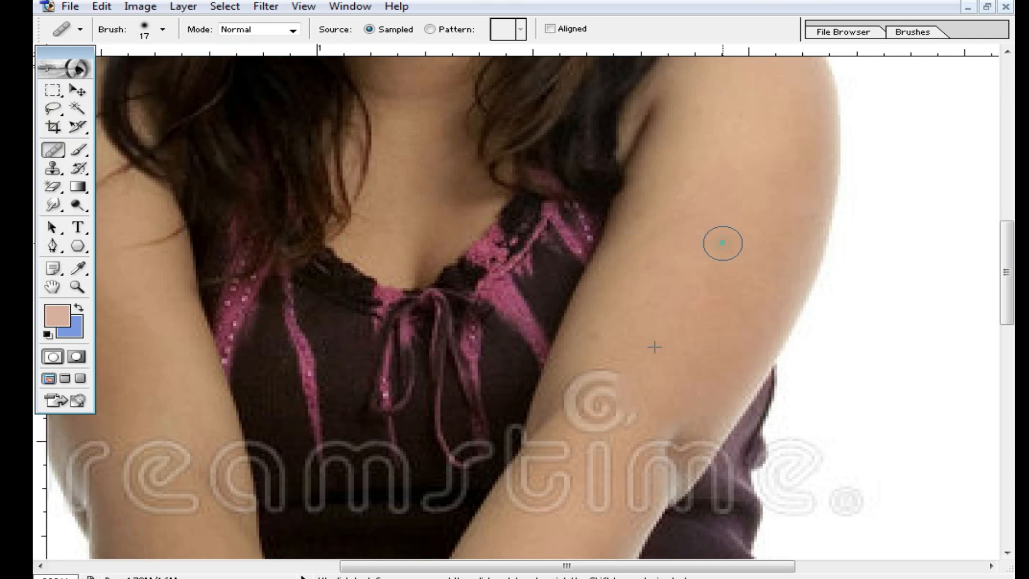
Heal the upper part of the watermark swirl on the arm with the softer brush, using nearby skin.
left_click(722, 284)
left_click(651, 290)
left_click(669, 302)
left_click(596, 373)
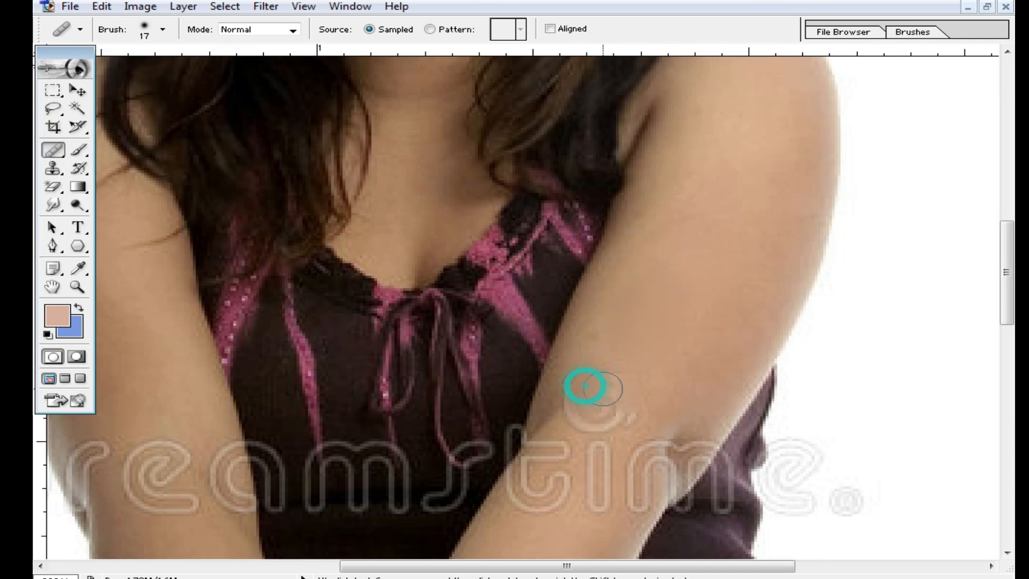
left_click(661, 336)
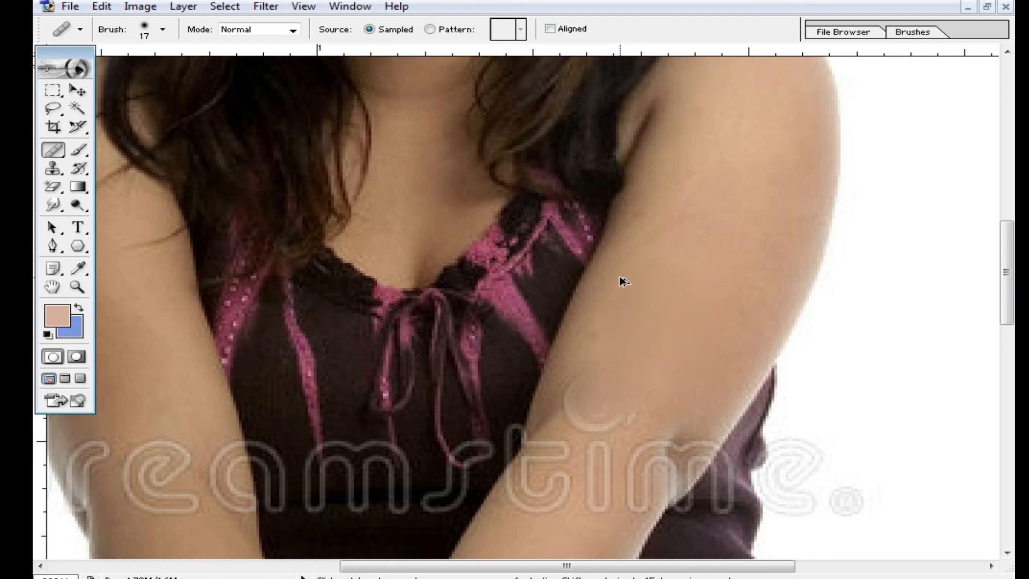
Check the Healing Brush presets, and set the brush hardness to 0% and spacing to 1000%.
left_click(81, 29)
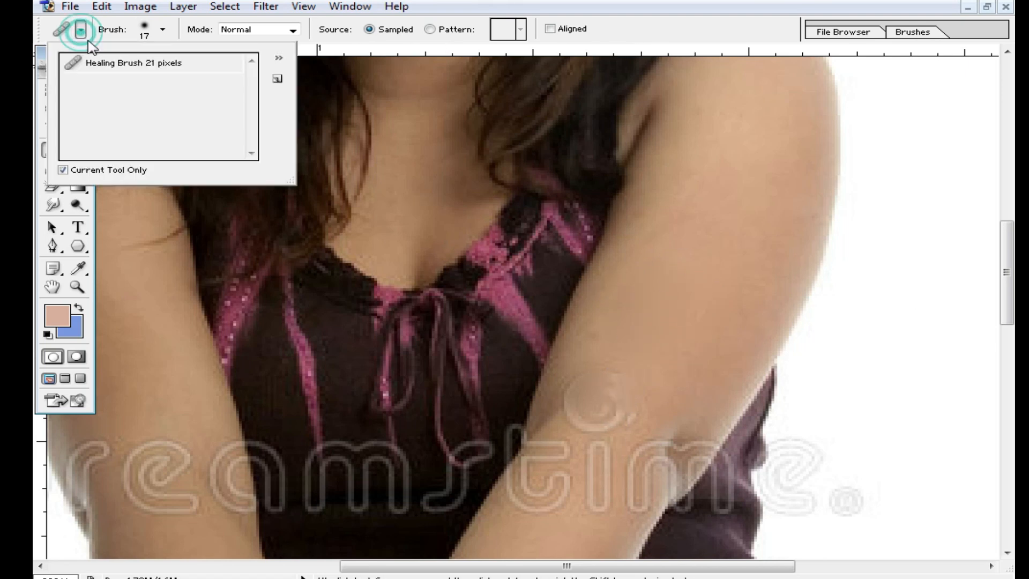
left_click(497, 187)
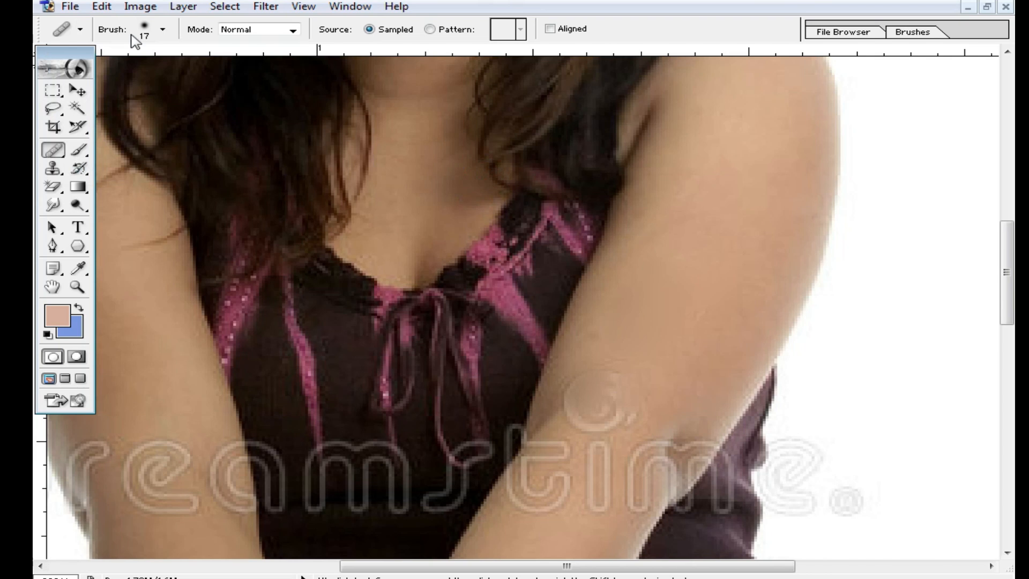
left_click(136, 31)
left_click_drag(75, 103, 64, 105)
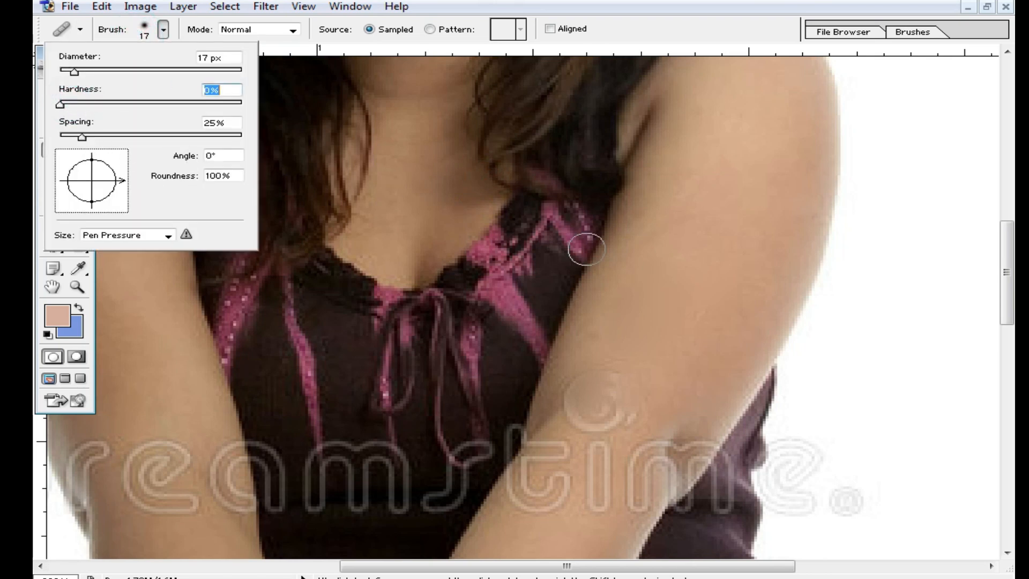
left_click(84, 137)
Sample skin on the arm and paint test healing strokes on the skin above the watermark swirl.
left_click(691, 230)
left_click(672, 262, "alt")
left_click(685, 250)
left_click(660, 308)
left_click(704, 251)
Set the healing brush spacing to 28%.
left_click(162, 29)
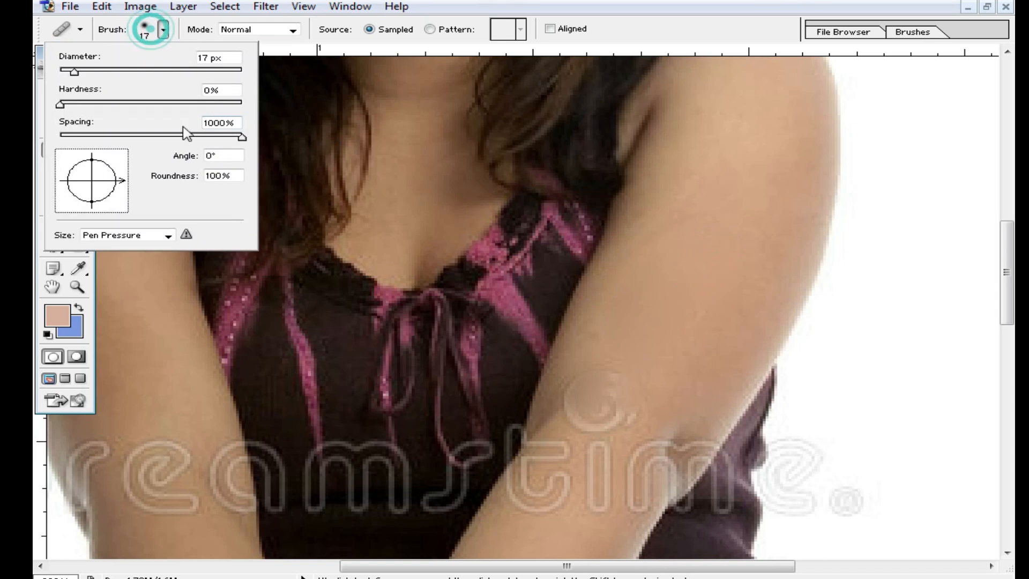
left_click(229, 134)
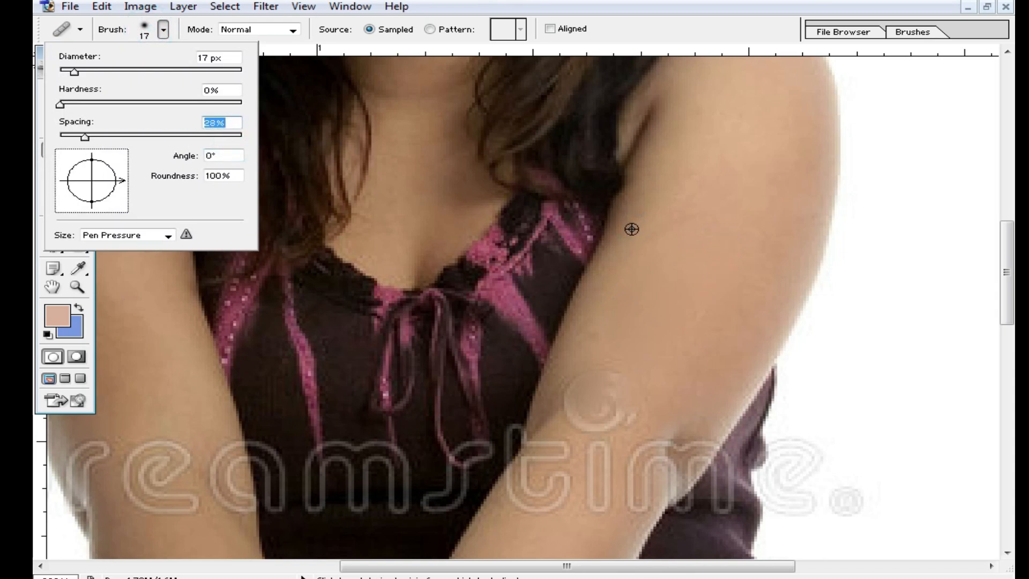
Sample skin at the arm's inner edge and paint test healing strokes over the upper arm down to the watermark swirl.
left_click(630, 228)
left_click(730, 255)
left_click(659, 278)
left_click(716, 209)
left_click(722, 175)
left_click_drag(722, 175, 694, 256)
left_click(718, 284)
left_click(620, 372)
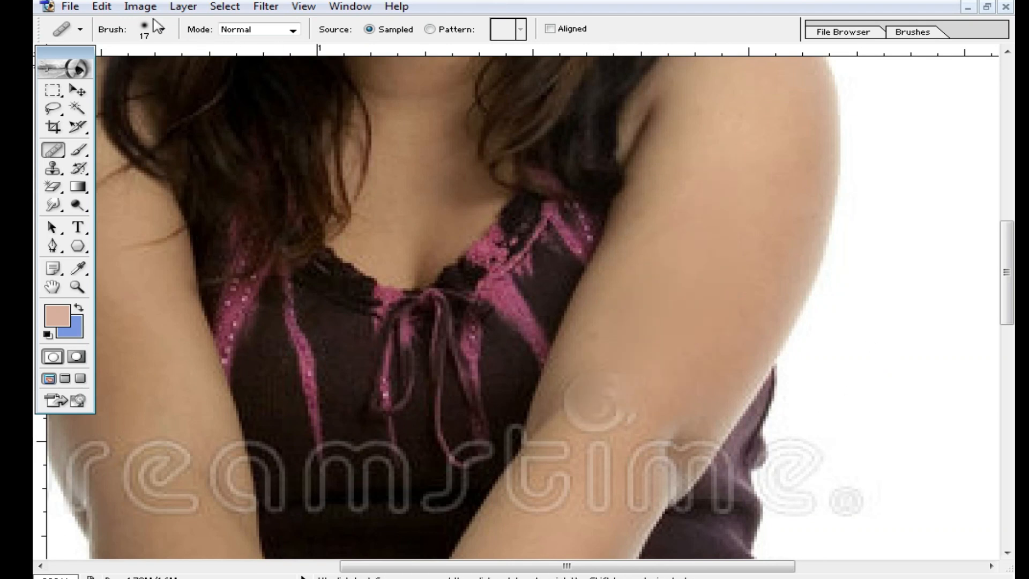
Set the healing brush spacing to 1%.
left_click(159, 30)
left_click(85, 137)
left_click(897, 308)
Paint long test healing strokes down the arm, from the upper arm across the watermark lettering on the forearm.
left_click_drag(702, 227, 632, 357)
left_click_drag(732, 174, 701, 277)
left_click_drag(741, 92, 636, 368)
left_click(685, 198)
mouse_move(750, 136)
left_mouse_down()
mouse_move(717, 270)
mouse_move(694, 314)
mouse_move(704, 257)
mouse_move(696, 263)
mouse_move(723, 242)
mouse_move(718, 205)
mouse_move(595, 480)
mouse_move(517, 535)
left_mouse_up()
mouse_move(701, 252)
left_mouse_down()
mouse_move(694, 333)
mouse_move(721, 275)
mouse_move(694, 221)
left_mouse_up()
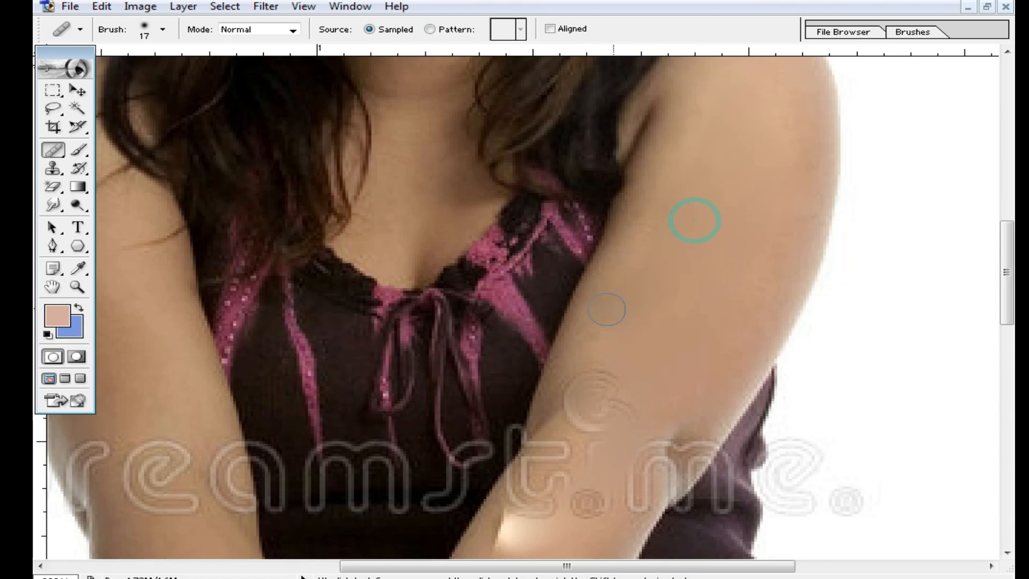
Undo all the test healing strokes on the arm and keep the Normal blend mode.
left_click(293, 30)
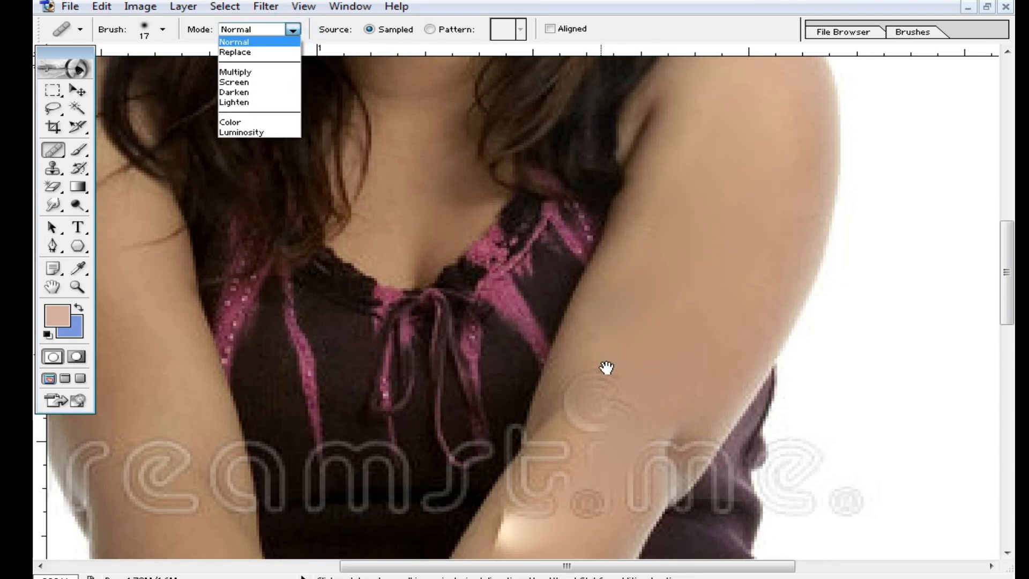
left_click(618, 397)
key("ctrl+alt+z")
key("ctrl+alt+z")
key("ctrl+alt+z")
key("ctrl+alt+z")
key("ctrl+alt+z")
key("ctrl+alt+z")
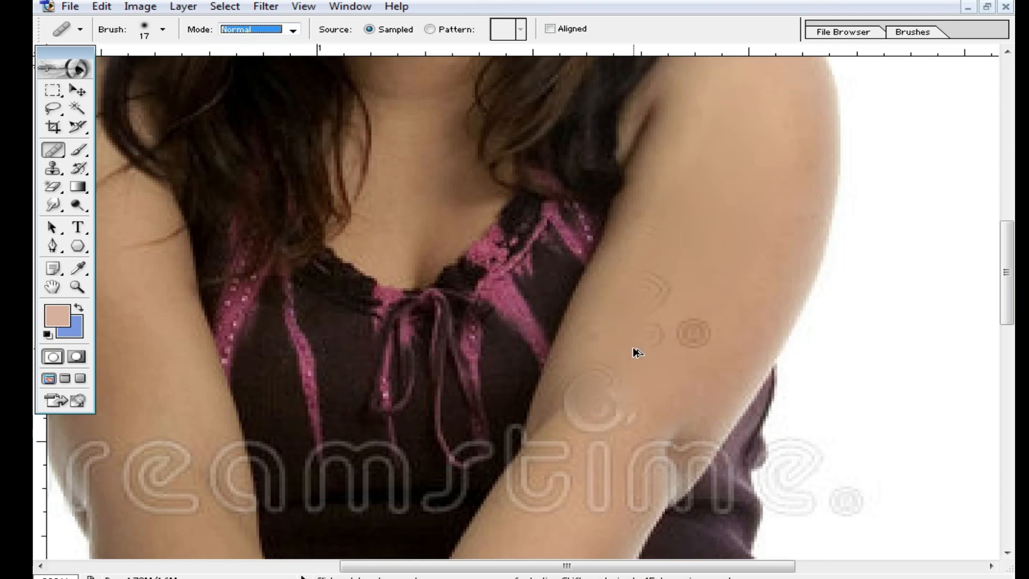
key("ctrl+alt+z")
key("ctrl+alt+z")
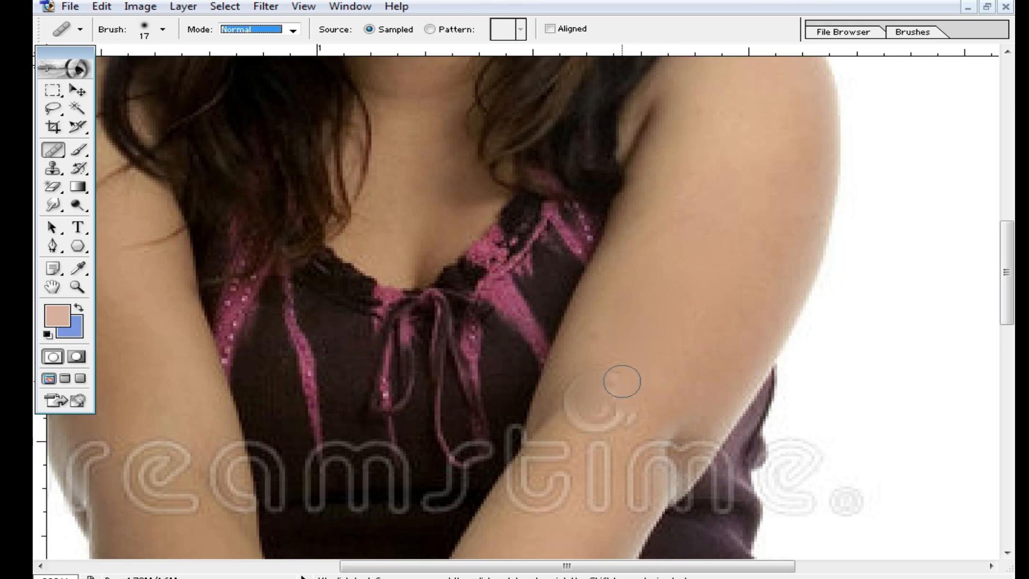
Zoom in on the other arm and heal the watermark letter "e" using skin sampled above it.
left_click_drag(317, 457, 521, 356)
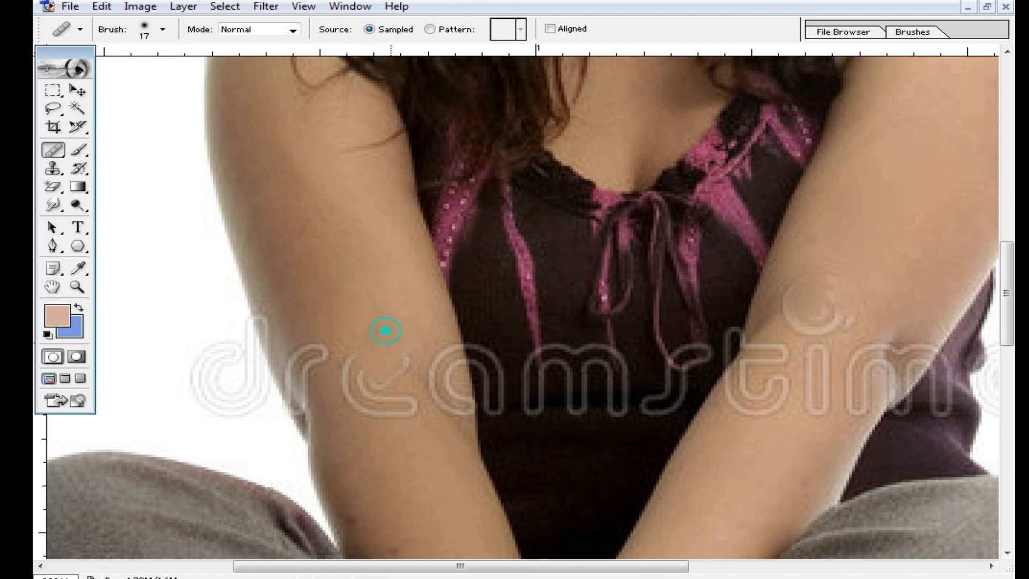
key("ctrl+plus")
key("ctrl+plus")
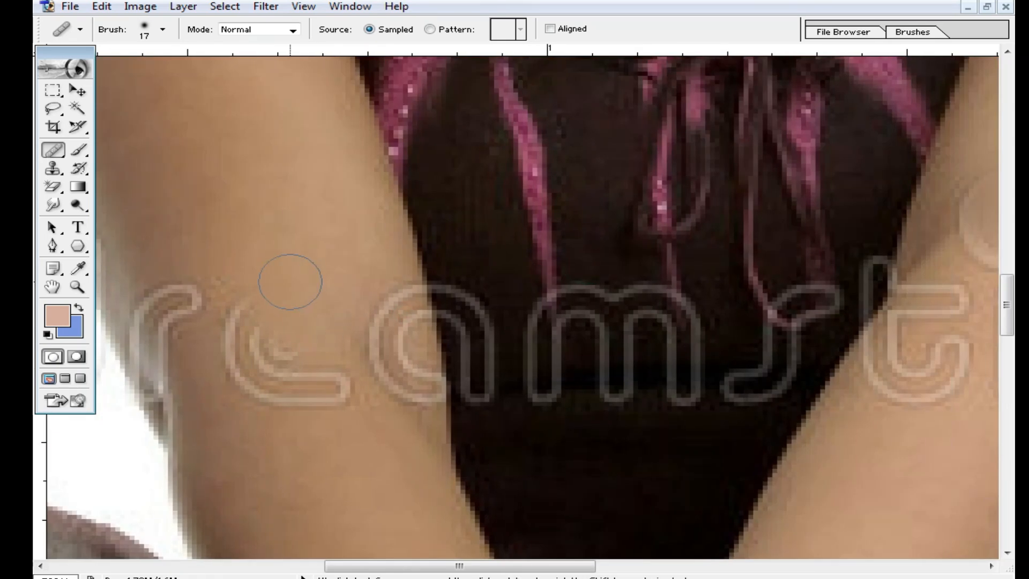
left_click_drag(250, 189, 238, 209)
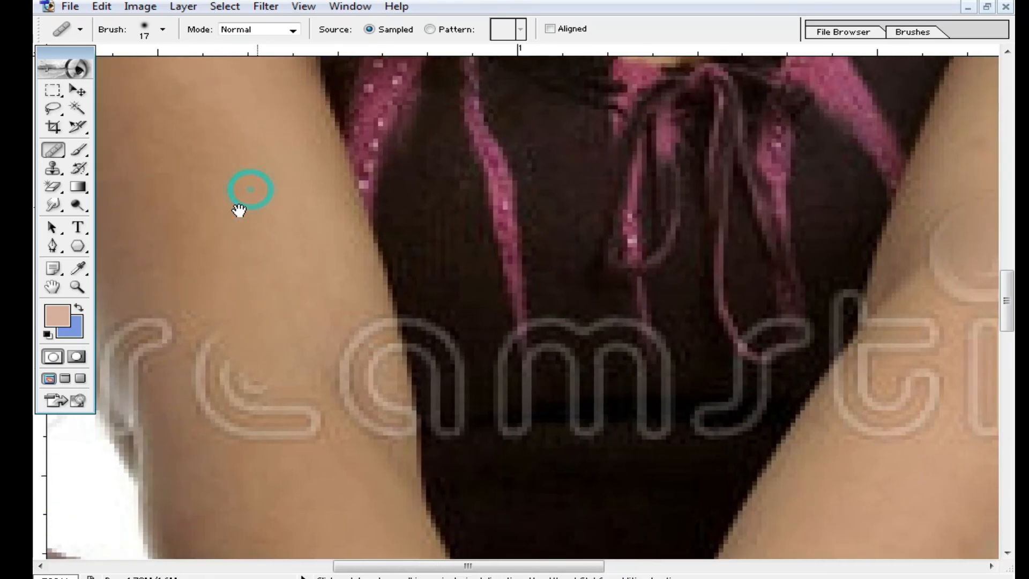
left_click(215, 215, "alt")
left_click_drag(202, 385, 297, 426)
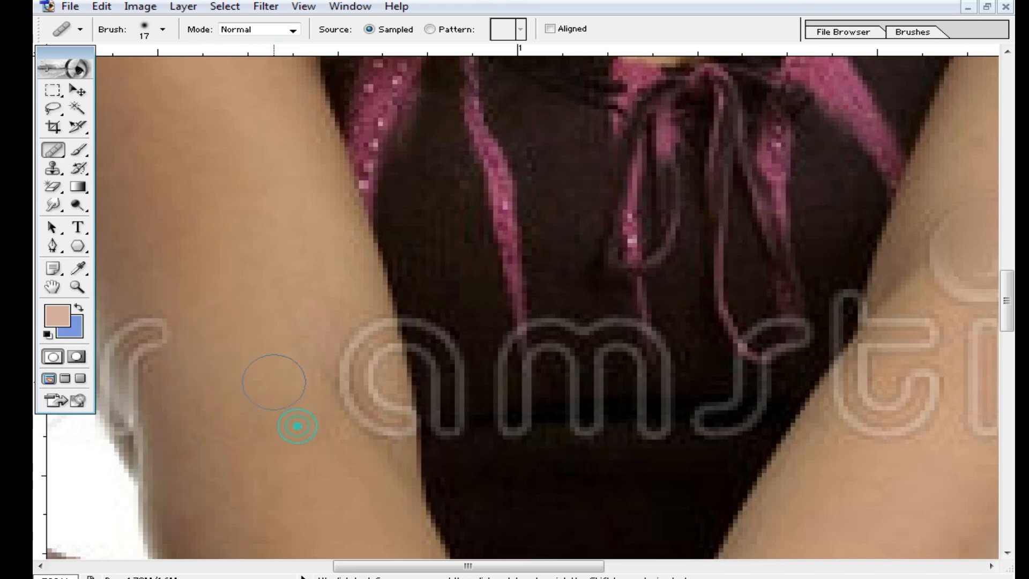
Heal the watermark letter "r" and the outer edge of the "a" on the same arm using nearby skin.
left_click_drag(240, 341, 315, 323)
left_click(229, 316, "alt")
left_click_drag(198, 338, 202, 291)
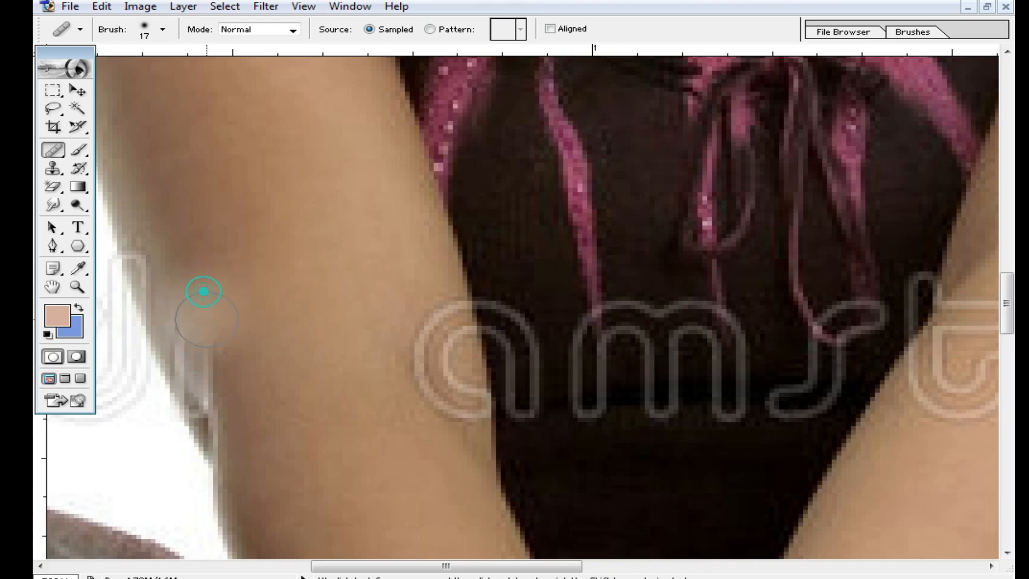
left_click_drag(417, 322, 420, 388)
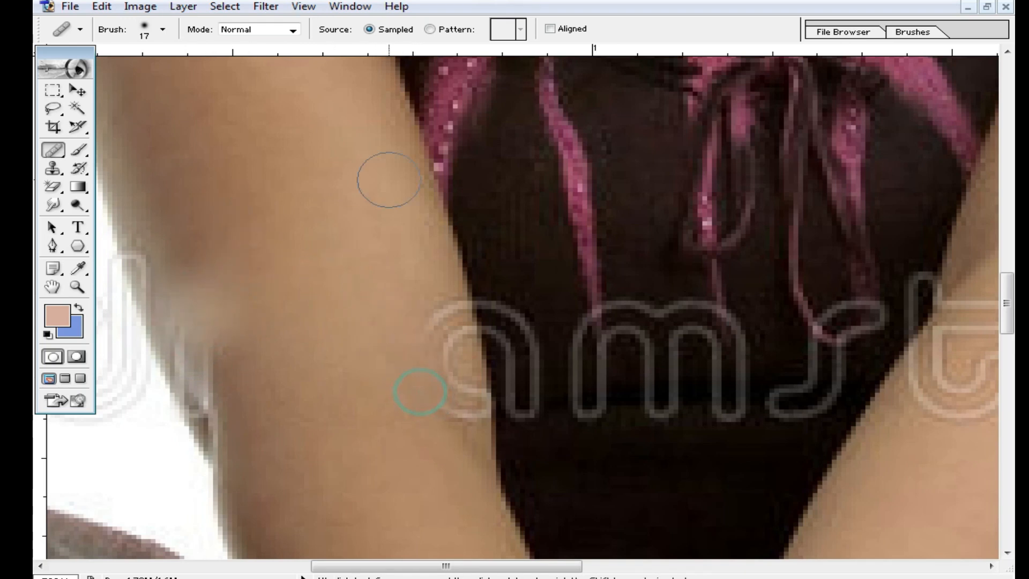
Set the healing mode to Replace, sample the blouse's pink stripe and paint it onto the arm.
left_click(293, 30)
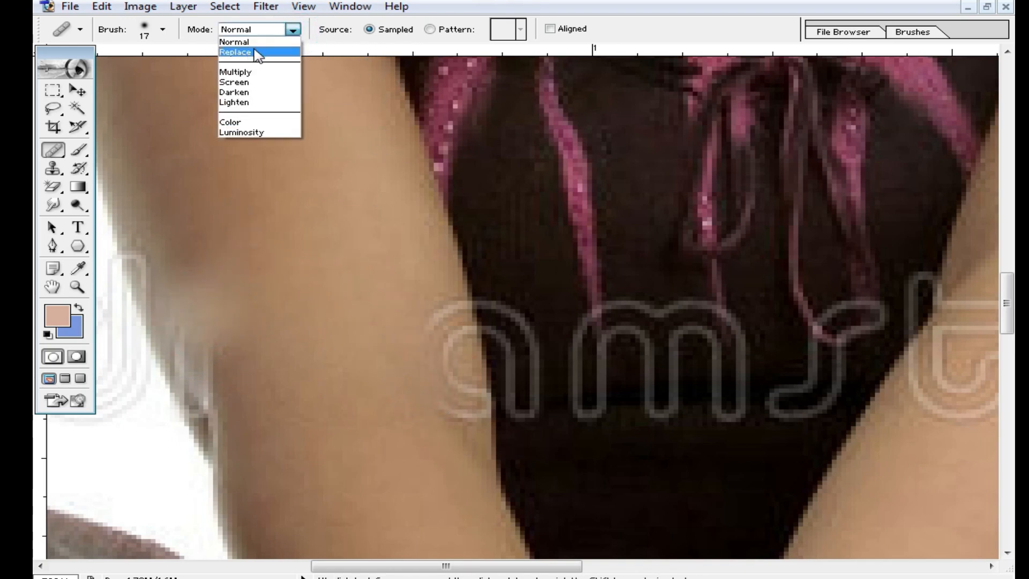
left_click(256, 53)
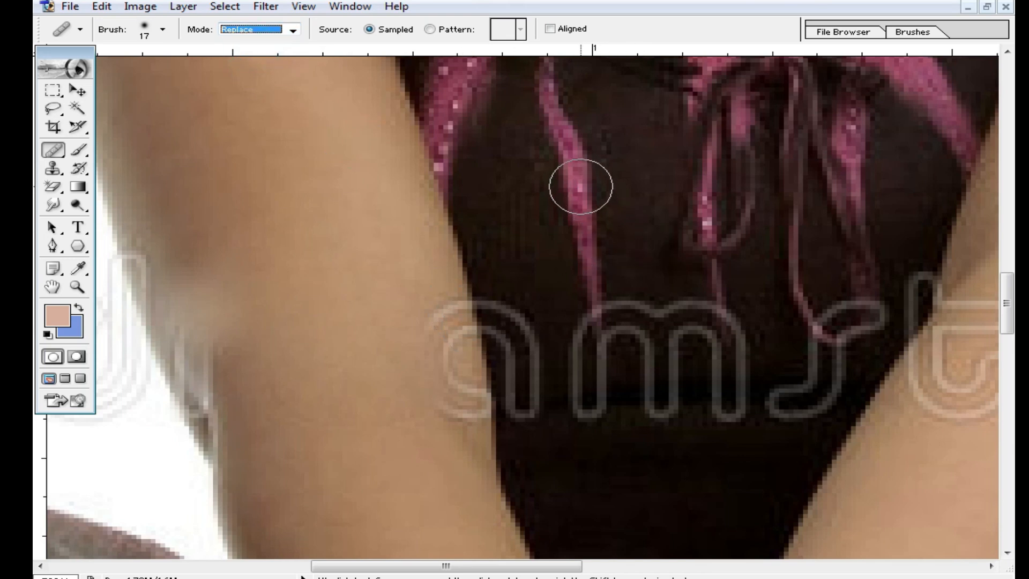
key("space")
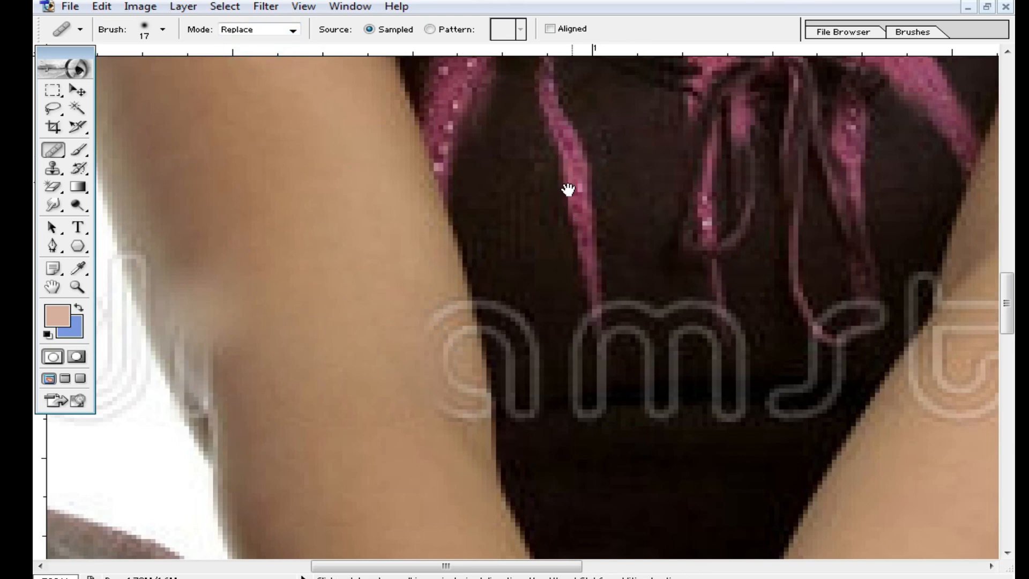
key("alt+space")
key("Escape")
key("space")
left_click(579, 174, "alt")
mouse_move(264, 178)
left_mouse_down()
mouse_move(323, 453)
mouse_move(379, 319)
mouse_move(325, 166)
mouse_move(254, 111)
mouse_move(210, 237)
mouse_move(262, 358)
mouse_move(340, 248)
left_mouse_up()
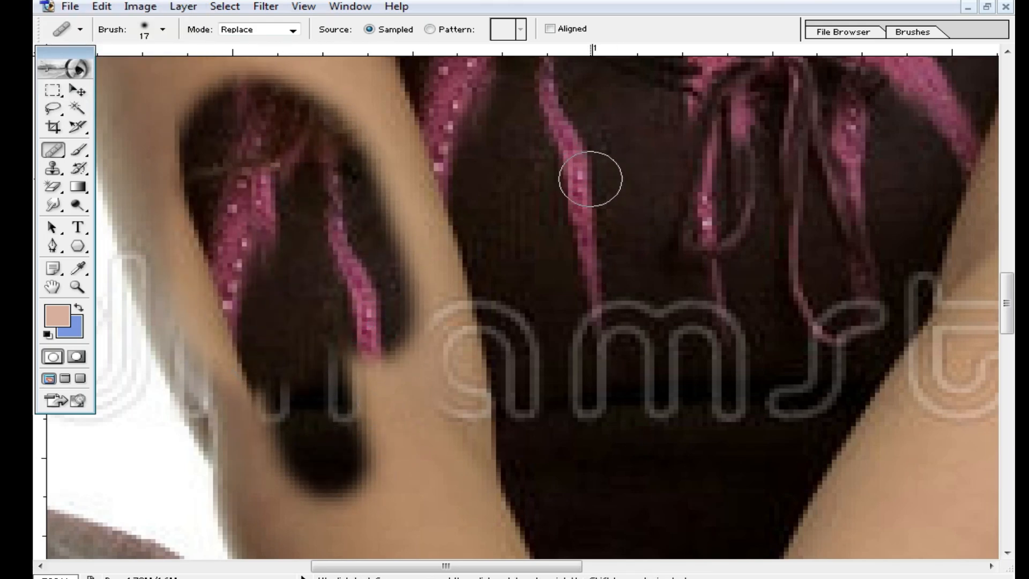
key("ctrl+minus")
left_click_drag(280, 233, 278, 252)
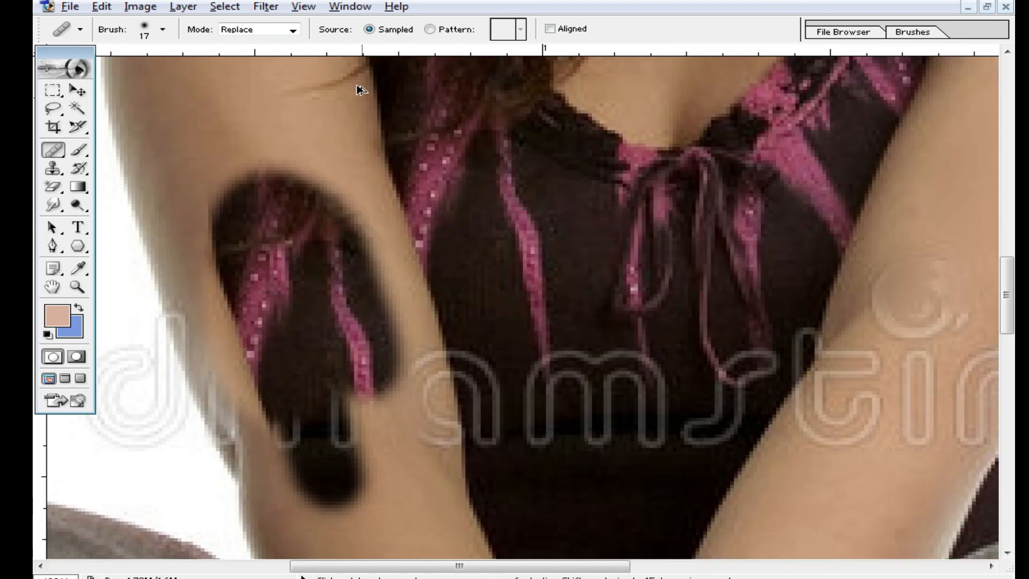
Set the healing mode to Multiply, sample the blouse's pink stripe and paint a healing stroke on the arm.
left_click(292, 29)
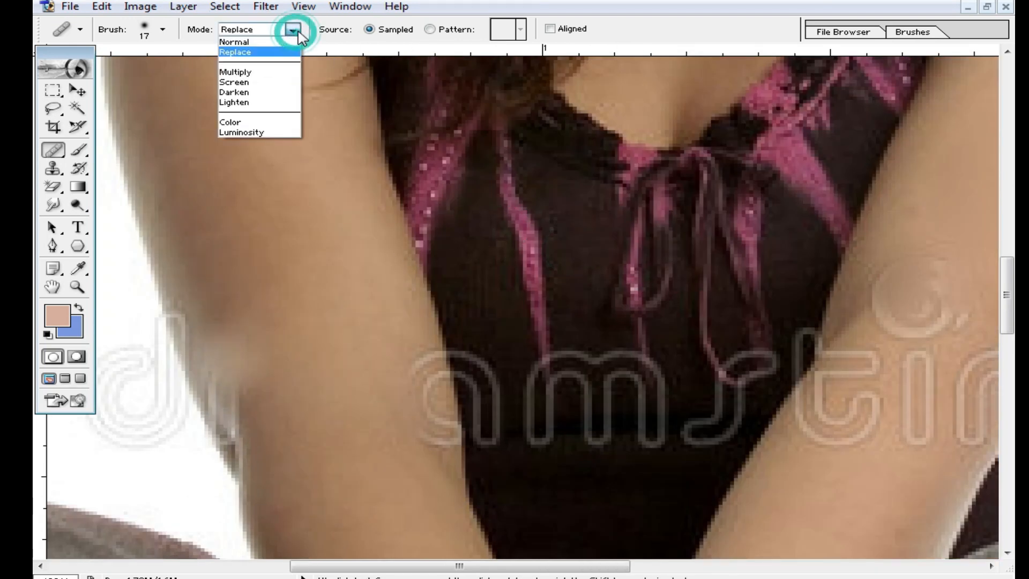
left_click(262, 75)
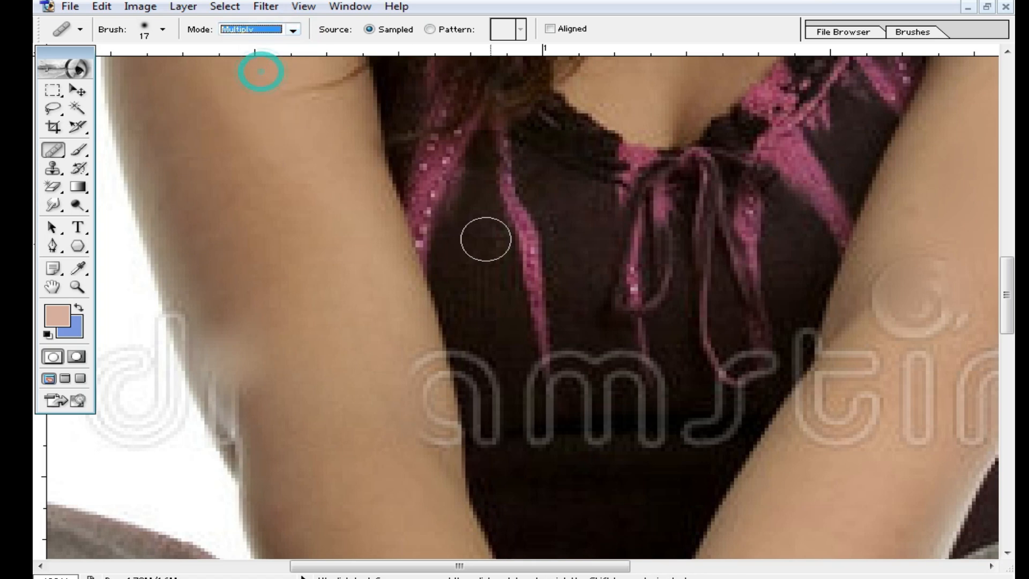
left_click(529, 225, "alt")
mouse_move(275, 202)
left_mouse_down()
mouse_move(289, 280)
mouse_move(247, 185)
mouse_move(301, 292)
mouse_move(241, 113)
mouse_move(264, 138)
mouse_move(289, 124)
mouse_move(287, 264)
mouse_move(338, 255)
left_mouse_up()
left_click(364, 245, "alt")
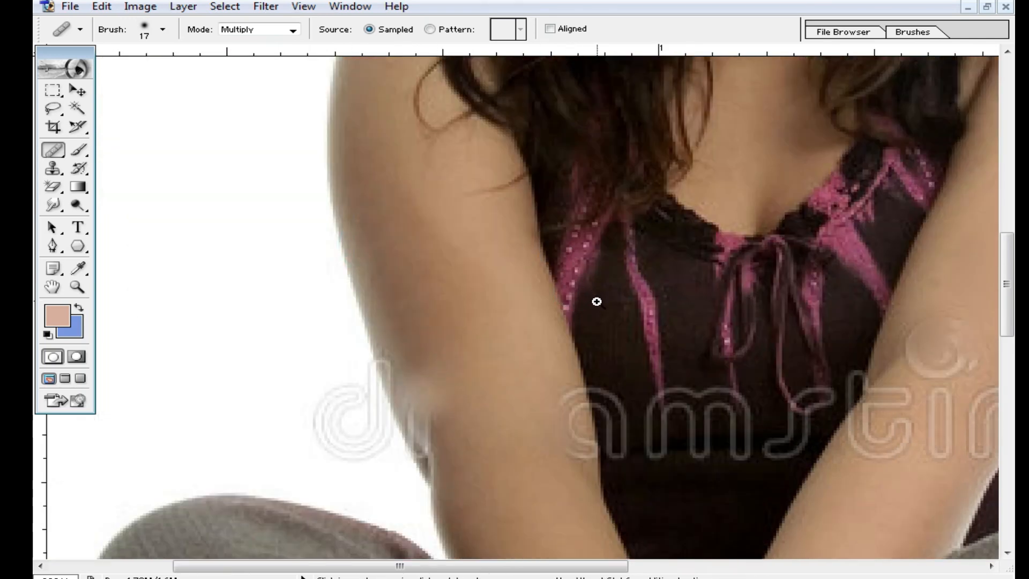
Resample the blouse's pink stripe and heal a large patch of it onto the upper arm in Multiply mode.
left_click_drag(603, 328, 549, 354)
left_click(578, 306, "alt")
mouse_move(339, 206)
left_mouse_down()
mouse_move(375, 328)
mouse_move(385, 190)
mouse_move(358, 225)
mouse_move(382, 284)
mouse_move(350, 172)
mouse_move(328, 217)
mouse_move(361, 298)
left_mouse_up()
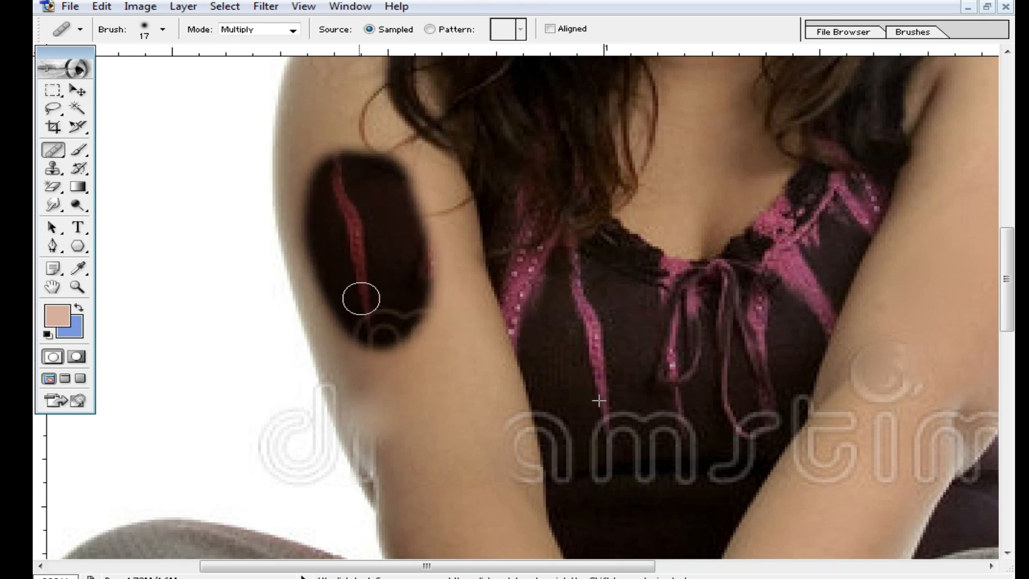
left_click(486, 290)
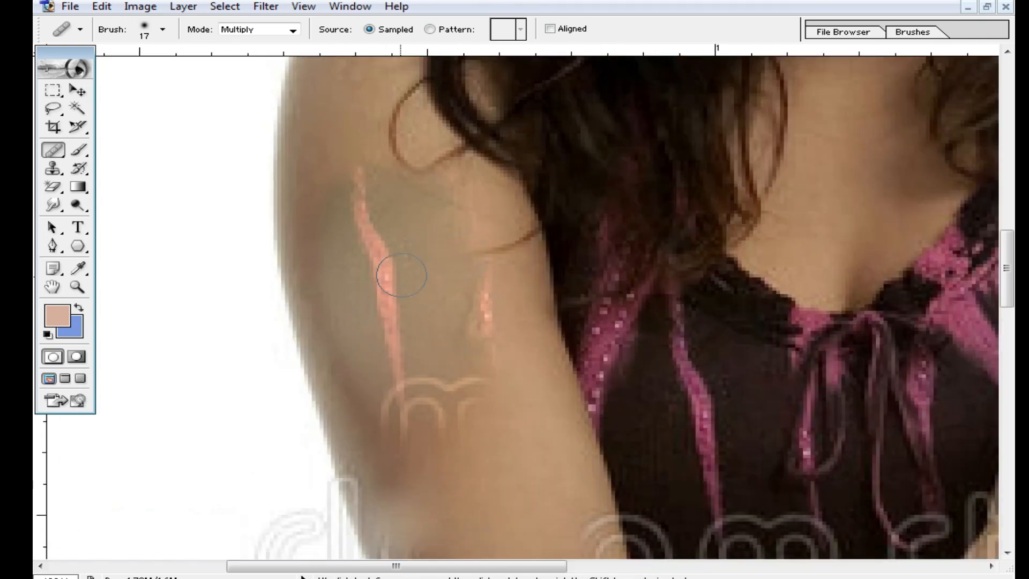
left_click_drag(365, 262, 383, 249)
left_click(487, 302, "alt")
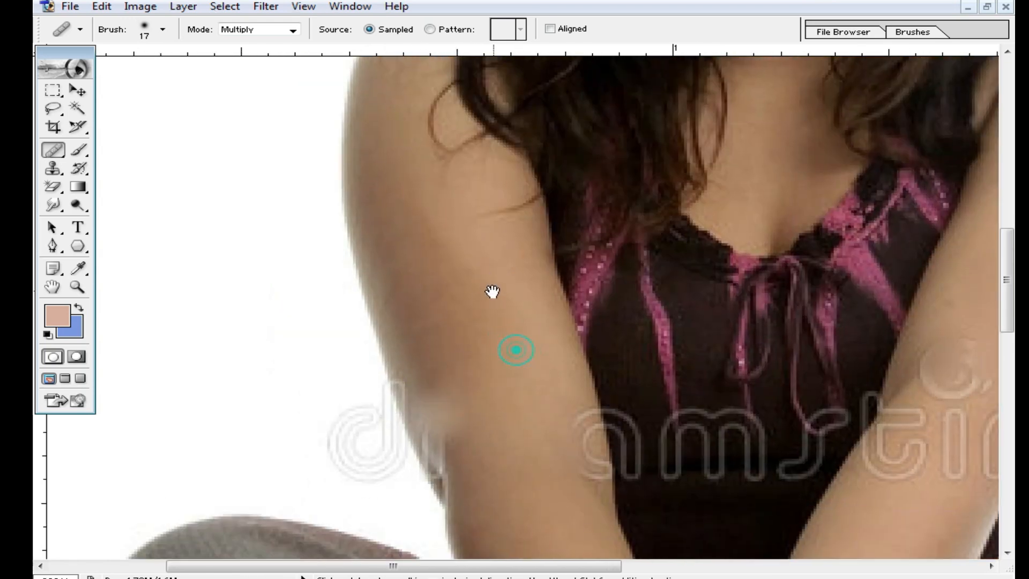
Sample the eye, heal it onto the opposite upper arm in Multiply mode, and undo the stroke.
scroll(541, 290, "right", 3)
scroll(707, 297, "right", 3)
scroll(589, 266, "up", 10)
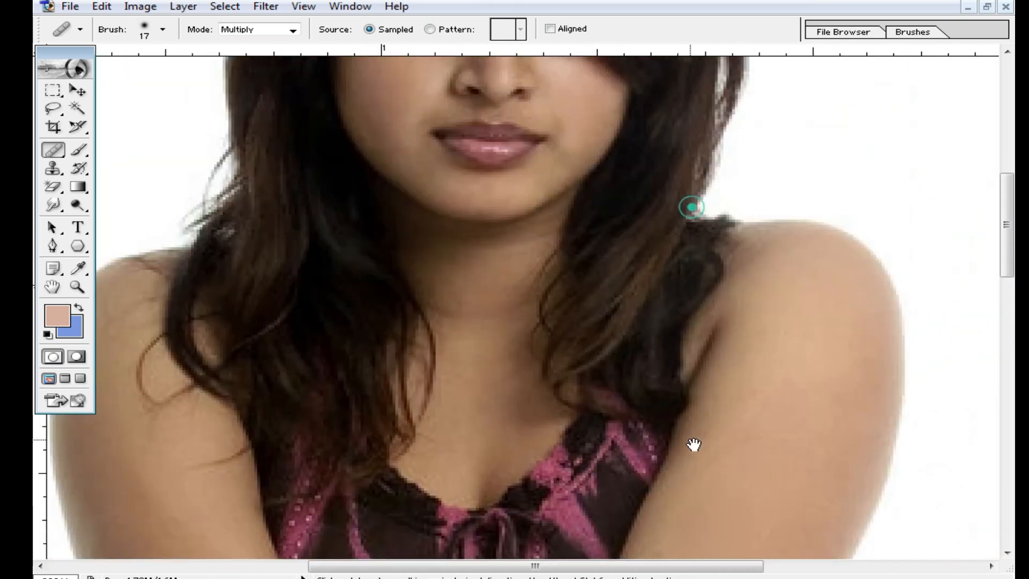
left_click(488, 150, "alt")
scroll(482, 172, "down", 5)
mouse_move(804, 340)
left_mouse_down()
mouse_move(815, 344)
mouse_move(787, 362)
mouse_move(803, 396)
mouse_move(797, 352)
left_mouse_up()
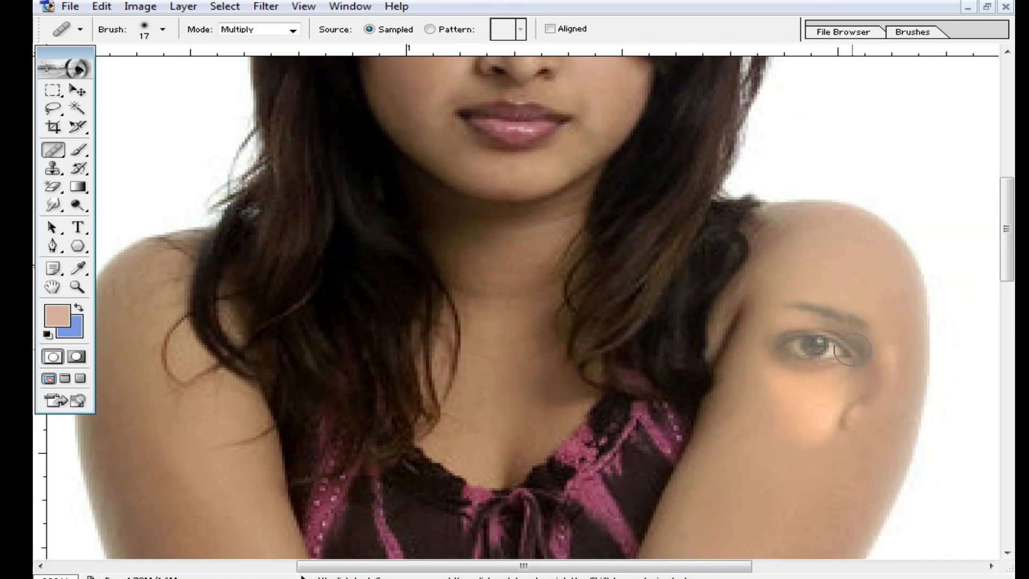
key("ctrl+z")
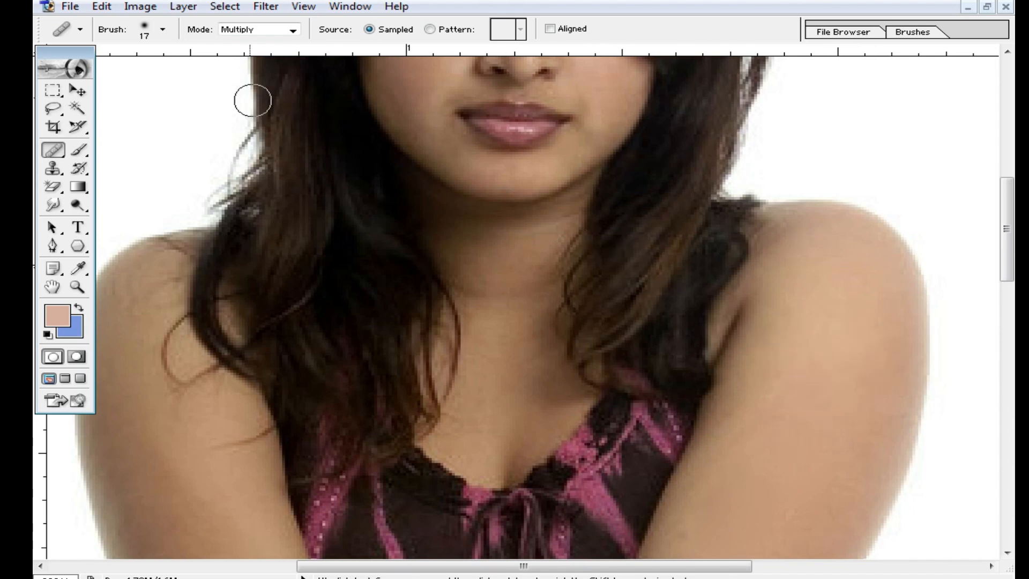
Set the healing mode to Screen, sample the cheek and the upper arm skin, and try a dab on the arm.
left_click(283, 32)
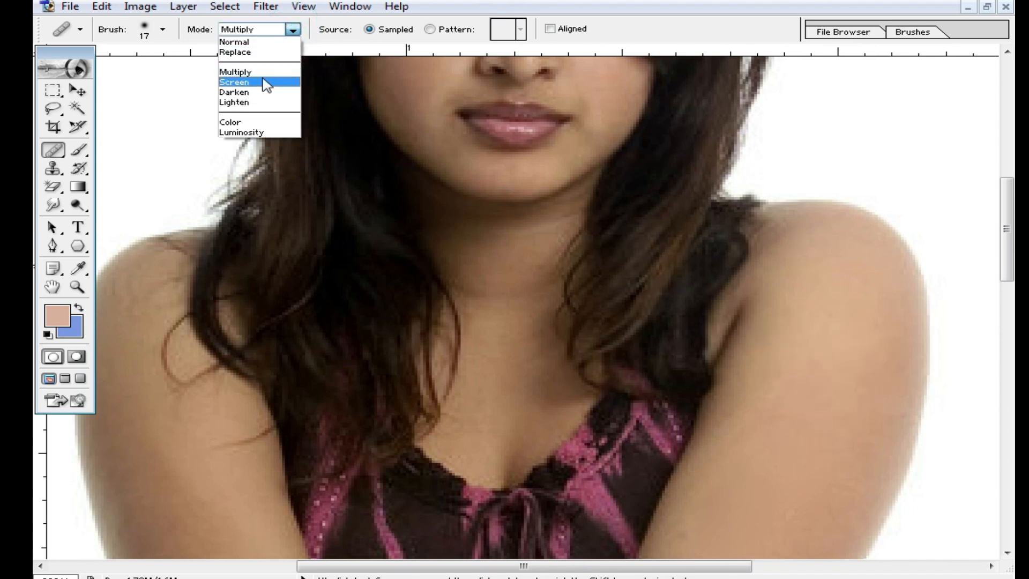
left_click(261, 82)
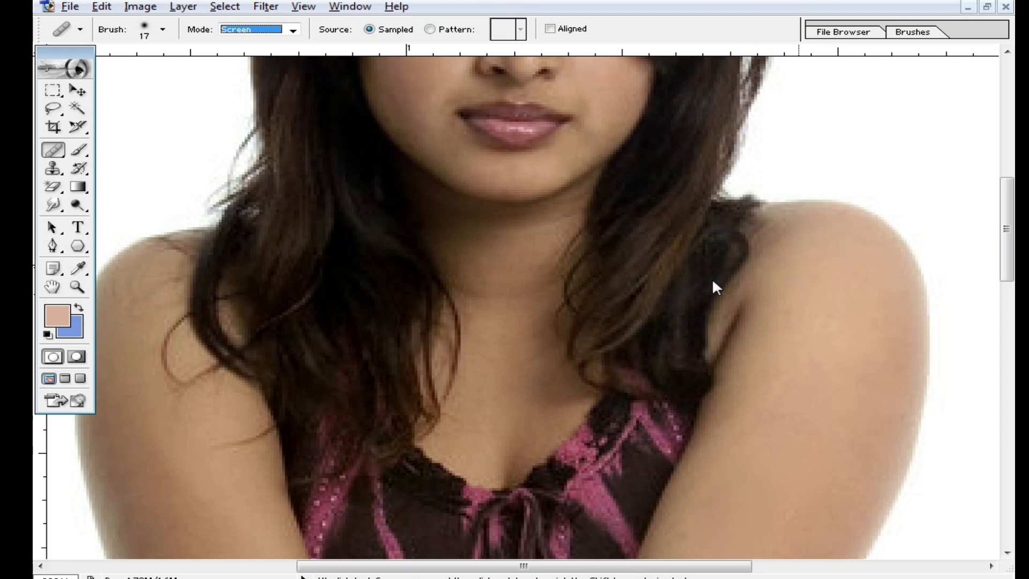
left_click_drag(550, 128, 608, 321)
left_click(496, 252, "alt")
left_click(489, 237, "alt")
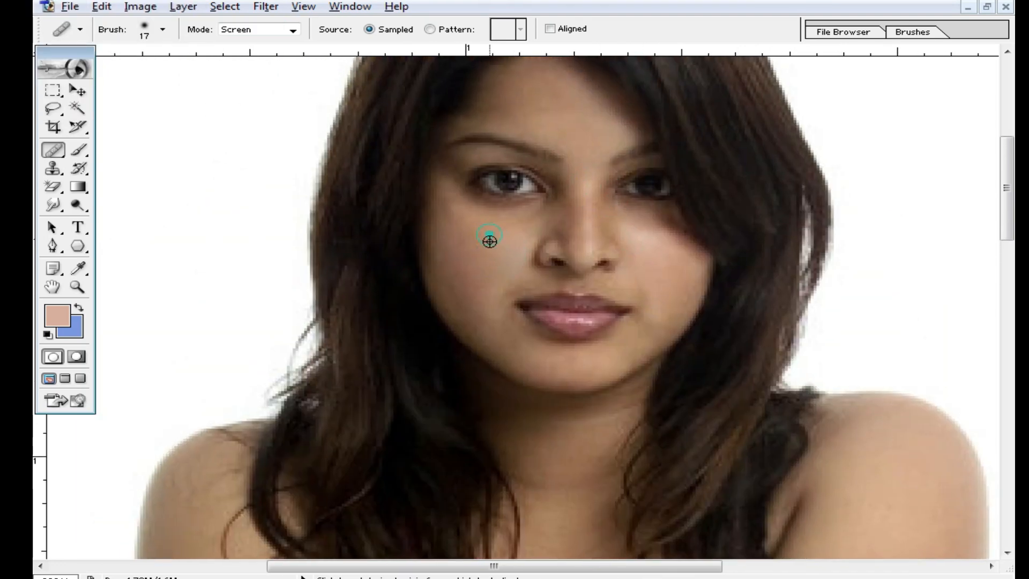
left_click_drag(581, 386, 604, 213)
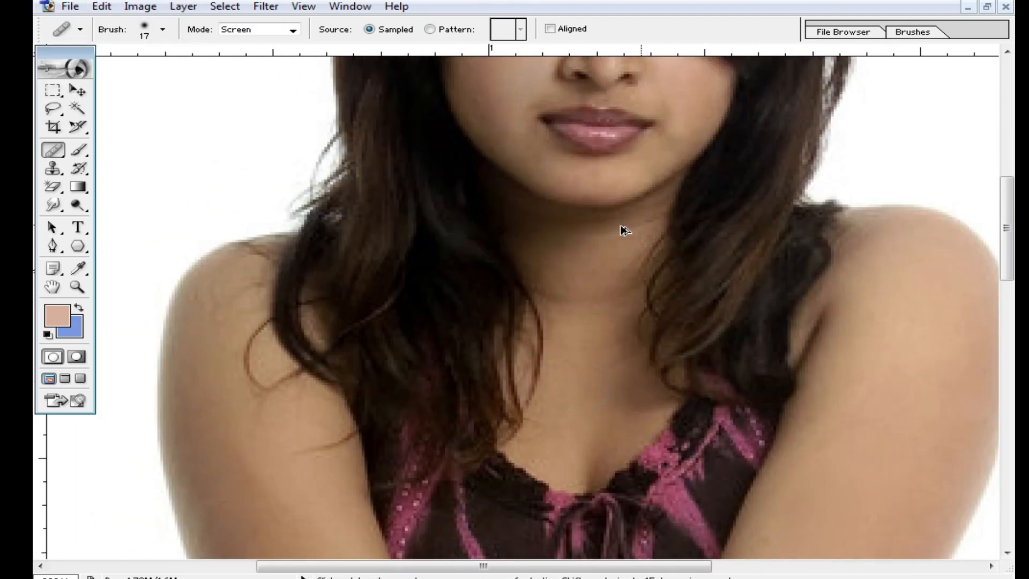
left_click_drag(463, 465, 436, 235)
left_click(274, 230, "alt")
left_click(313, 208)
Set the healing brush diameter to 3 px.
right_click(263, 156)
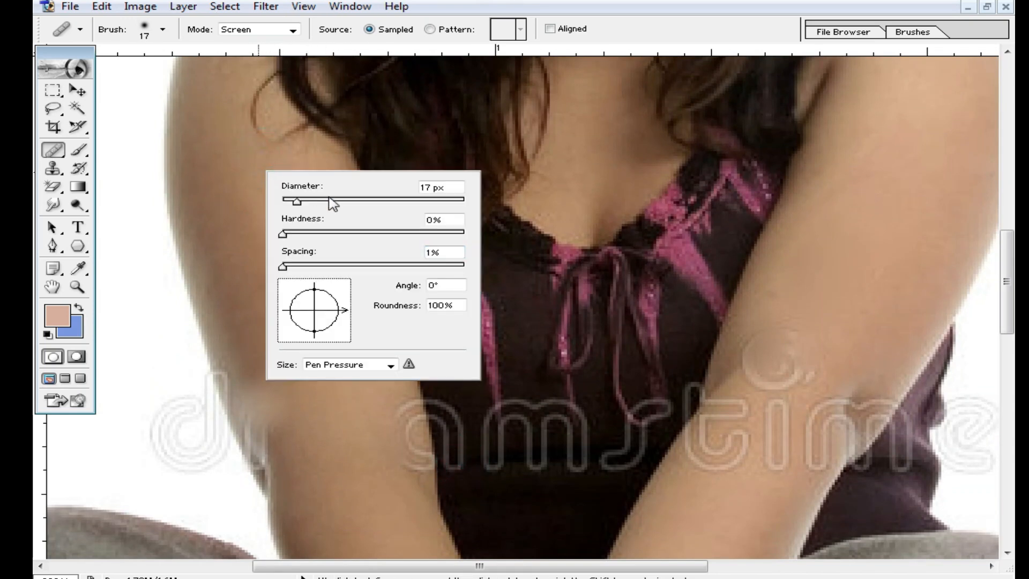
left_click_drag(297, 203, 285, 201)
key("Return")
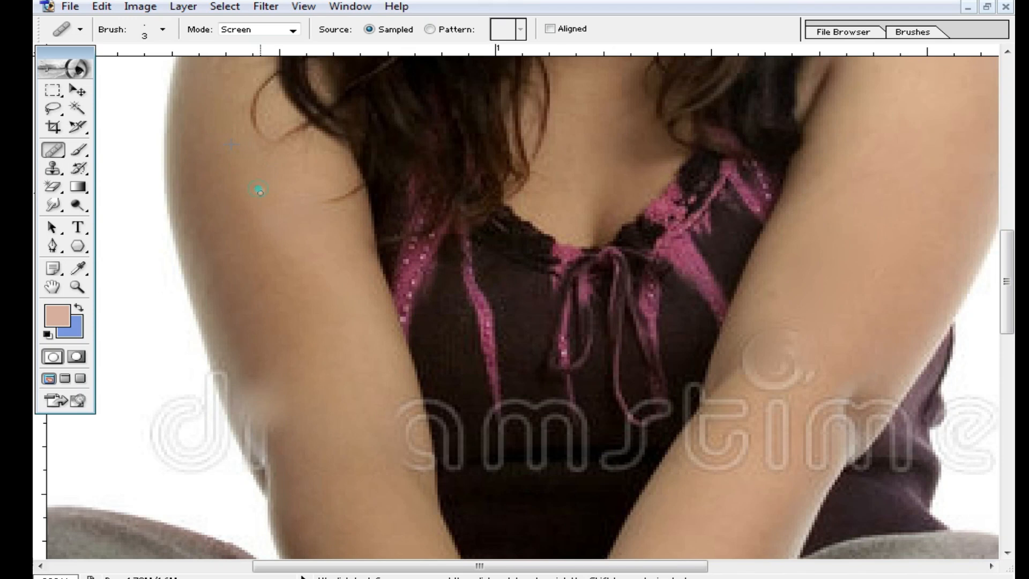
Set the healing brush to 18 px diameter, 100% hardness and 16% spacing.
right_click(258, 190)
left_click_drag(287, 239, 302, 239)
left_click(287, 305)
key("Return")
right_click(280, 235)
left_click_drag(314, 276, 476, 278)
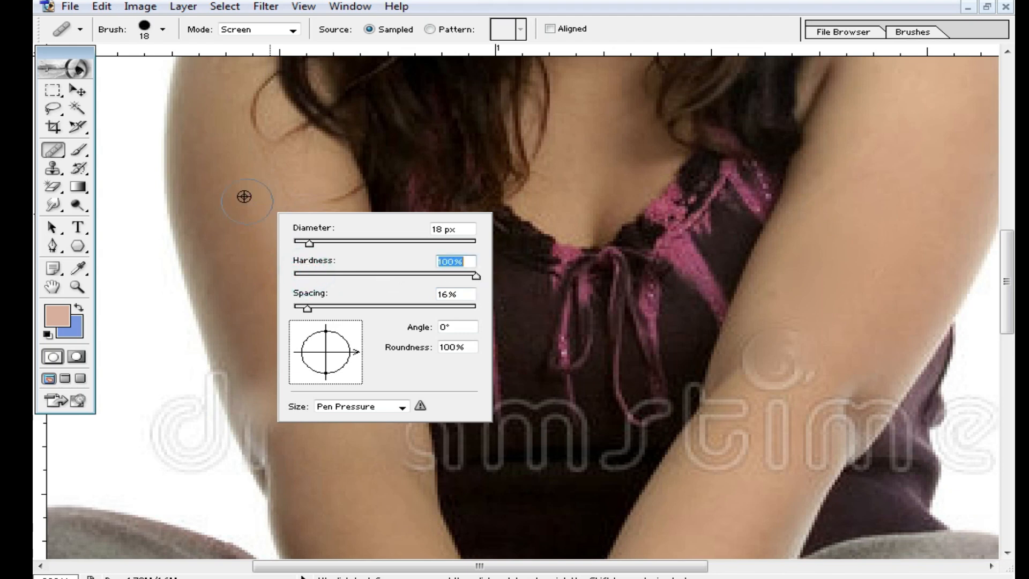
key("Return")
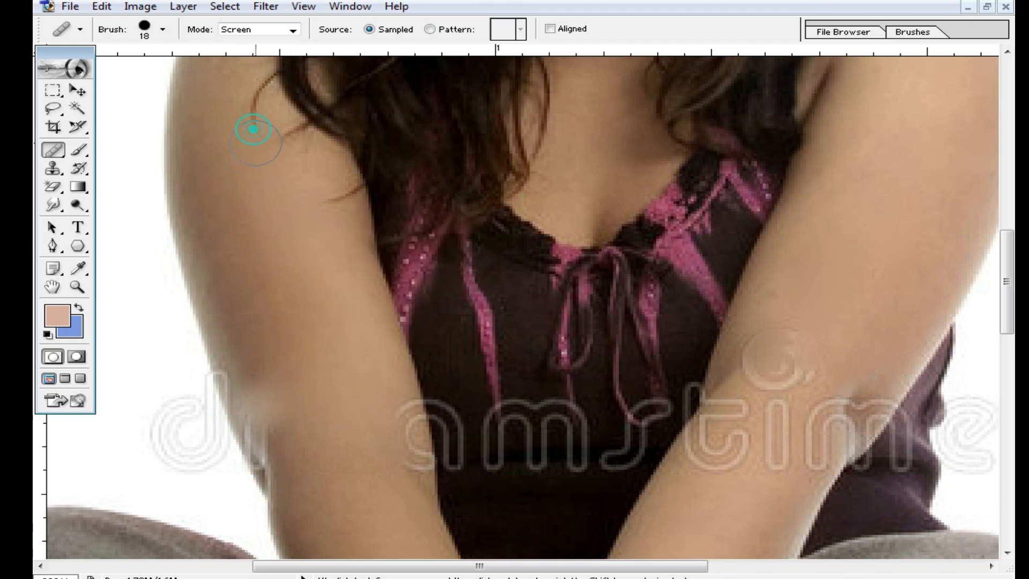
Paint a short vertical healing stroke on the upper arm in Screen mode and undo it.
left_click_drag(263, 254, 261, 207)
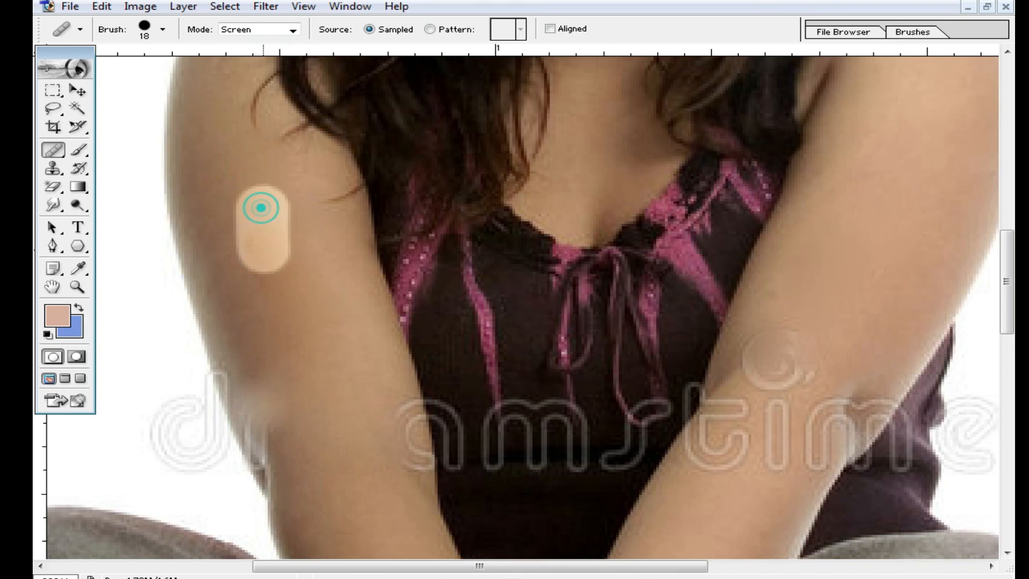
left_click(428, 230, "ctrl+alt")
Set the healing mode to Color, sample skin on the upper arm and try dabs over the arm and hair strands.
left_click(293, 30)
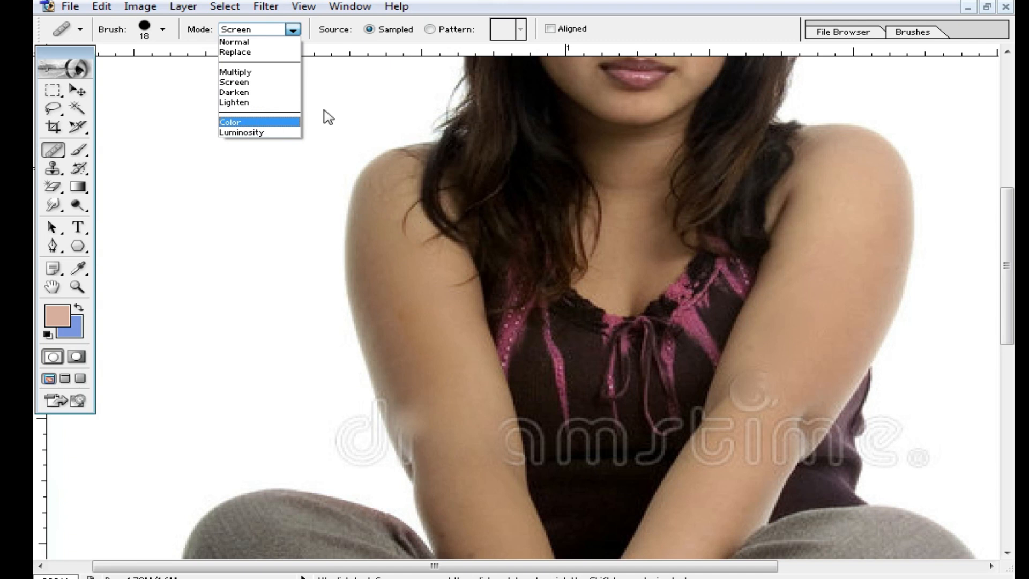
left_click(238, 123)
left_click(415, 285, "alt")
left_click(418, 216, "alt")
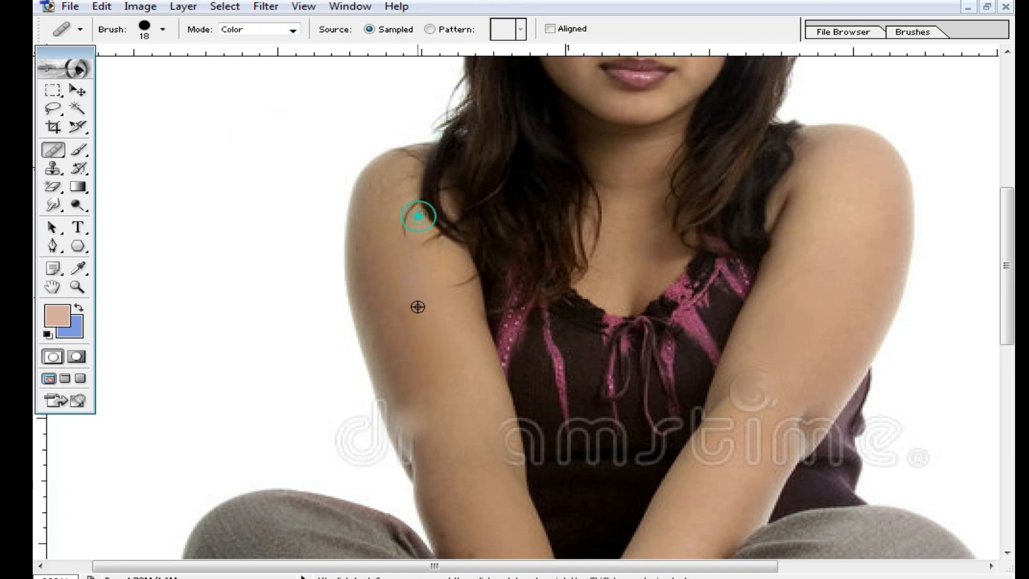
left_click(485, 259, "ctrl")
left_click(422, 283)
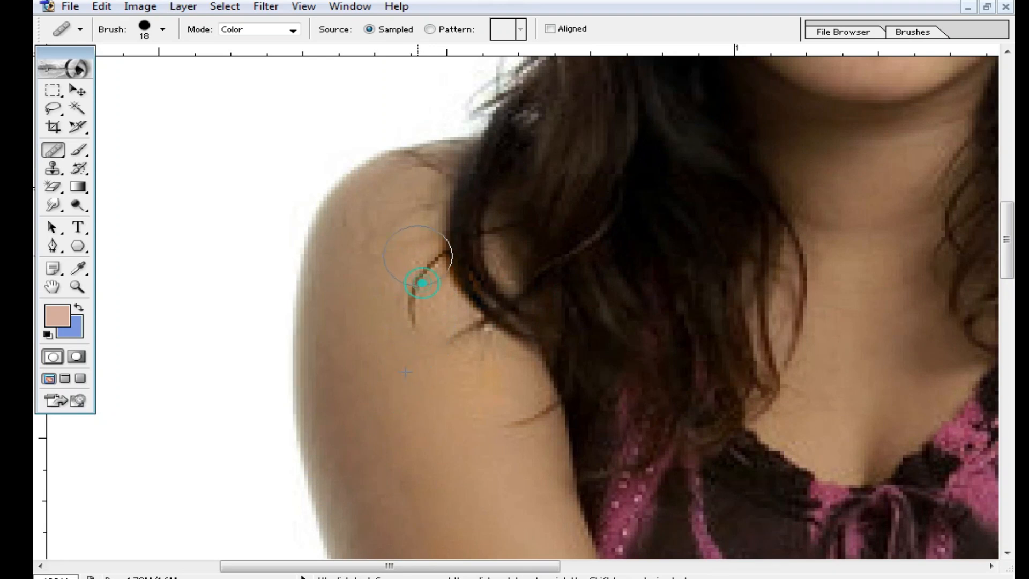
left_click(485, 303)
left_click(562, 294, "alt")
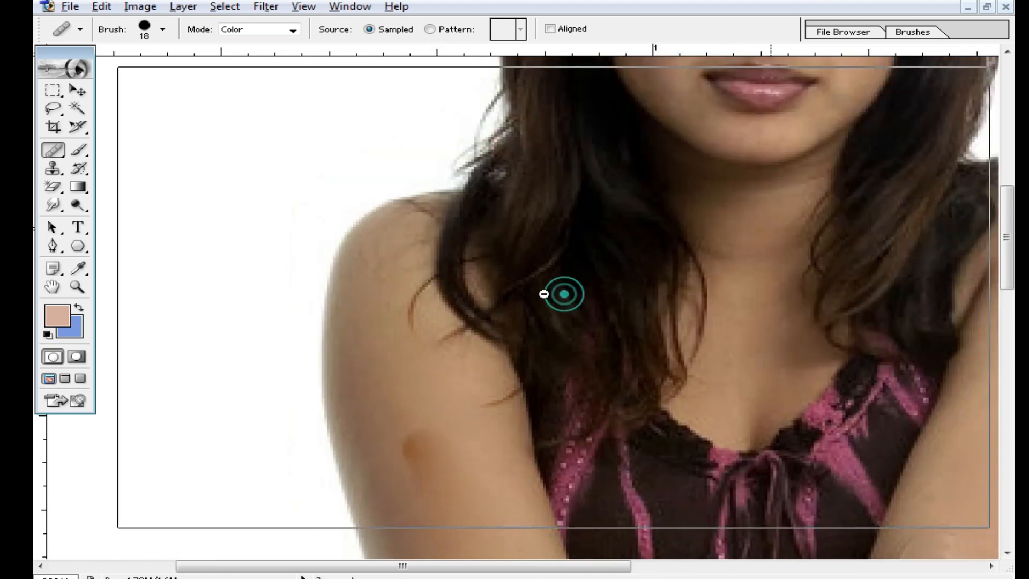
left_click_drag(575, 259, 498, 253)
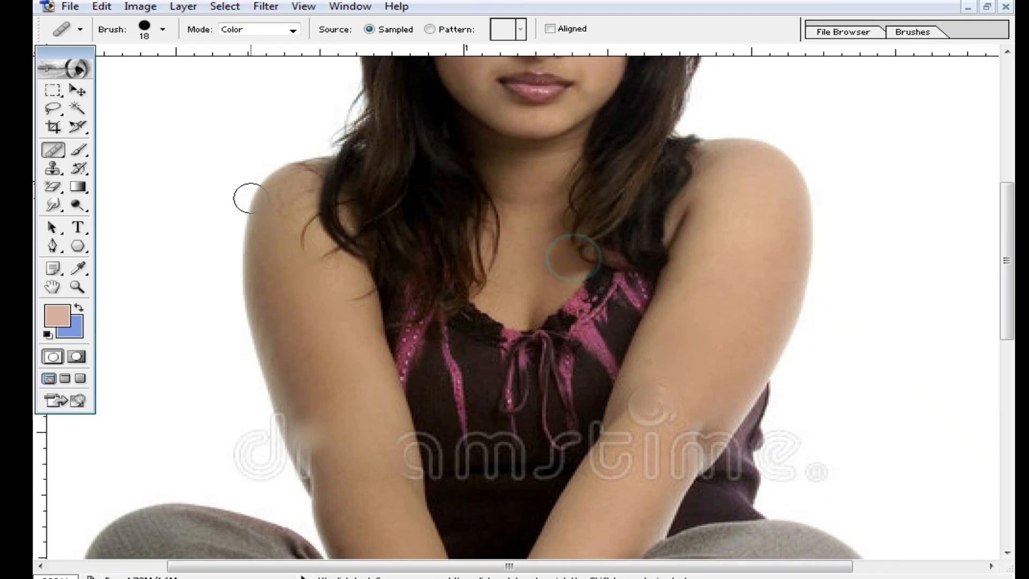
Activate the Patch tool and bring the bare upper arm on the opposite side into close view.
left_click(60, 150)
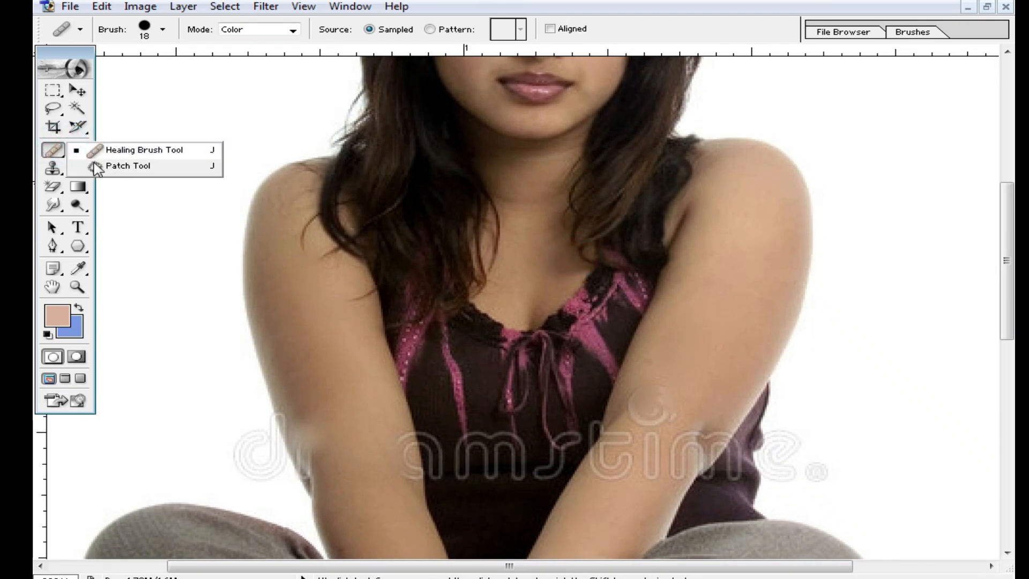
left_click(139, 167)
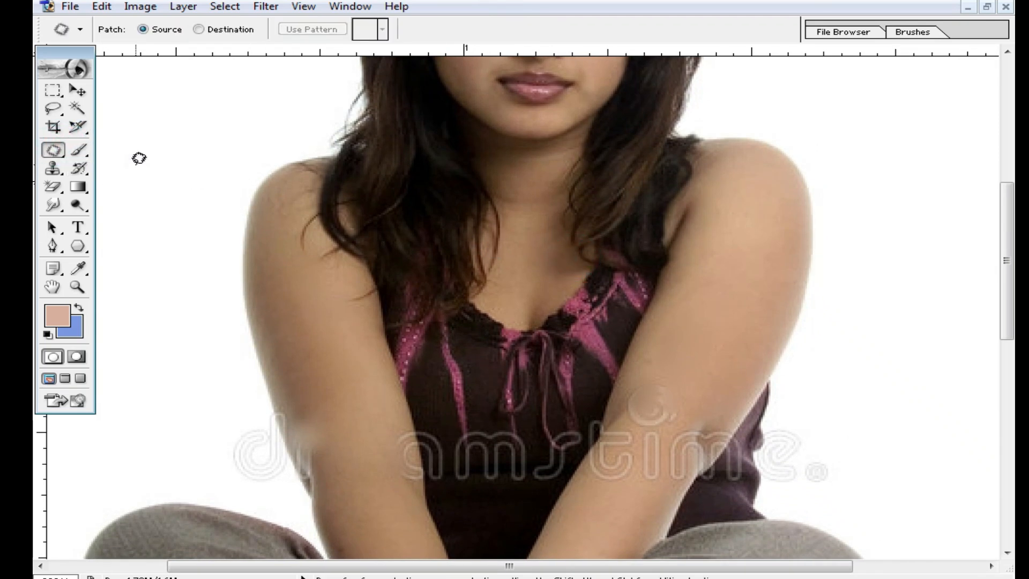
left_click(527, 204)
left_click(416, 294)
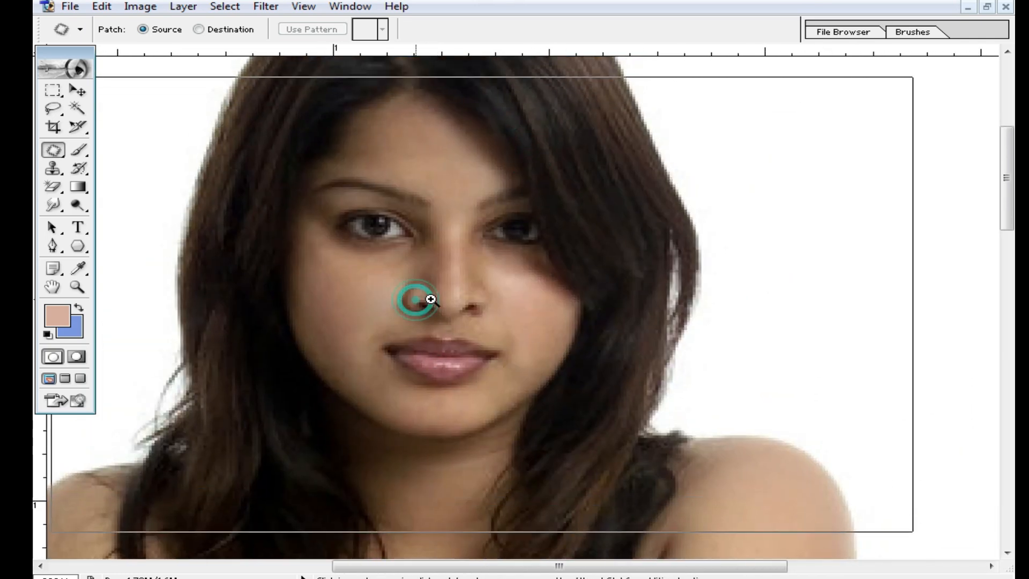
left_click_drag(553, 356, 551, 284)
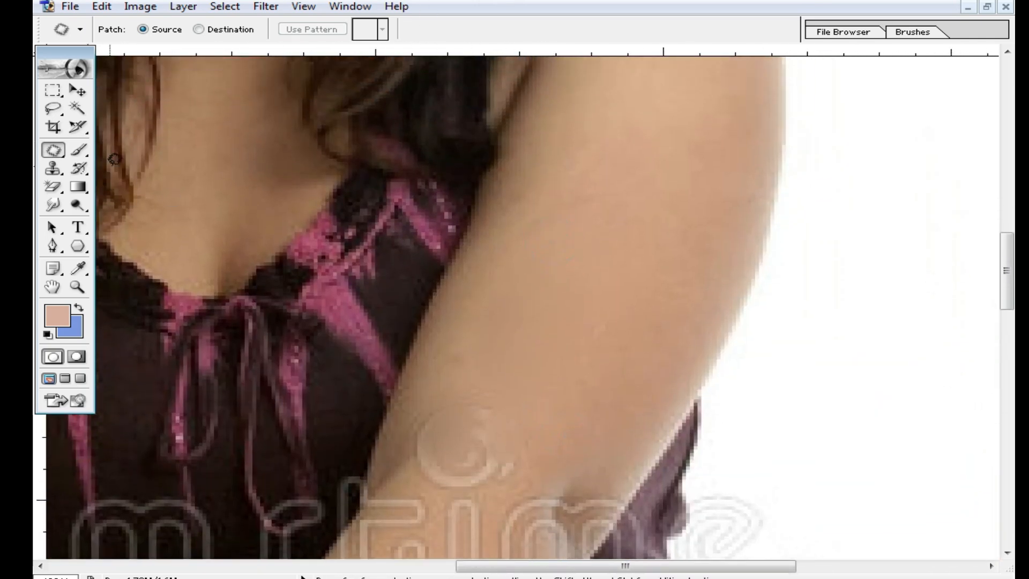
Switch to the Burn tool with a 7 px brush.
left_click(78, 150)
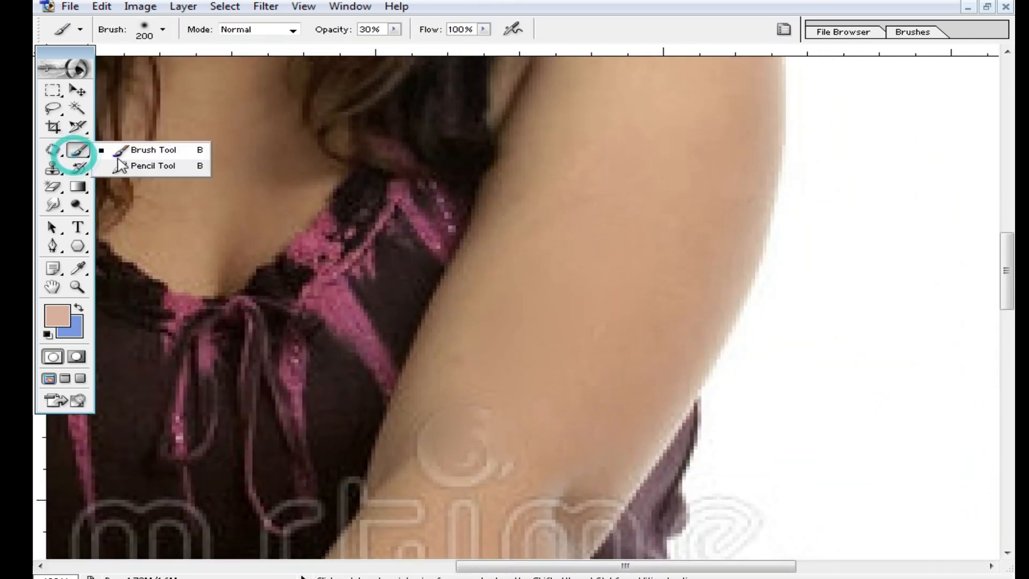
left_click(79, 205)
mouse_move(80, 209)
left_mouse_down()
mouse_move(127, 218)
mouse_move(131, 205)
mouse_move(131, 223)
left_mouse_up()
right_click(651, 257)
left_click(665, 283)
Burn six small dark spots onto the upper arm using the Midtones range at 100% exposure.
left_click(616, 236)
left_click_drag(639, 227, 632, 238)
left_click_drag(581, 319, 592, 319)
left_click(498, 338)
left_click(663, 105)
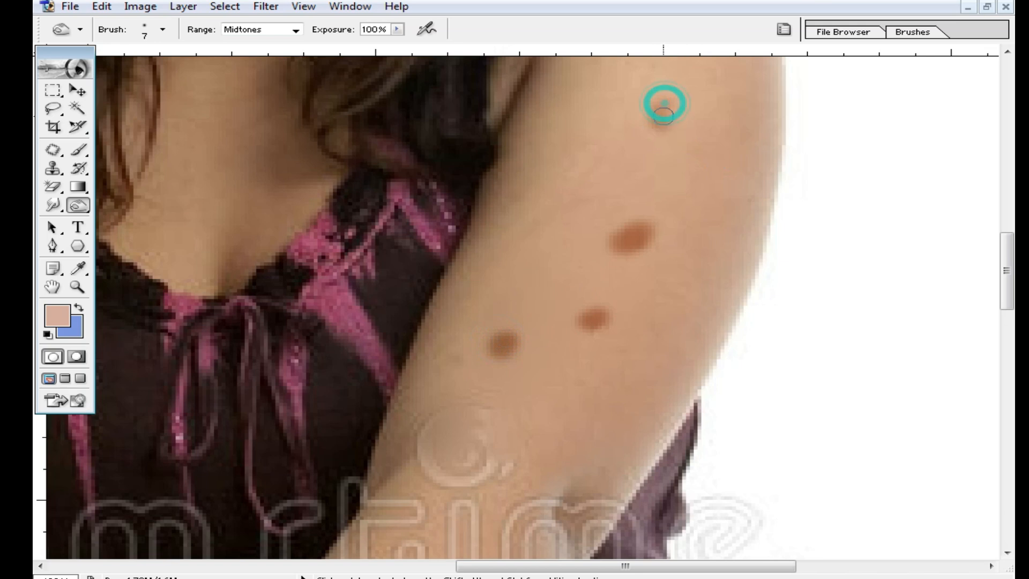
left_click(560, 196)
left_click_drag(713, 164, 700, 168)
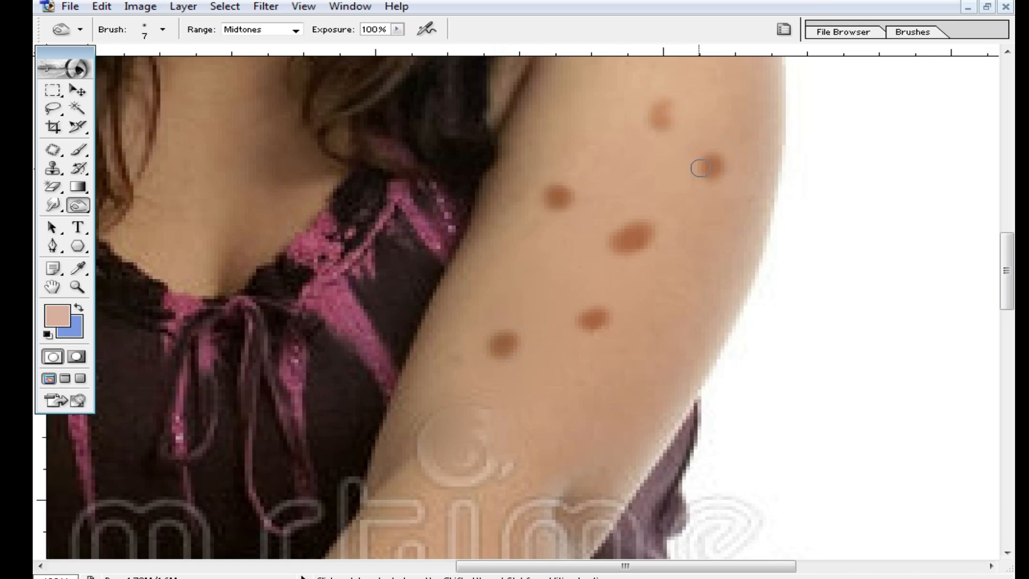
With the Patch tool in Source mode, outline the spot nearest the armpit and patch it with clean skin above.
left_click(54, 151)
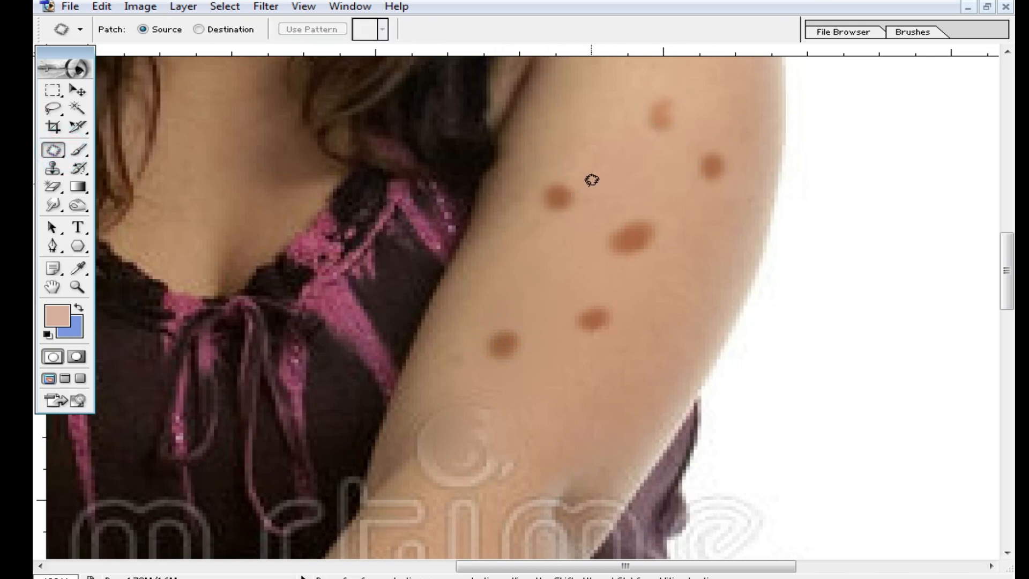
scroll(618, 179, "up", 1)
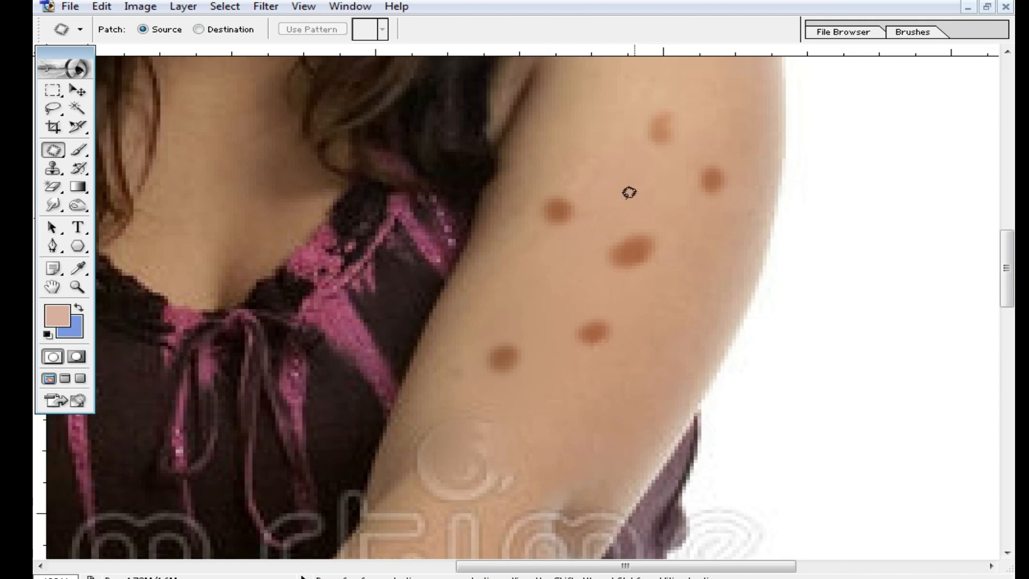
left_click(53, 151)
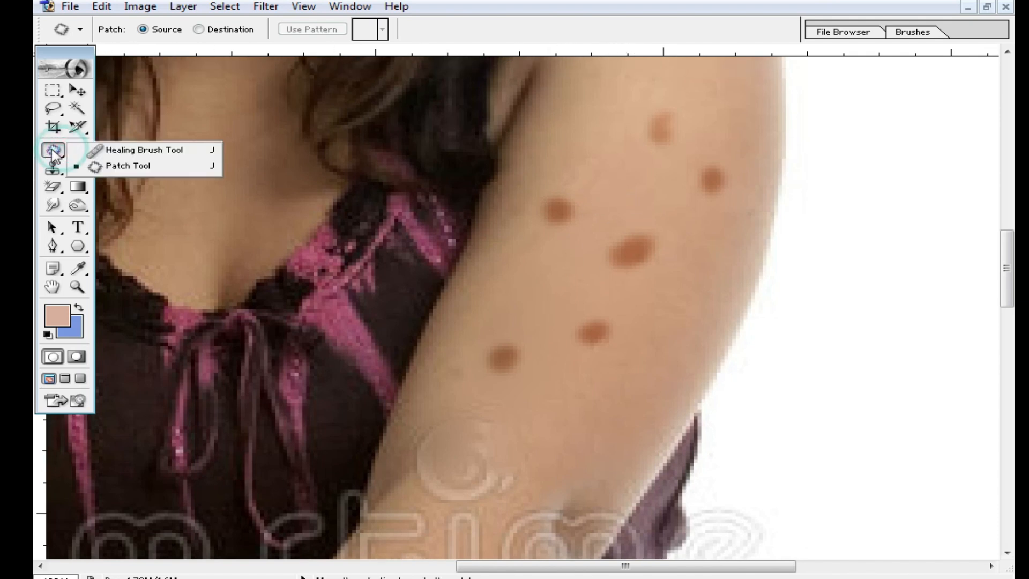
left_click(135, 166)
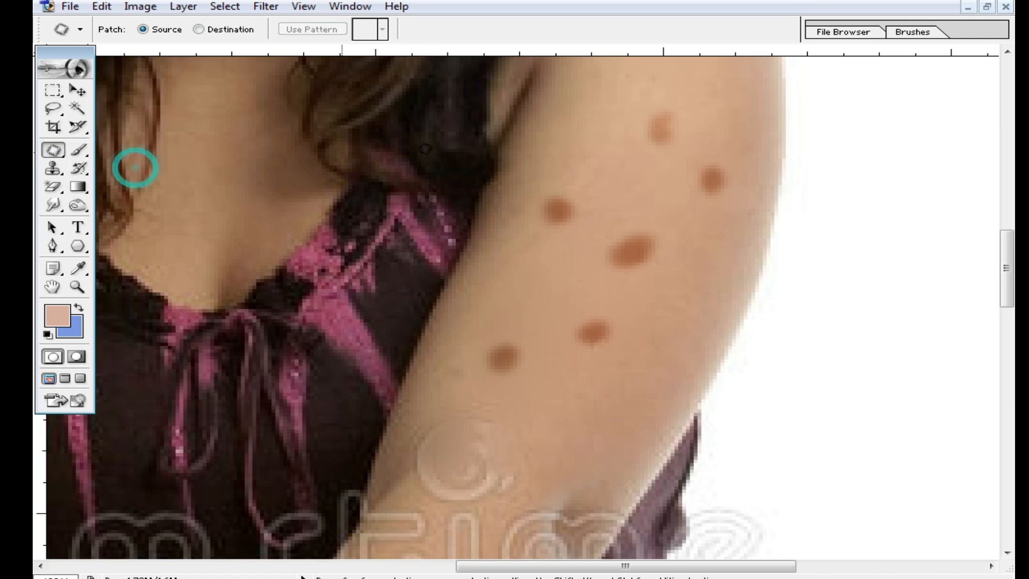
left_click(598, 237)
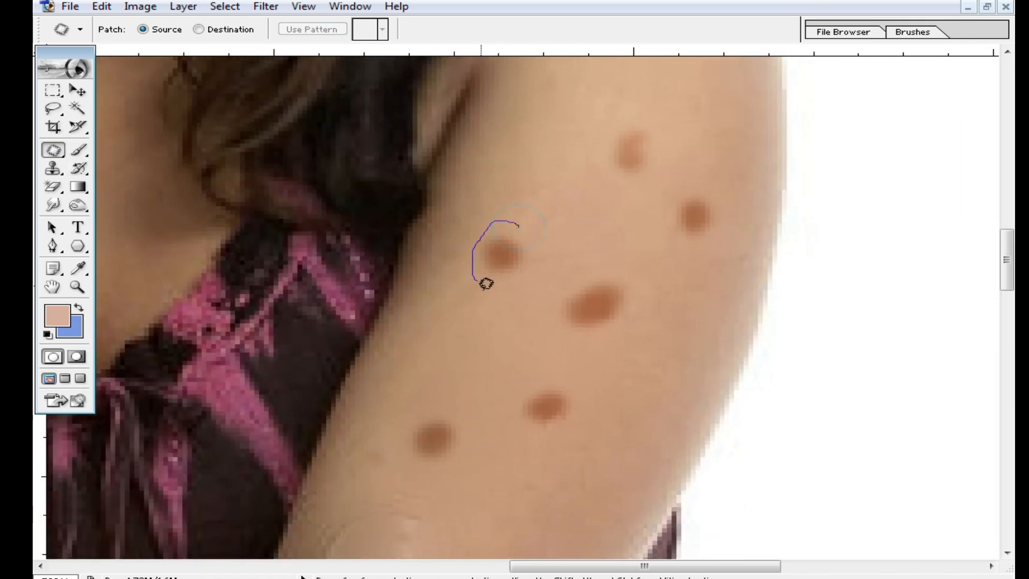
left_click_drag(512, 214, 546, 150)
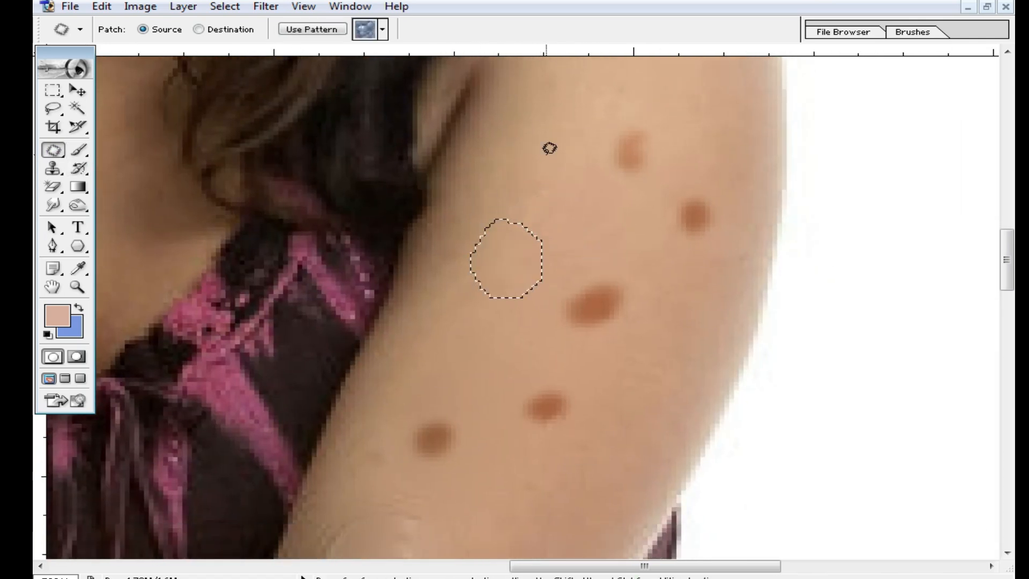
Patch the large central spot and the uppermost spot on the arm with nearby clean skin.
left_click(595, 255)
left_click_drag(649, 326, 579, 236)
left_click(611, 214)
mouse_move(638, 115)
left_mouse_down()
mouse_move(579, 150)
mouse_move(673, 126)
mouse_move(657, 115)
left_mouse_up()
left_click_drag(633, 152, 566, 241)
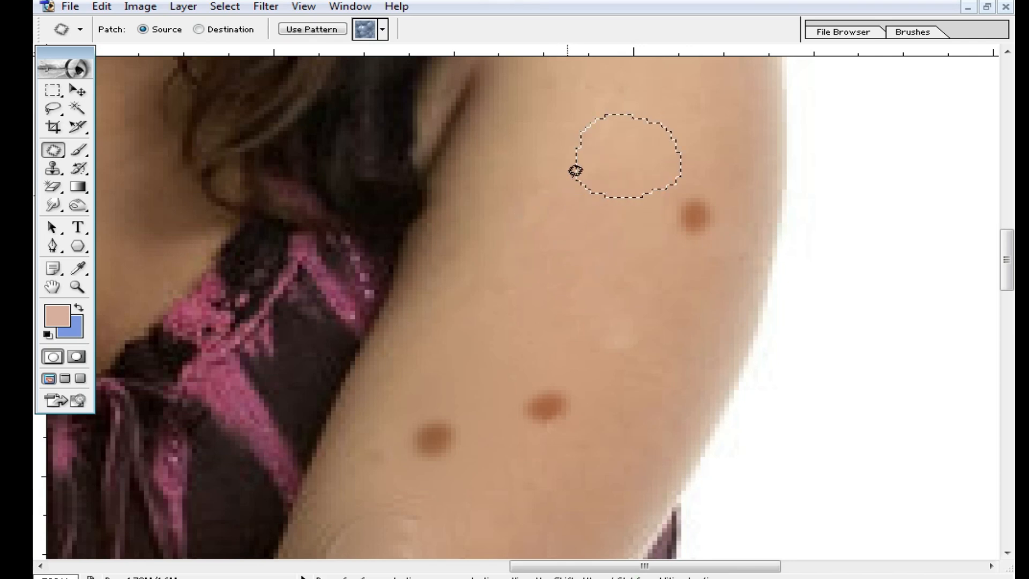
Patch the spot in the middle of the lower upper arm with clean skin and deselect.
mouse_move(547, 370)
left_mouse_down()
mouse_move(549, 445)
mouse_move(551, 372)
mouse_move(636, 239)
left_mouse_up()
key("ctrl+d")
mouse_move(592, 307)
left_mouse_down()
mouse_move(672, 350)
mouse_move(595, 316)
left_mouse_up()
left_click_drag(611, 320, 582, 255)
left_click(619, 233)
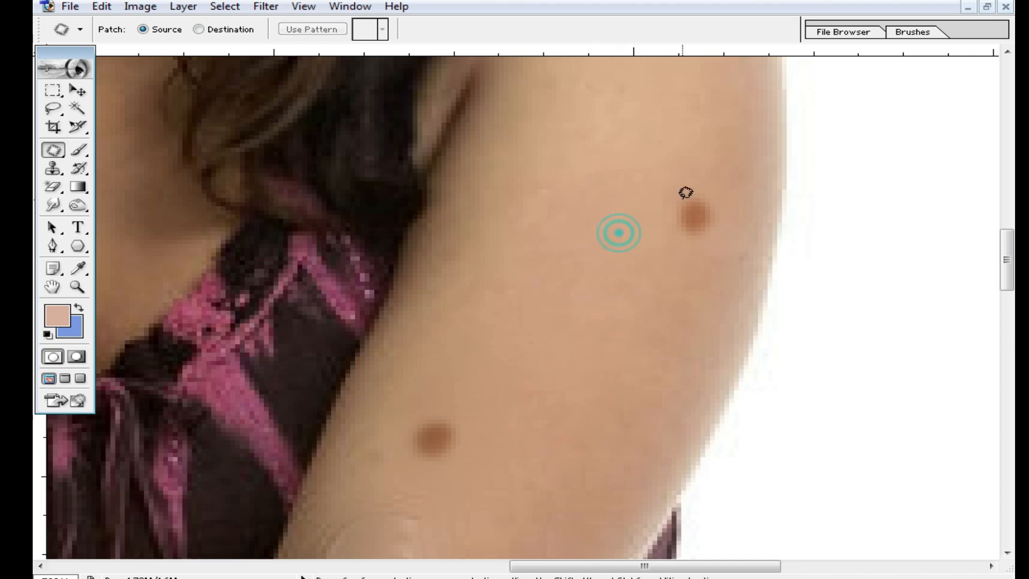
Patch the two remaining spots near the arm's outer edge and above the elbow, and dismiss the selection warning.
left_click_drag(688, 256, 663, 191)
left_click_drag(691, 219, 594, 161)
mouse_move(452, 386)
left_mouse_down()
mouse_move(456, 484)
mouse_move(468, 419)
mouse_move(645, 232)
left_mouse_up()
left_click(638, 237)
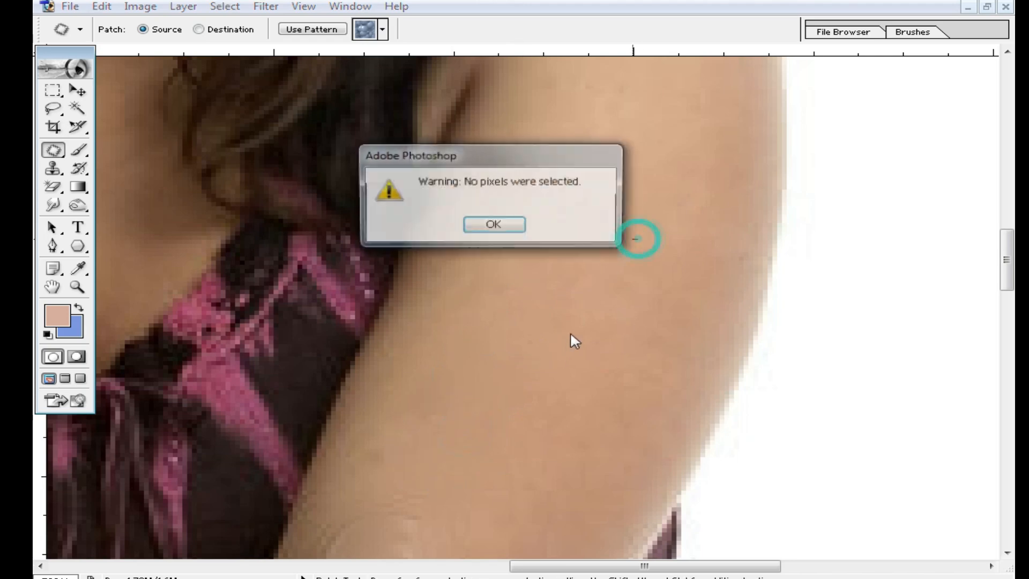
left_click(524, 231)
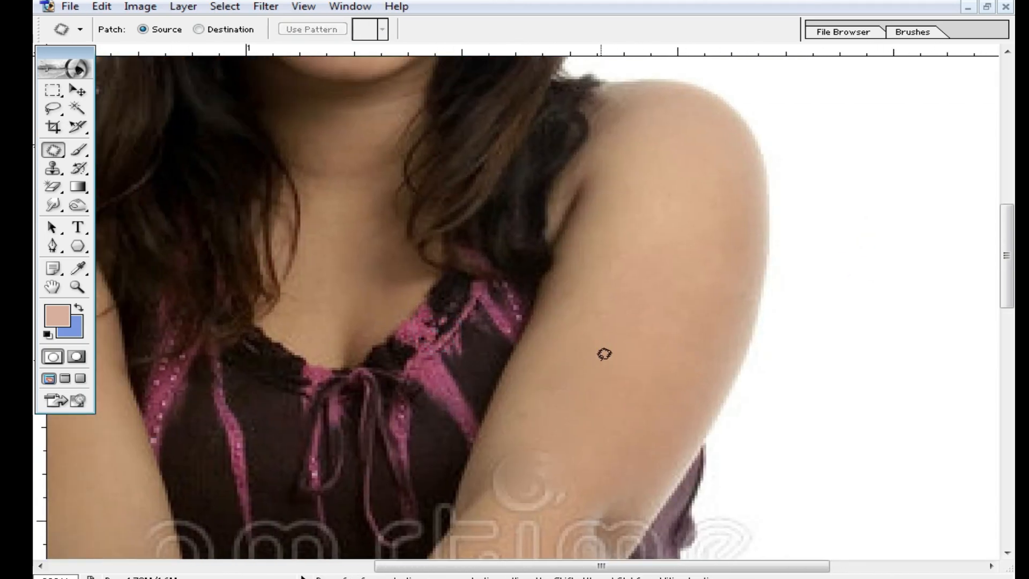
Step back through the history to undo the last three spot patches, and clear the selection.
key("ctrl+alt+z")
key("ctrl+alt+z")
key("ctrl+alt+z")
key("ctrl+alt+z")
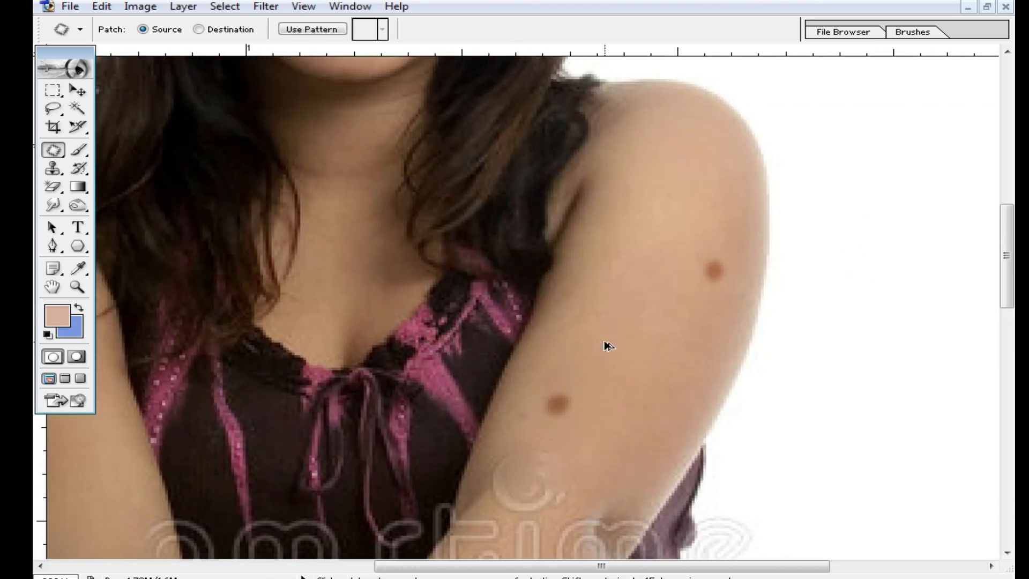
key("ctrl+alt+z")
key("ctrl+alt+z")
key("ctrl+alt+z")
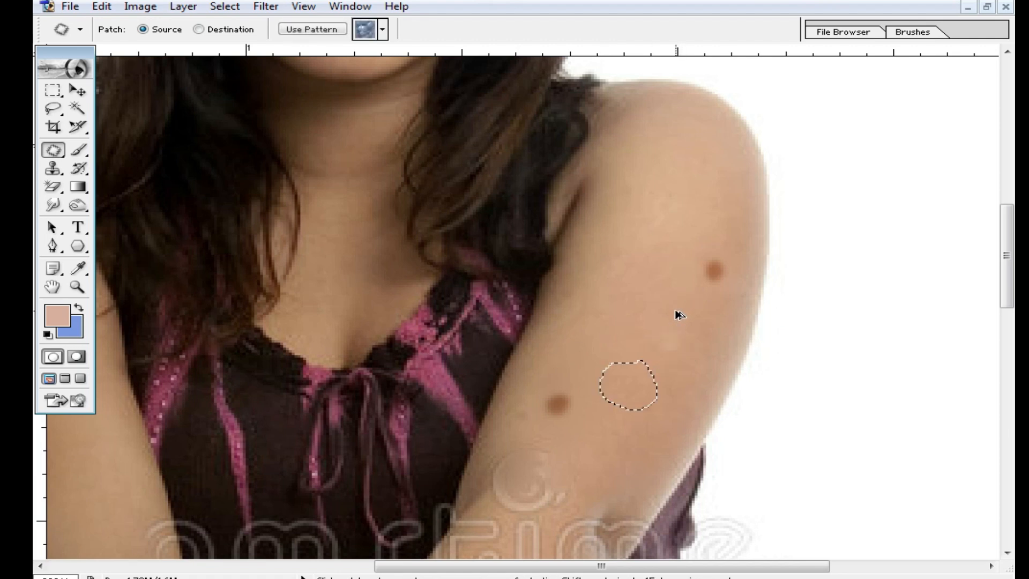
left_click(659, 300)
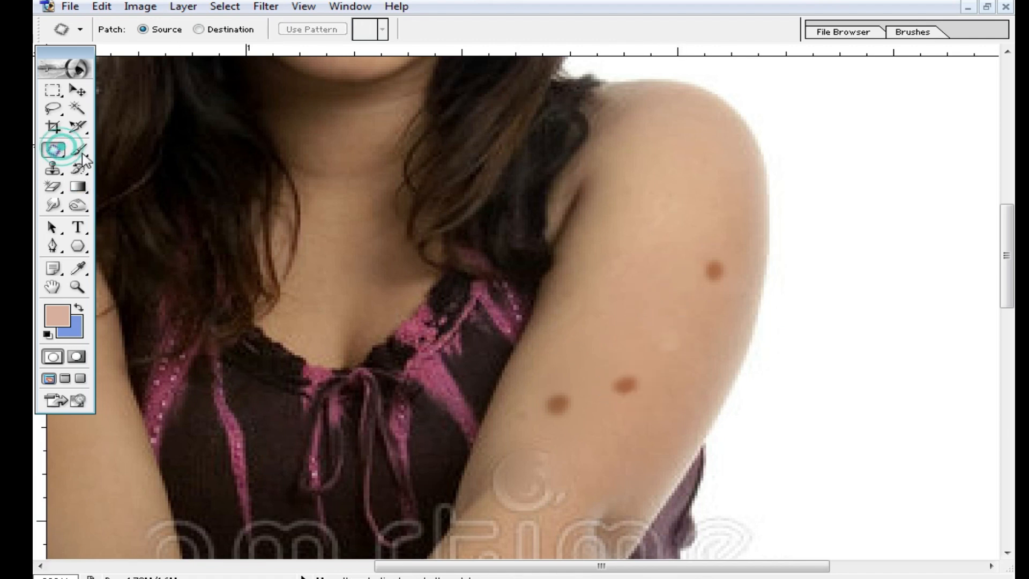
Switch to the Healing Brush, try it in Color mode, set the mode to Normal and heal the middle spot.
left_click_drag(61, 157, 123, 150)
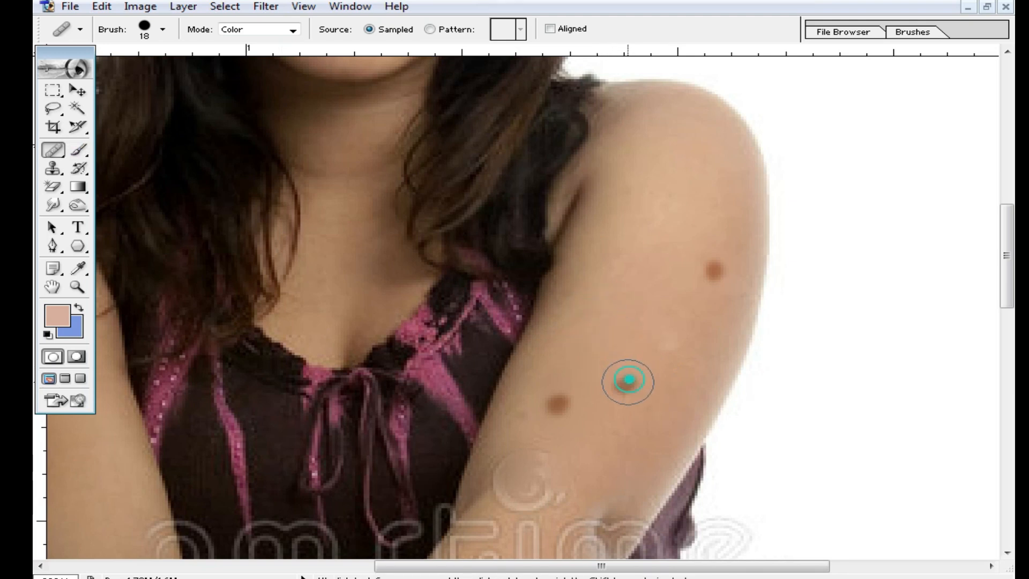
left_click(627, 386)
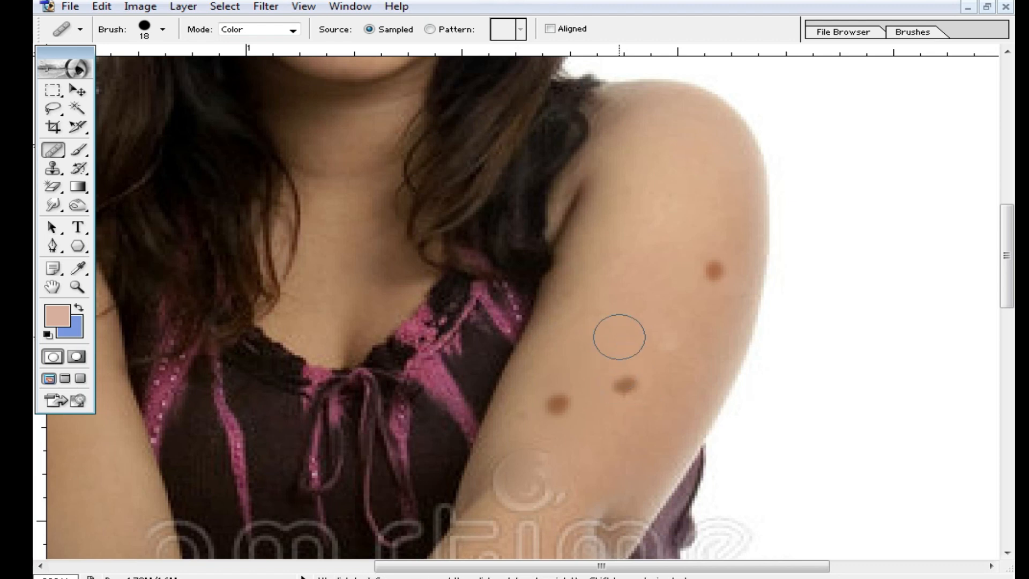
left_click(292, 30)
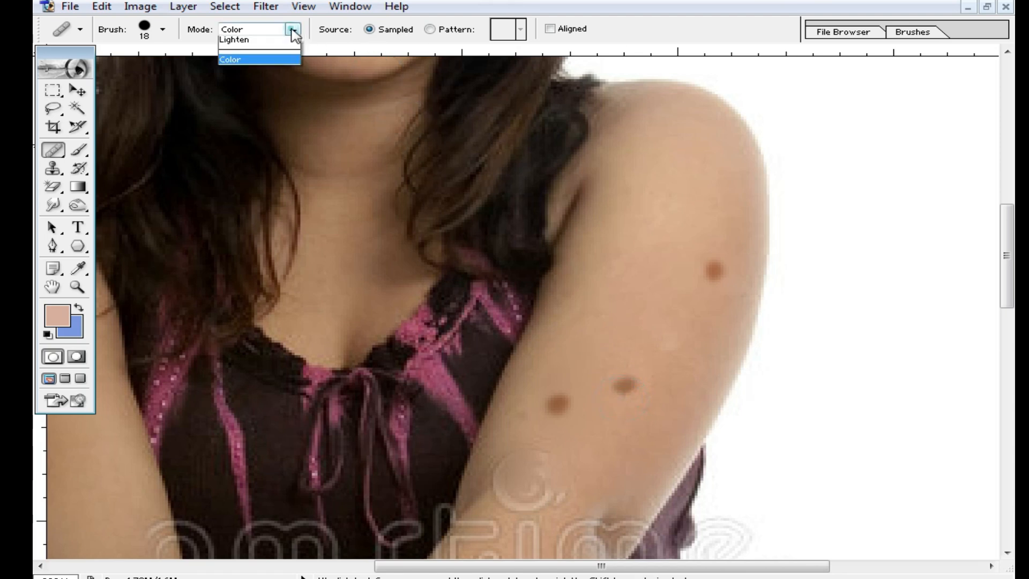
left_click(254, 43)
left_click(624, 375)
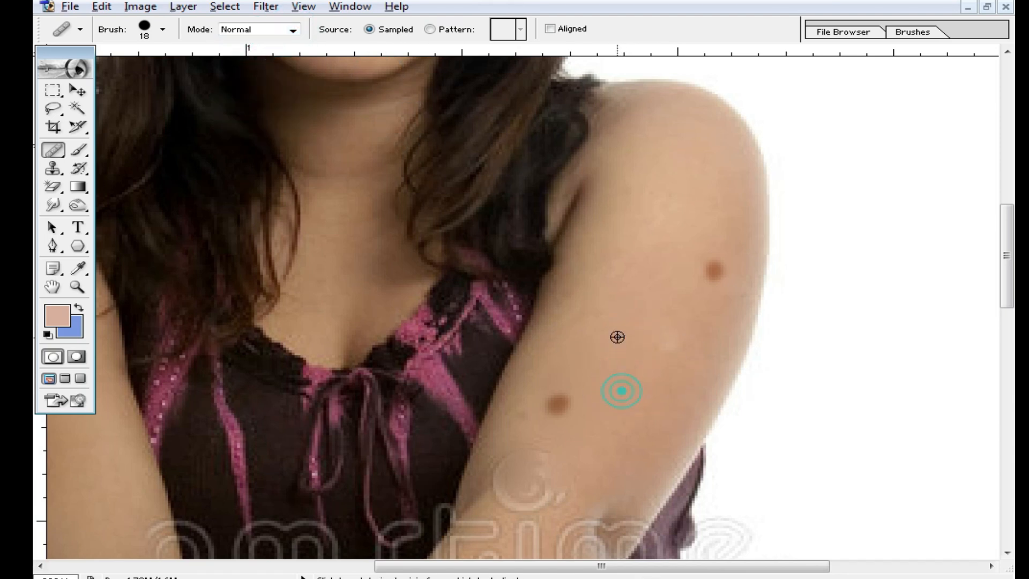
Heal the other two dark spots, and resample nearby skin to blend the pale blotches on the arm.
left_click(568, 402)
left_click(711, 271)
left_click(657, 261, "alt")
left_click(666, 342)
left_click(654, 284, "alt")
left_click(655, 244)
left_click(613, 392, "alt")
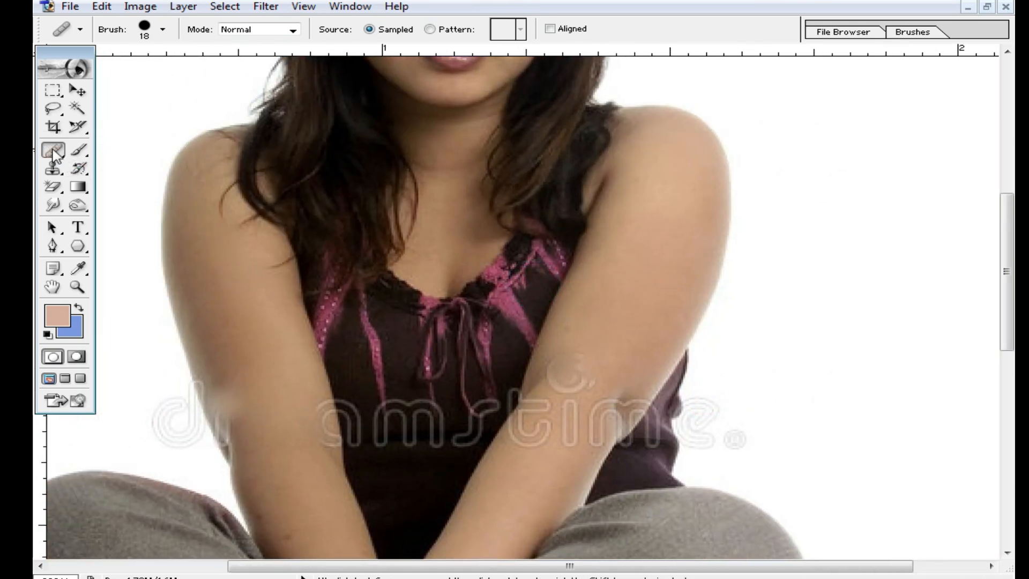
Select the Brush tool and choose the soft 35 px brush preset.
left_click(84, 155)
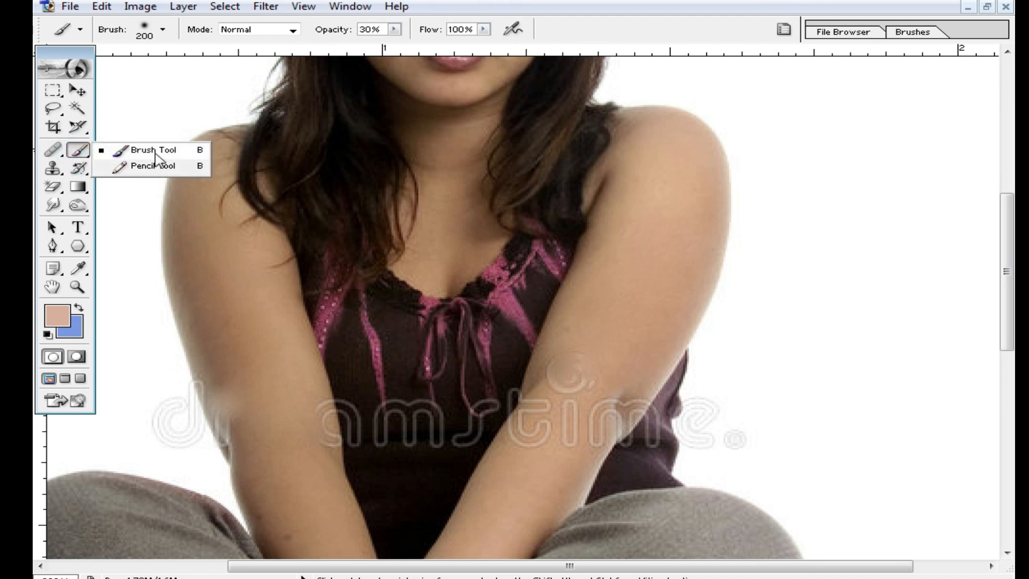
left_click(137, 150)
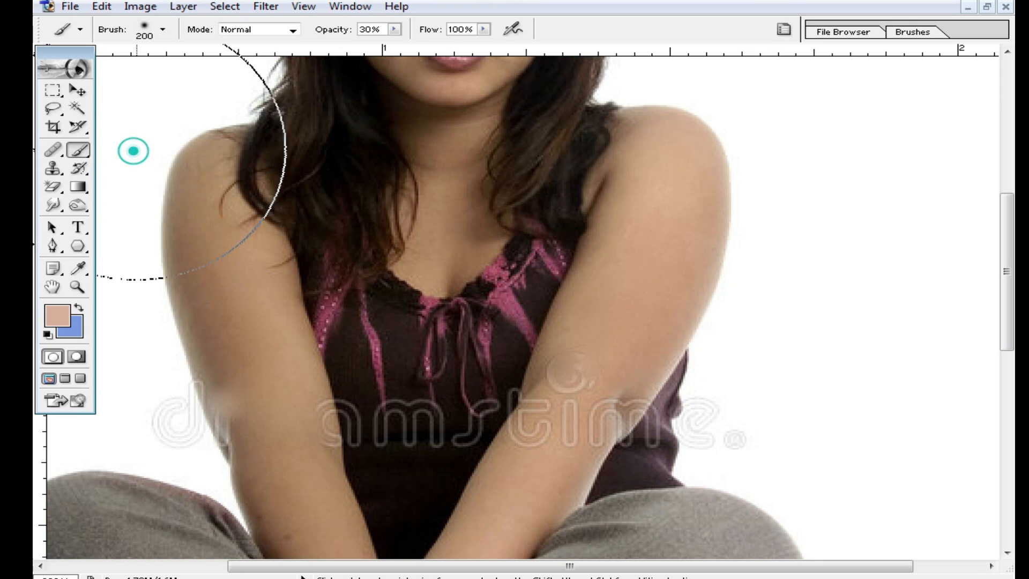
left_click(650, 318, "ctrl")
right_click(670, 280)
left_click(726, 309)
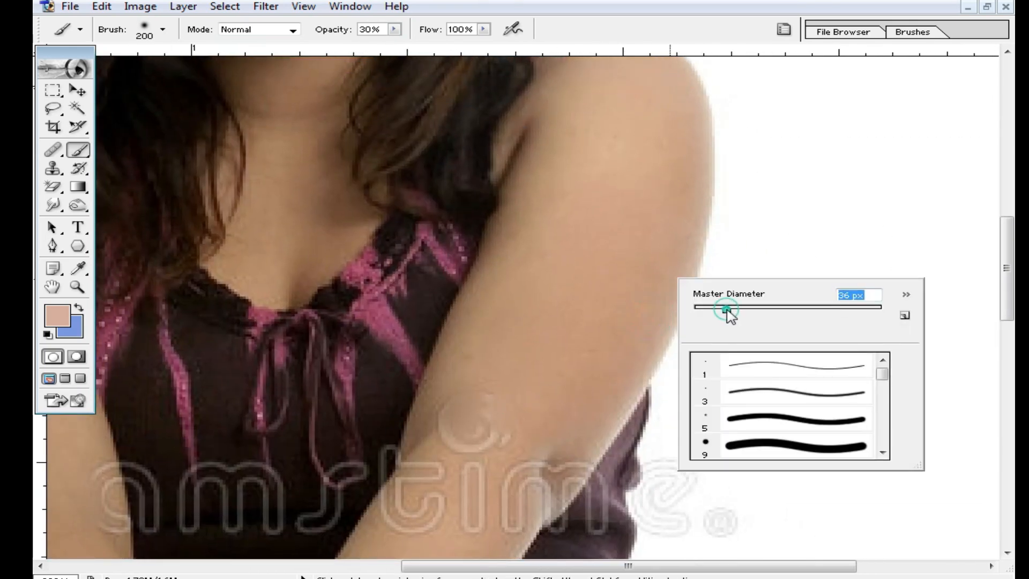
left_click_drag(881, 373, 882, 386)
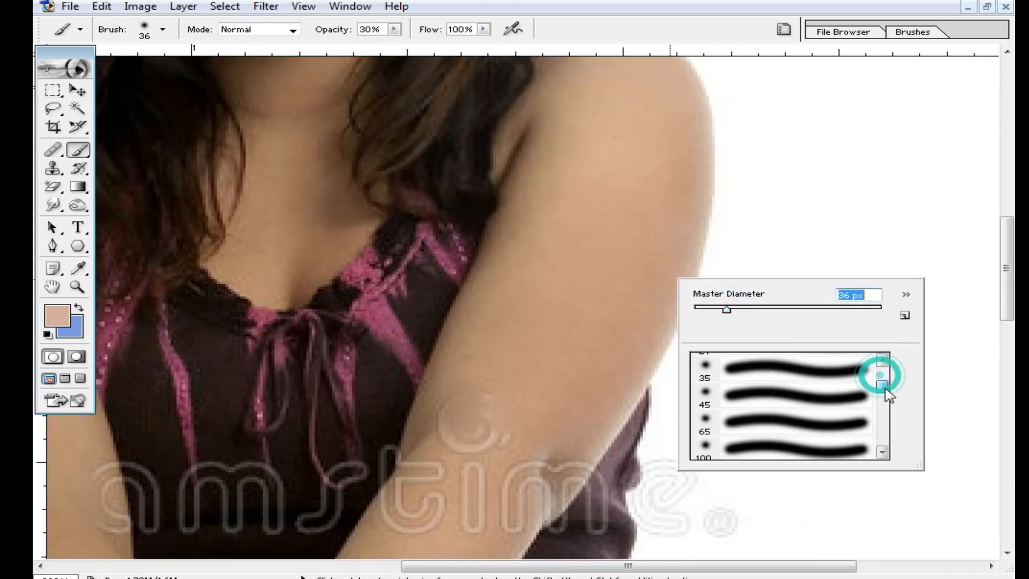
left_click(811, 376)
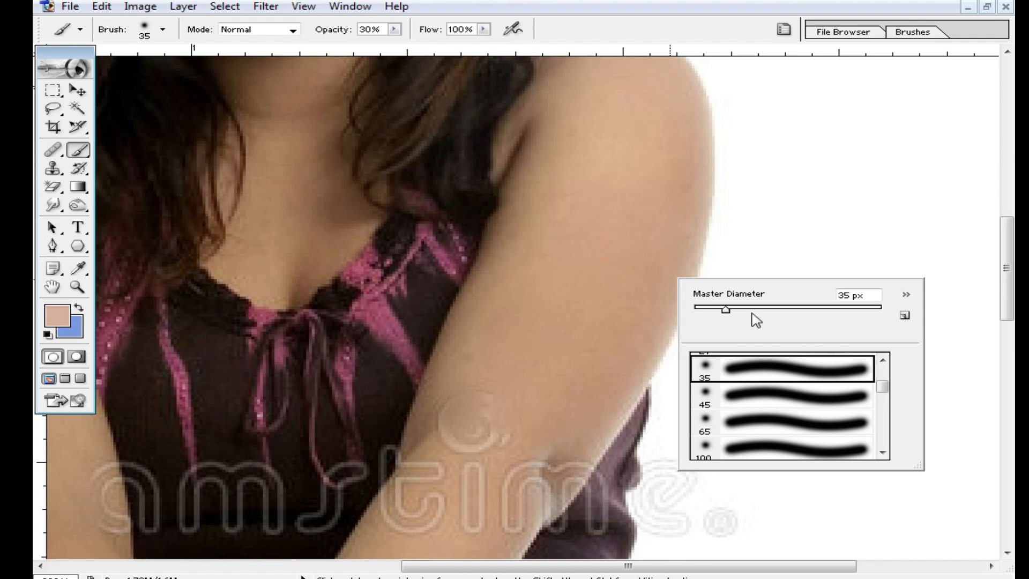
Switch to the soft 21 px brush preset and sample a skin tone near the wrist as the foreground color.
mouse_move(882, 386)
left_mouse_down()
mouse_move(882, 375)
mouse_move(862, 389)
left_mouse_up()
left_click(809, 441)
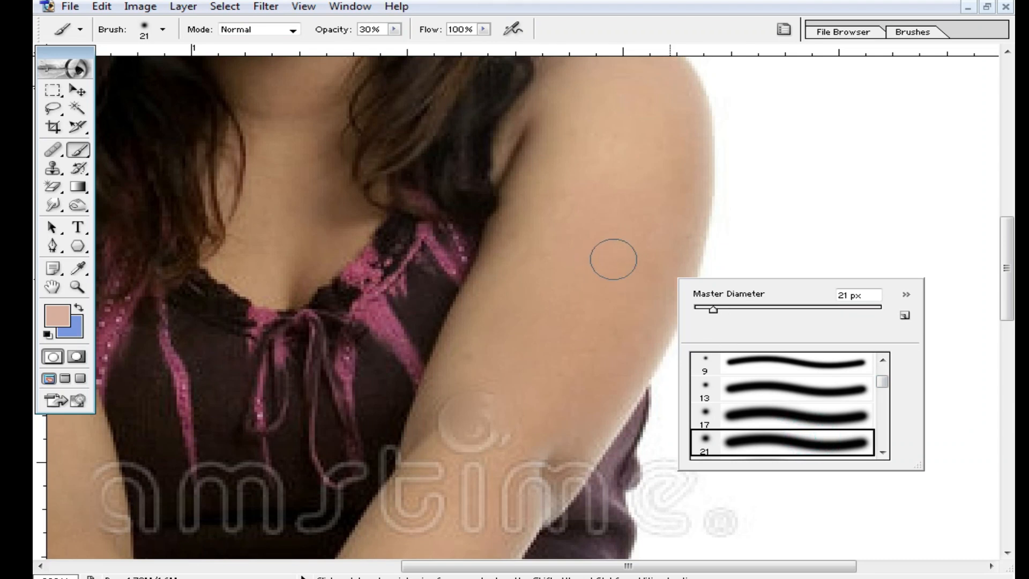
left_click(611, 255)
left_click_drag(560, 359, 596, 231)
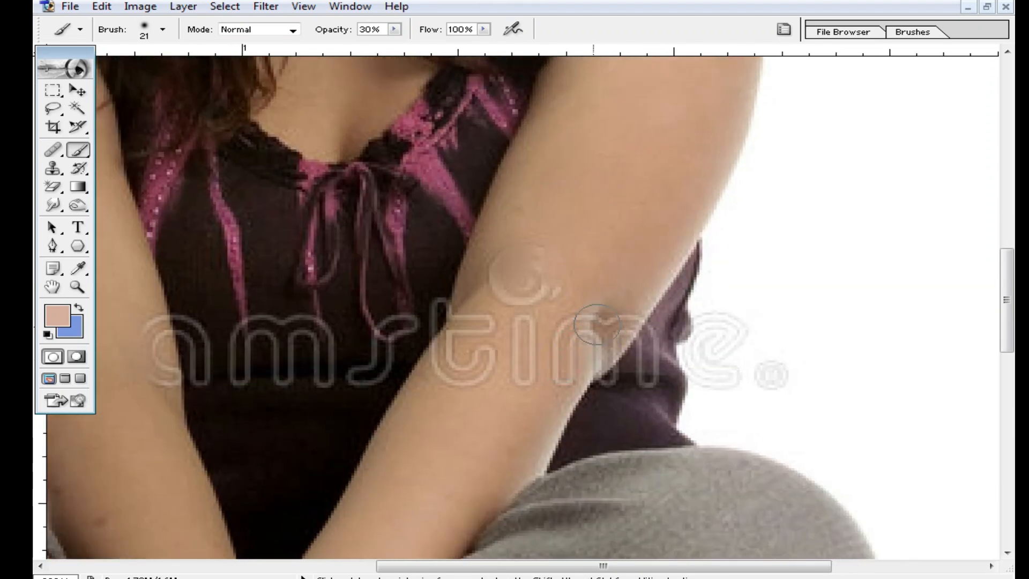
left_click_drag(455, 443, 571, 217)
left_click_drag(450, 368, 477, 276)
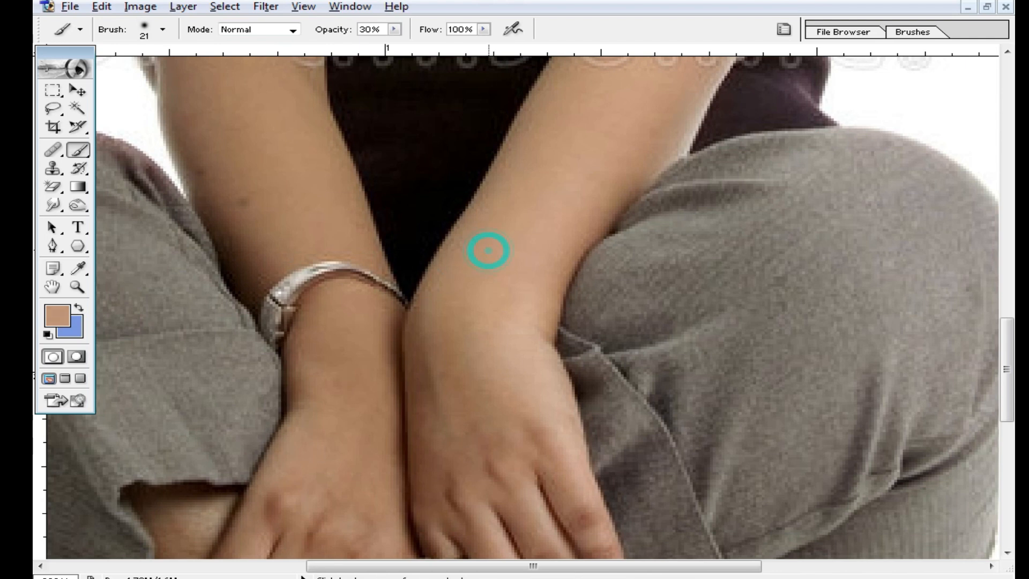
Paint the sampled skin tone over the backs of both hands.
mouse_move(435, 316)
left_mouse_down()
mouse_move(473, 455)
mouse_move(437, 493)
left_mouse_up()
mouse_move(432, 342)
left_mouse_down()
mouse_move(416, 471)
mouse_move(439, 515)
left_mouse_up()
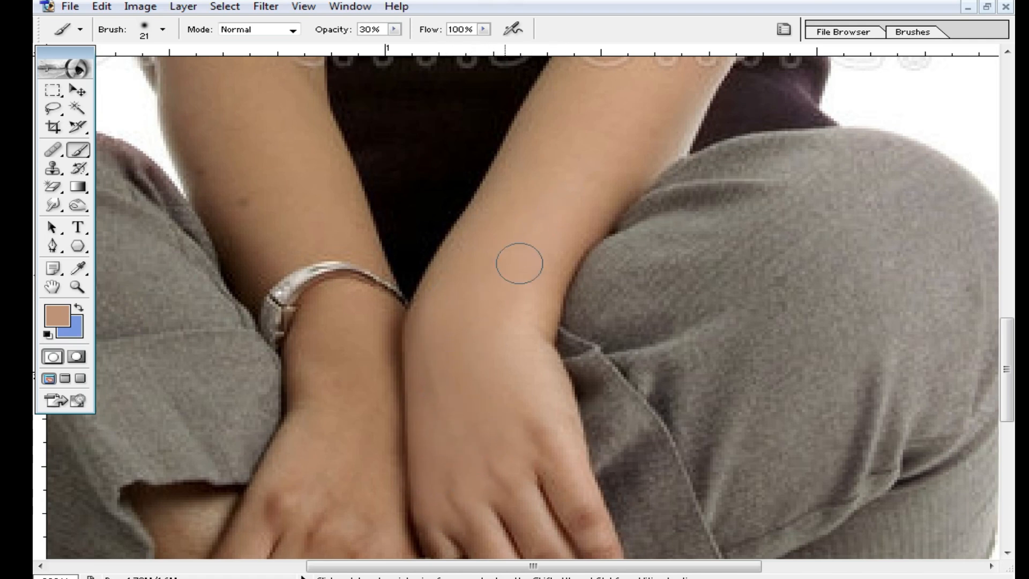
mouse_move(340, 310)
left_mouse_down()
mouse_move(390, 375)
mouse_move(354, 530)
mouse_move(298, 343)
mouse_move(368, 528)
mouse_move(413, 482)
left_mouse_up()
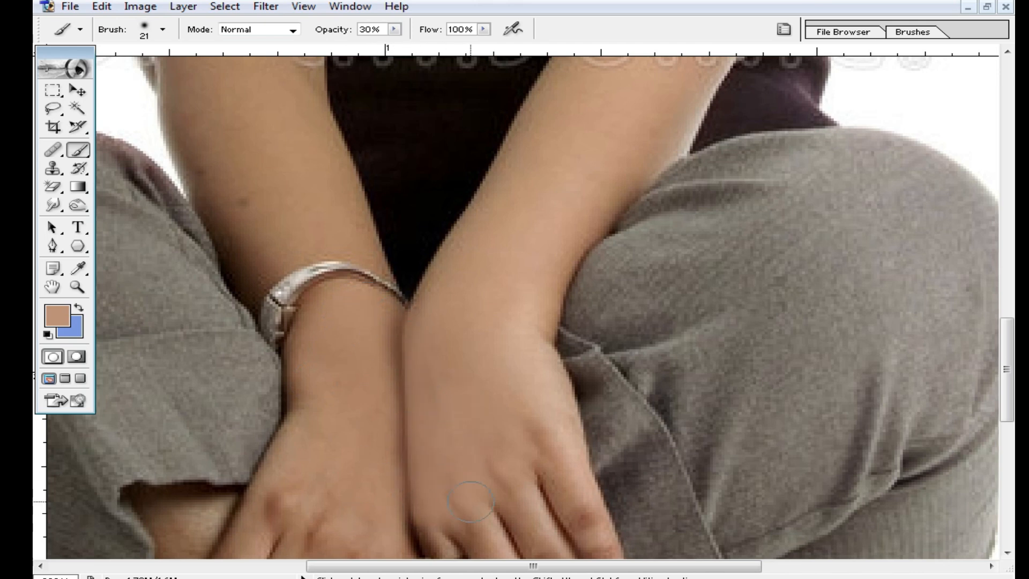
Step back through the history to undo the brush strokes on both hands.
key("ctrl+alt+z")
key("ctrl+alt+z")
key("ctrl+alt+z")
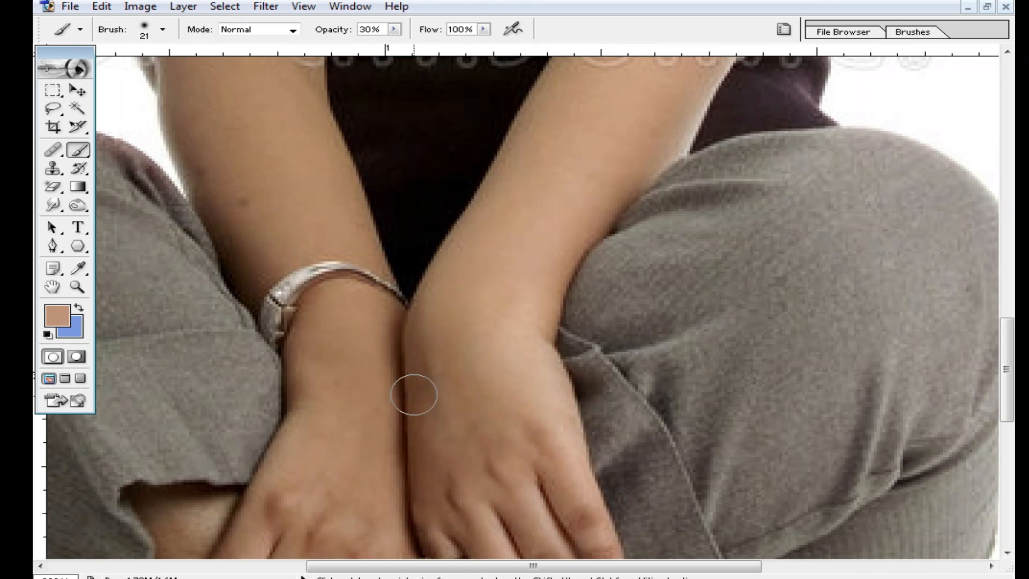
Brush the sampled skin tone over the back of the uncovered hand and its wrist to even out the skin.
left_click(418, 366)
mouse_move(430, 342)
left_mouse_down()
mouse_move(490, 457)
mouse_move(419, 481)
left_mouse_up()
left_click_drag(434, 315, 423, 334)
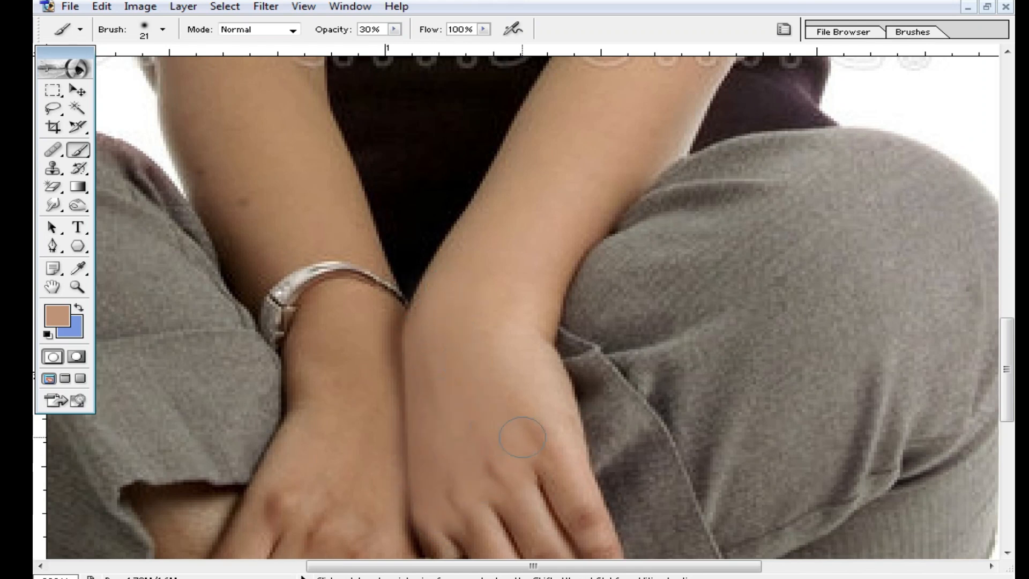
left_click_drag(495, 331, 452, 298)
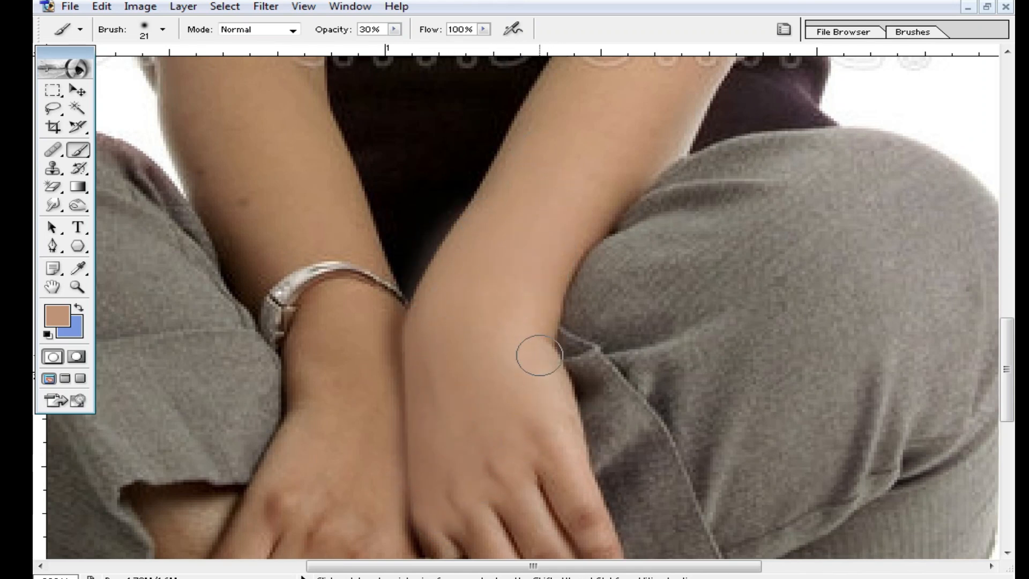
scroll(537, 351, "up", 4)
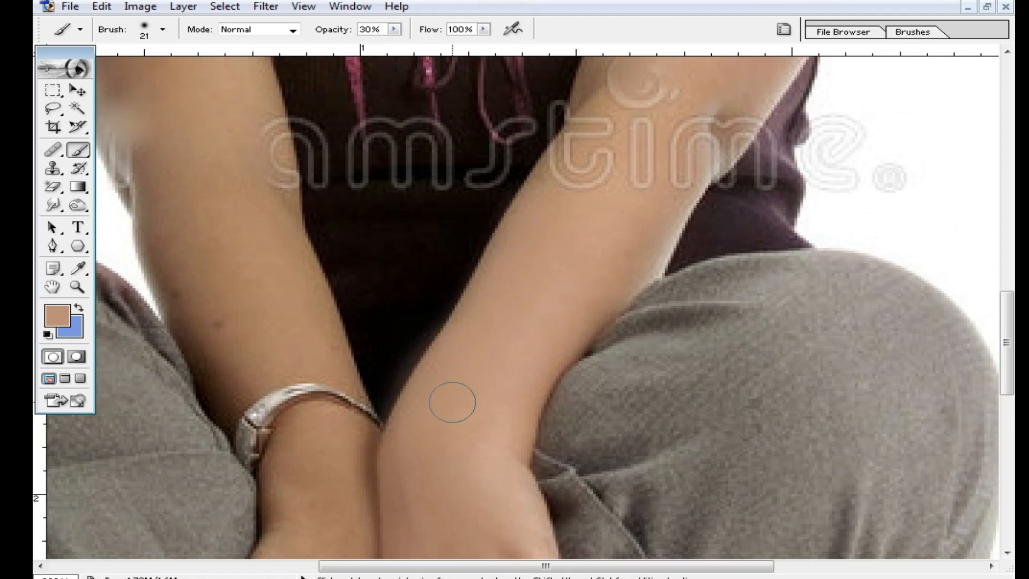
left_click_drag(346, 423, 382, 366)
mouse_move(196, 151)
left_mouse_down()
mouse_move(267, 395)
mouse_move(230, 275)
left_mouse_up()
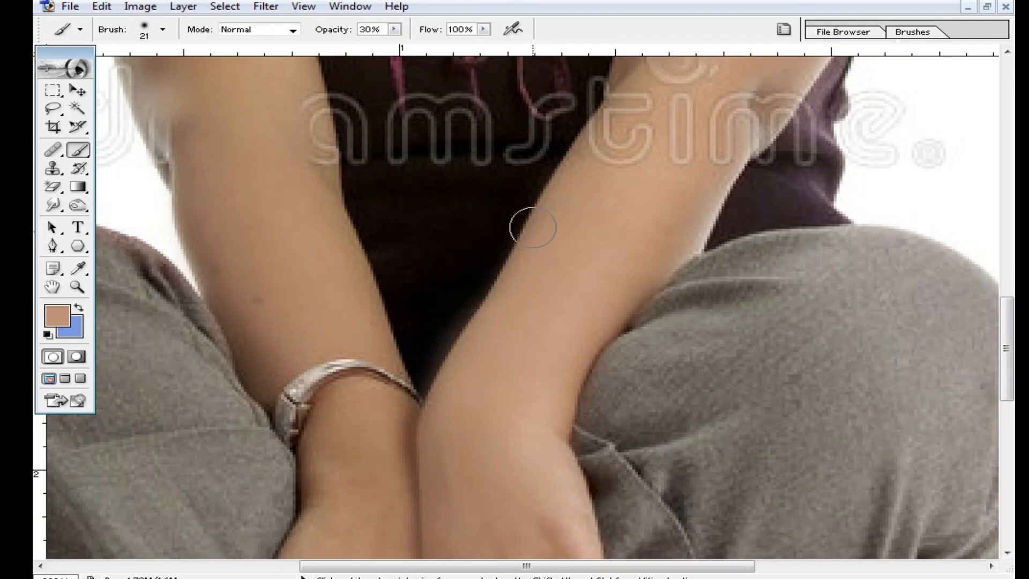
Switch to the Pencil tool and set the foreground color to black (000000).
left_click(78, 151)
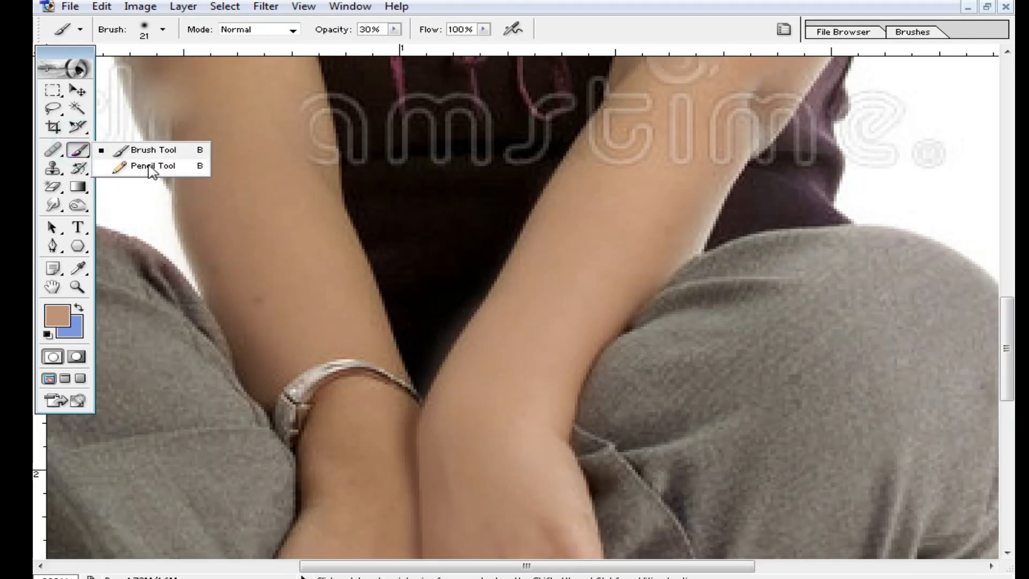
left_click(153, 167)
left_click_drag(235, 258, 279, 285)
key("ctrl+z")
left_click(57, 315)
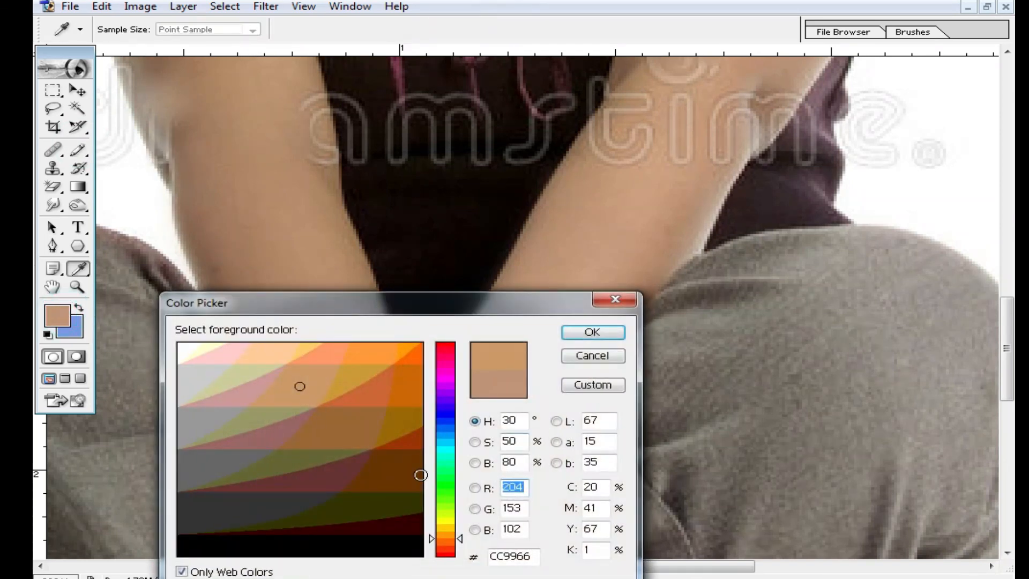
left_click(389, 539)
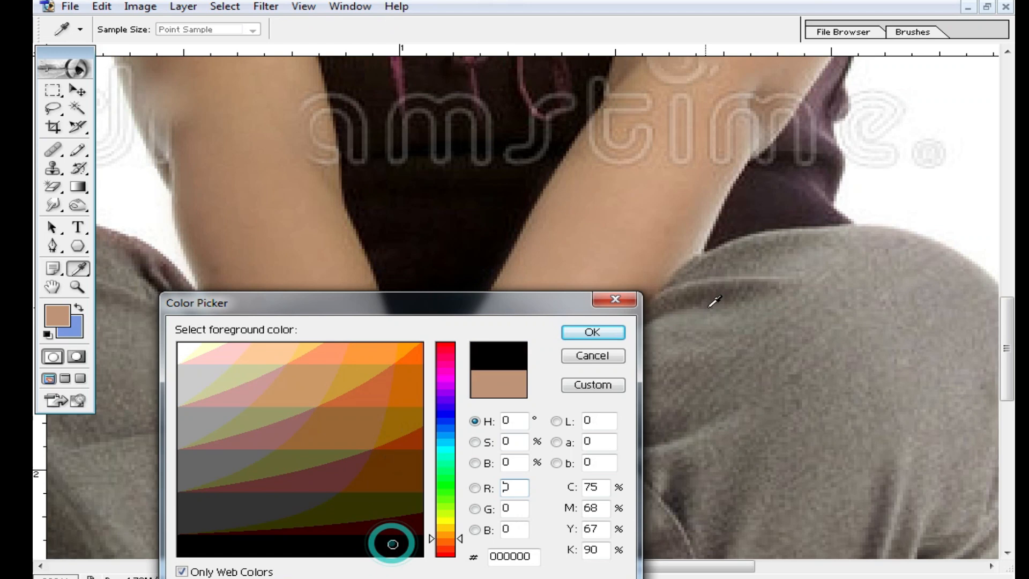
left_click(593, 333)
Draw a freehand signature with a slanted underline on the white background beside the woman's head.
left_click(505, 245, "alt")
left_click(652, 217, "alt")
left_click(377, 145)
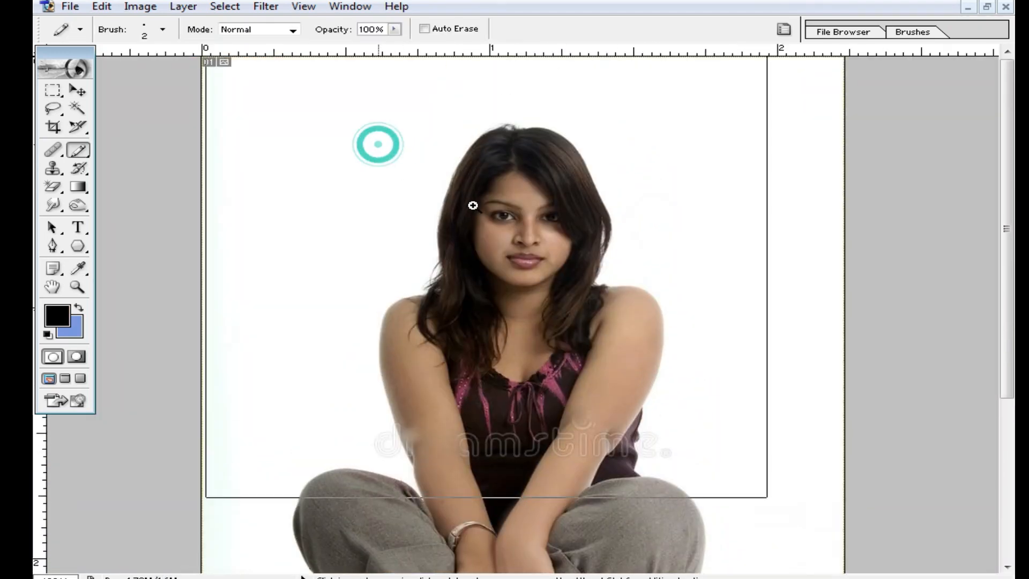
left_click(471, 204)
mouse_move(338, 215)
left_mouse_down()
mouse_move(246, 274)
mouse_move(464, 284)
mouse_move(458, 218)
mouse_move(542, 235)
left_mouse_up()
left_click_drag(333, 338, 691, 236)
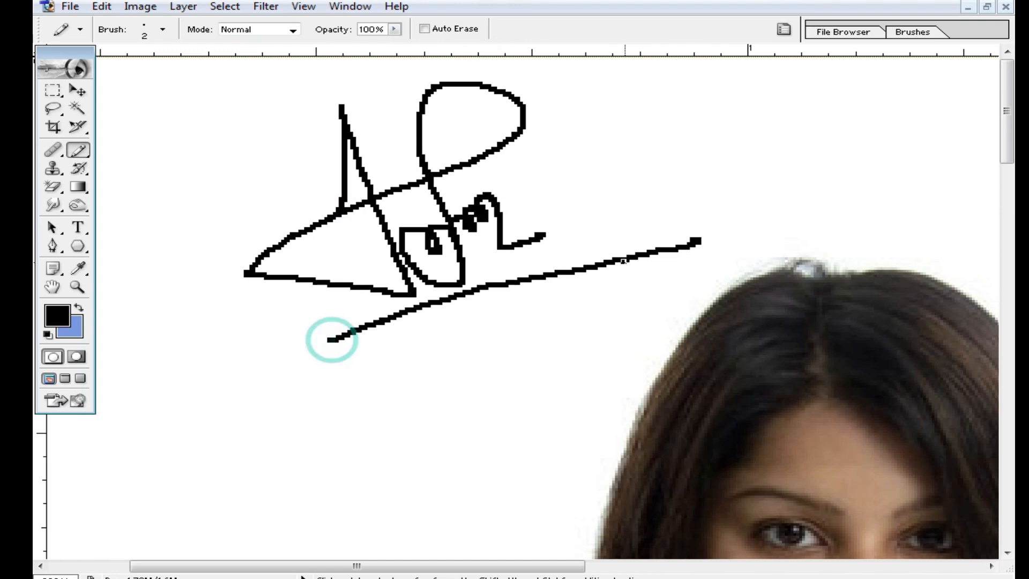
Undo the slanted underline and the pencil signature.
left_click(565, 275, "alt")
key("ctrl+z")
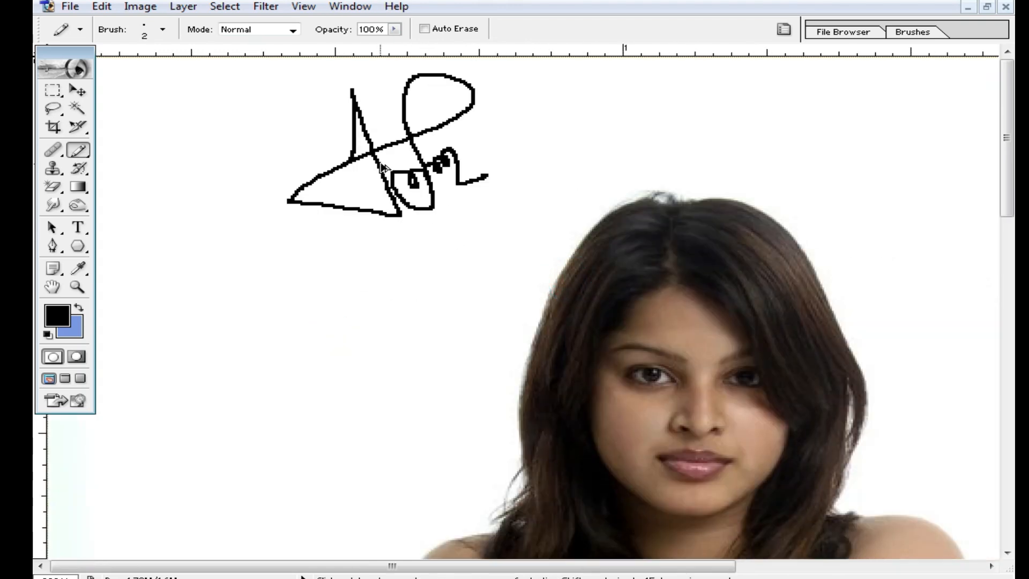
key("ctrl+alt+z")
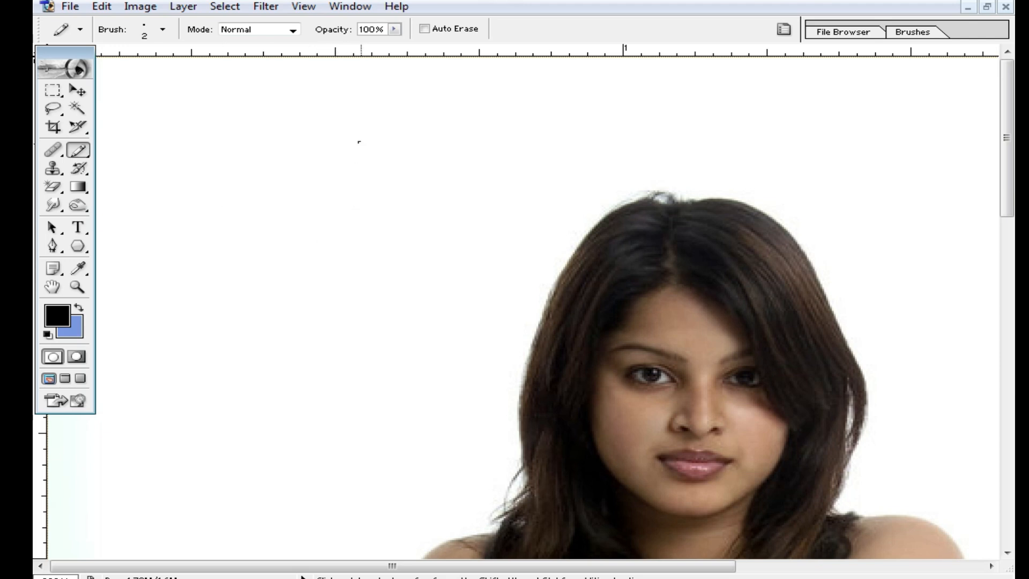
Handwrite a line of Bengali lettering in black pencil across the white background above the woman's head.
left_click_drag(290, 203, 344, 194)
mouse_move(349, 256)
left_mouse_down()
mouse_move(374, 268)
mouse_move(413, 263)
left_mouse_up()
mouse_move(344, 193)
left_mouse_down()
mouse_move(389, 183)
mouse_move(393, 198)
mouse_move(412, 189)
mouse_move(403, 236)
mouse_move(353, 208)
mouse_move(379, 187)
mouse_move(378, 136)
mouse_move(447, 223)
mouse_move(447, 264)
mouse_move(455, 179)
mouse_move(421, 247)
left_mouse_up()
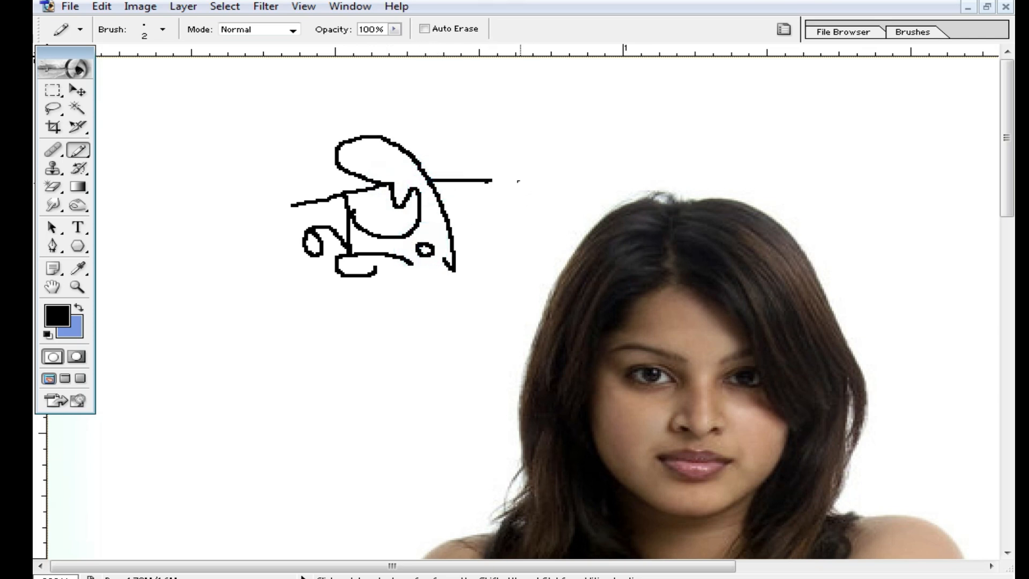
mouse_move(513, 162)
left_mouse_down()
mouse_move(501, 201)
mouse_move(542, 258)
mouse_move(507, 241)
left_mouse_up()
left_click_drag(553, 156, 567, 201)
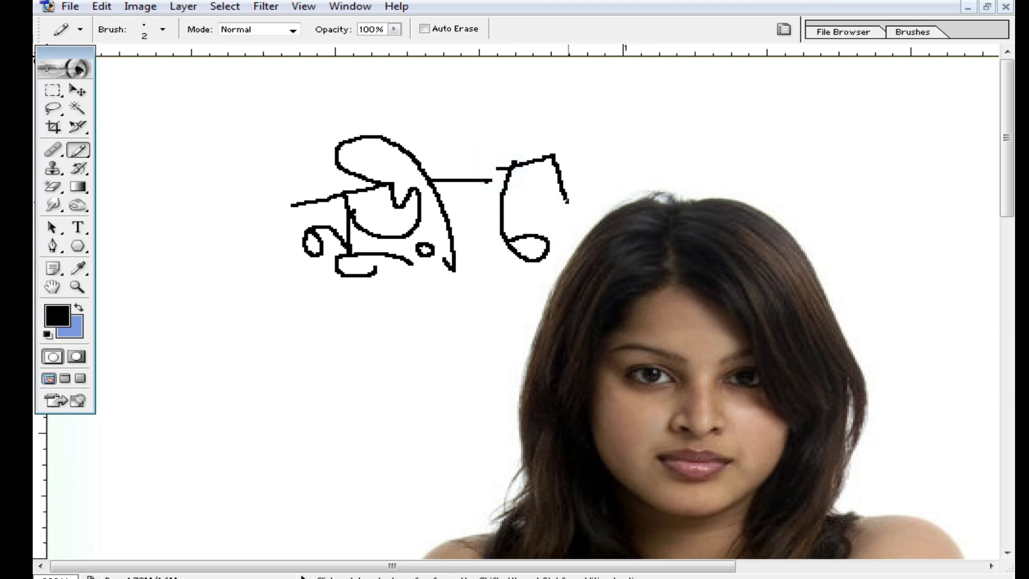
left_click_drag(553, 156, 525, 149)
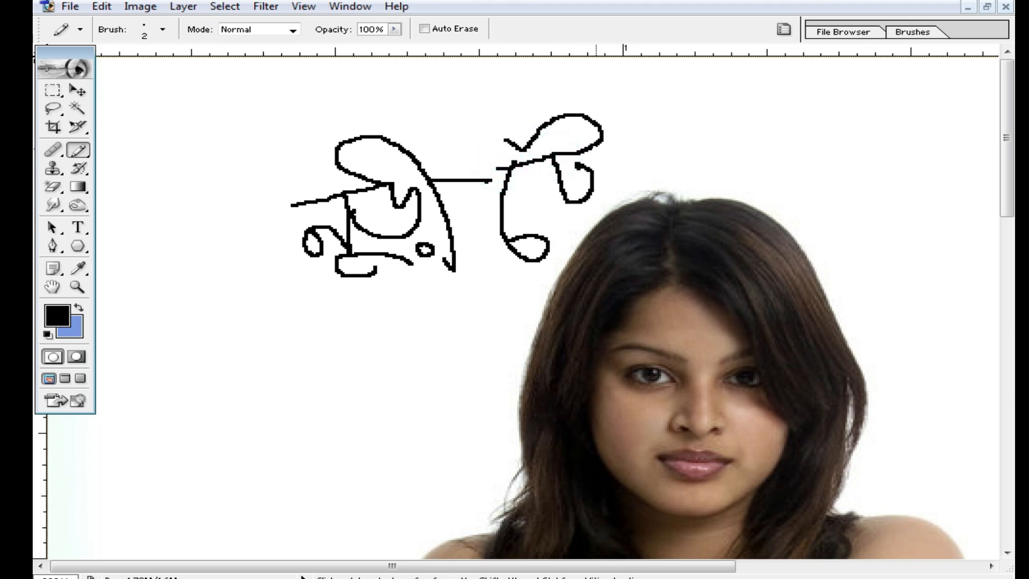
mouse_move(595, 147)
left_mouse_down()
mouse_move(639, 158)
mouse_move(666, 138)
mouse_move(867, 250)
left_mouse_up()
mouse_move(852, 172)
left_mouse_down()
mouse_move(884, 167)
mouse_move(909, 183)
left_mouse_up()
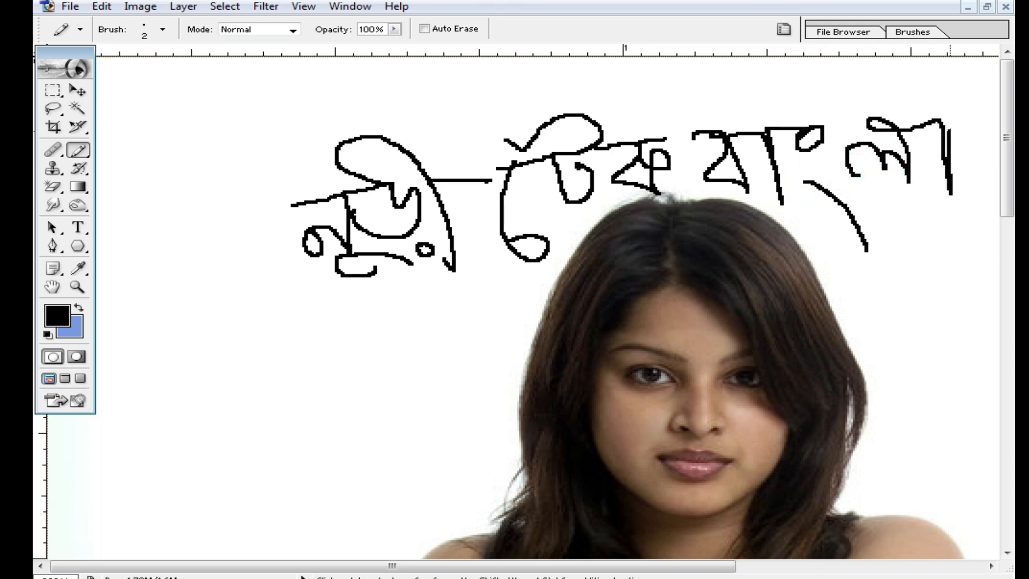
Step back through the history until all the handwritten Bengali lettering is removed.
key("ctrl+0")
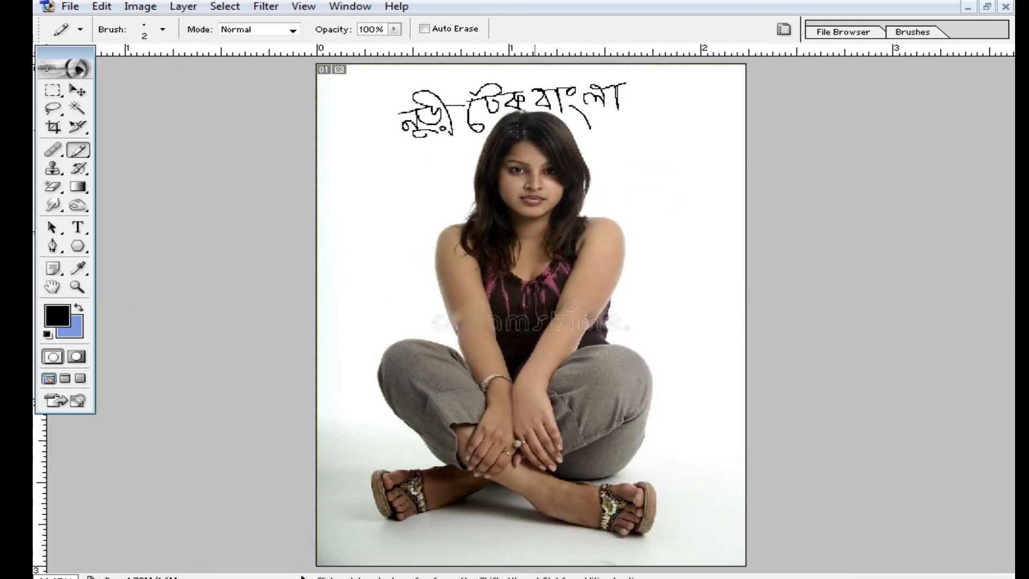
left_click(477, 157, "ctrl")
key("ctrl+z")
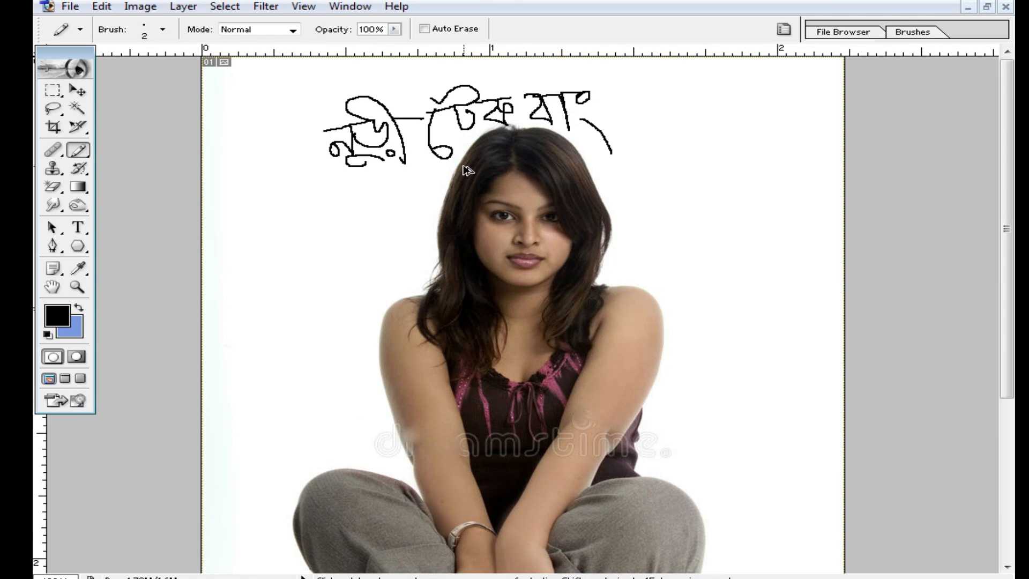
key("ctrl+alt+z")
key("ctrl+alt+z")
key("ctrl+alt+z")
key("ctrl+alt+z")
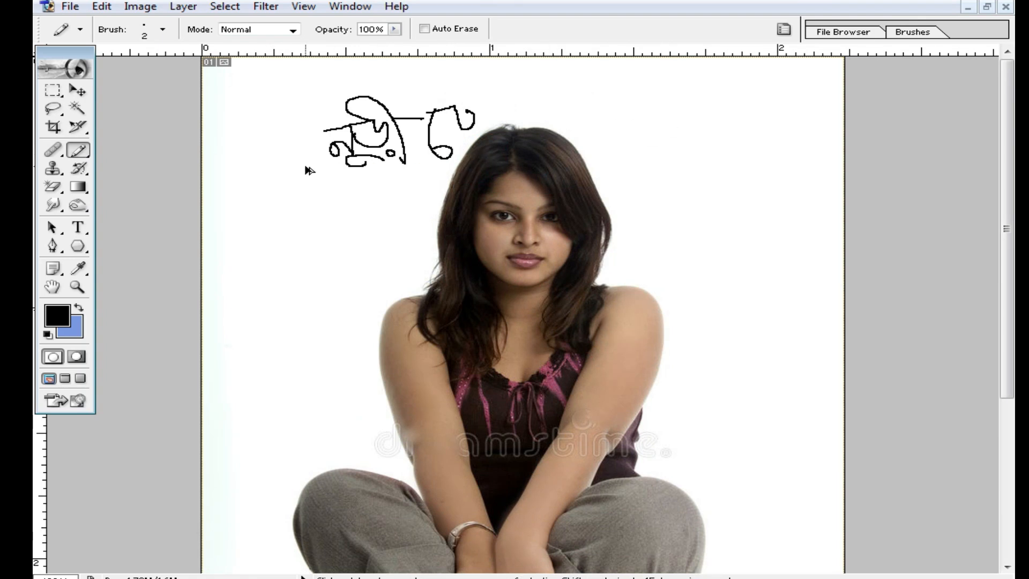
key("ctrl+alt+z")
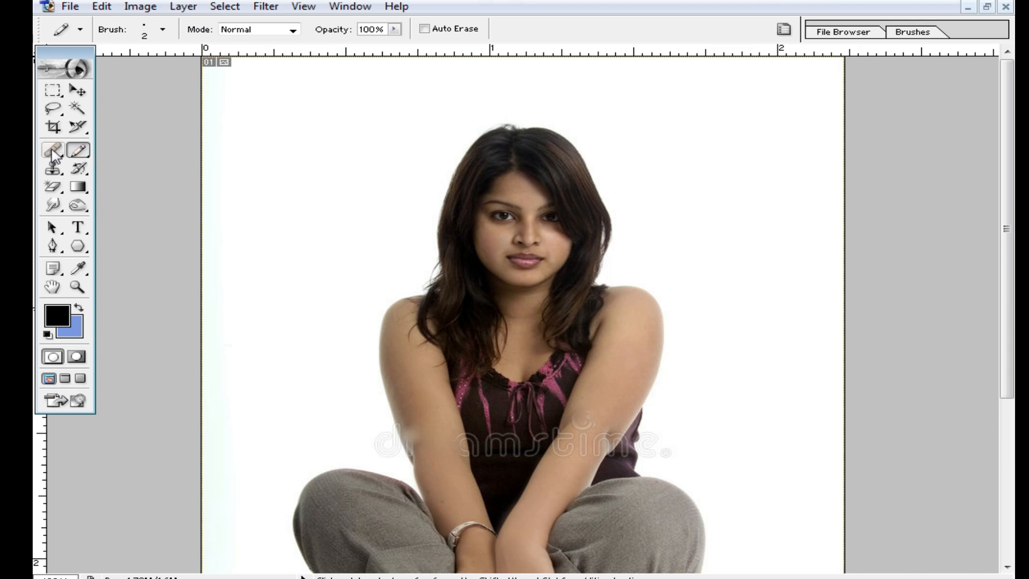
Switch from the Pencil back to the Brush tool, and select the Clone Stamp tool.
left_click(79, 151)
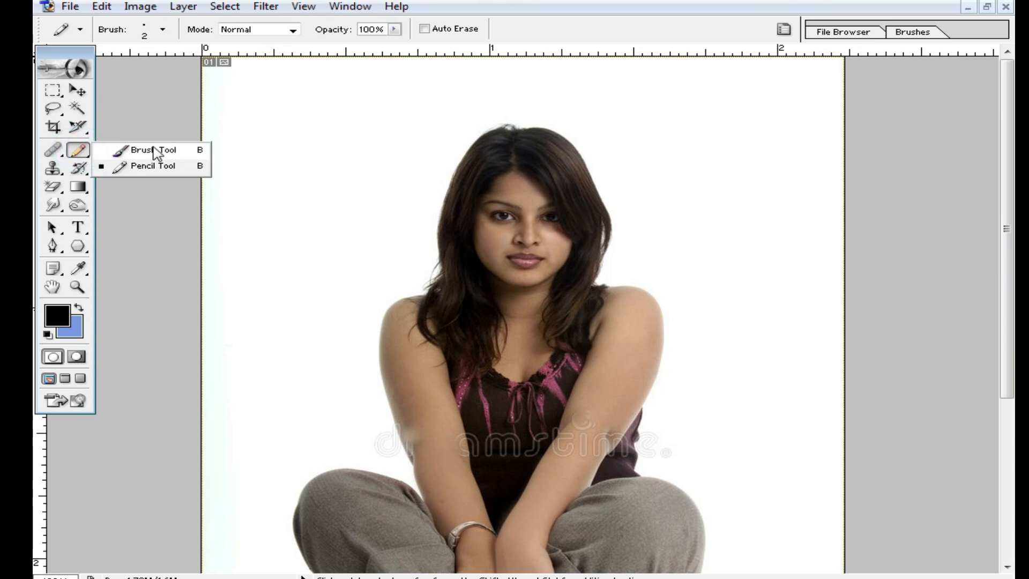
left_click(152, 150)
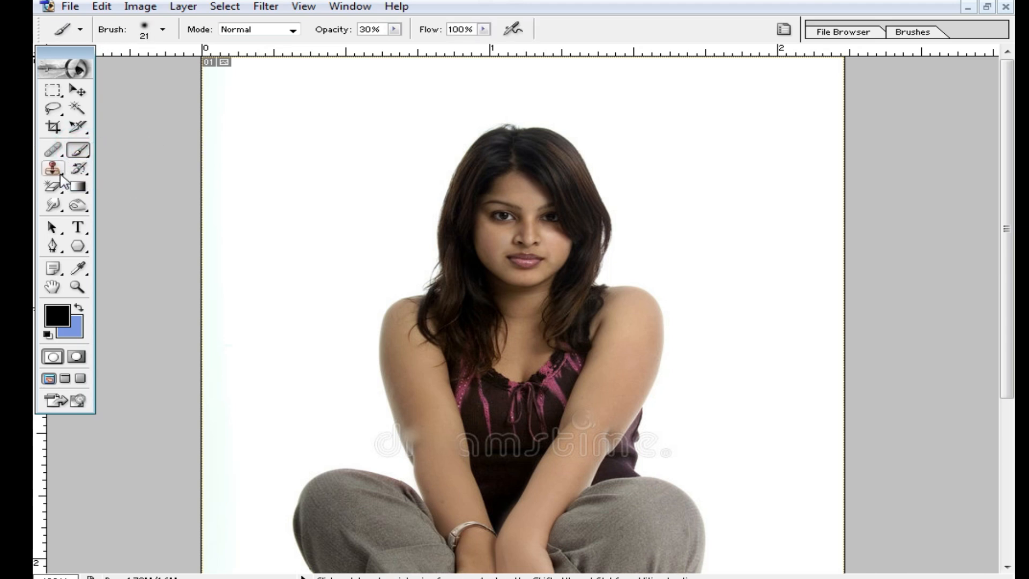
left_click(368, 259)
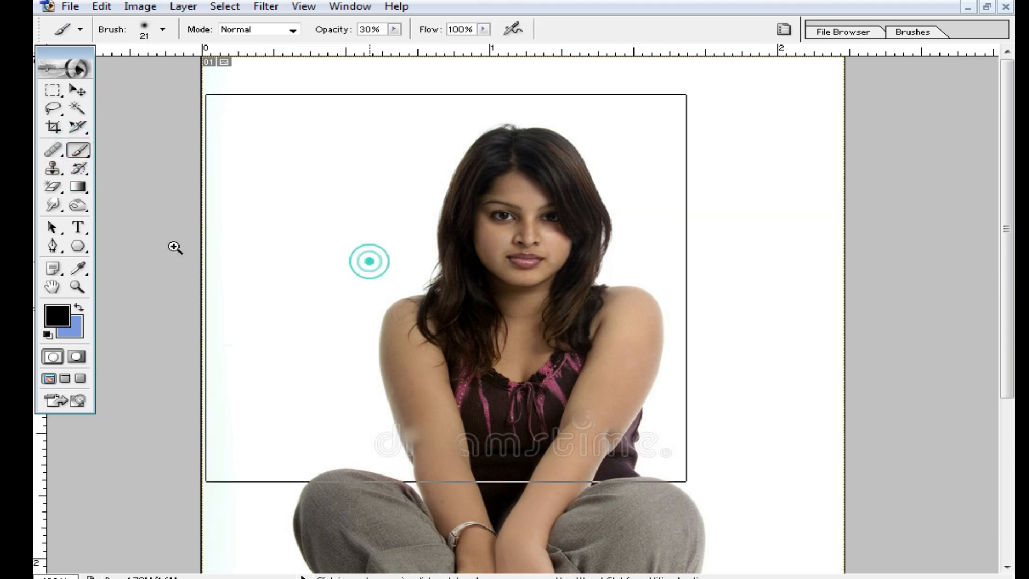
left_click(48, 171)
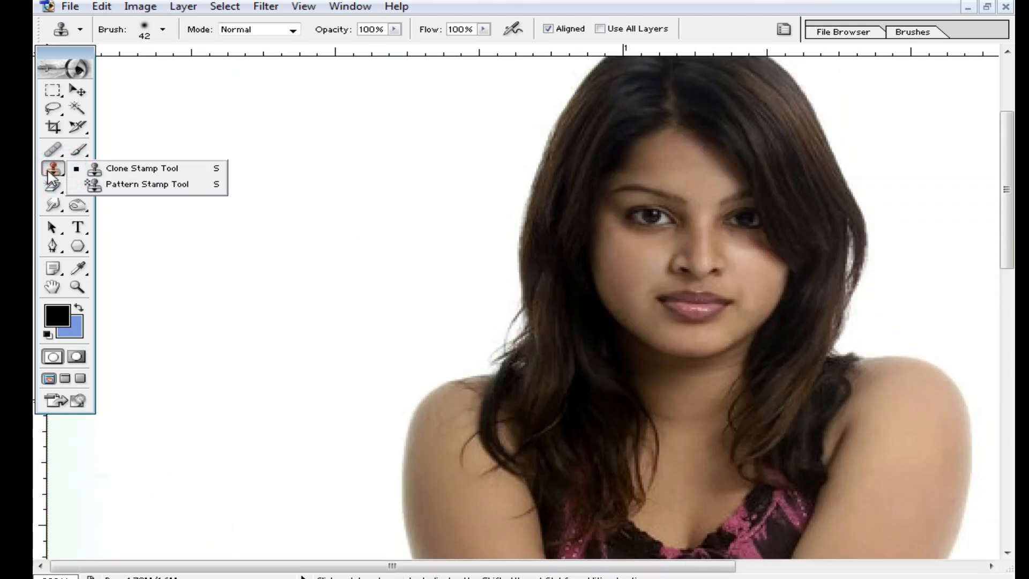
left_click(160, 167)
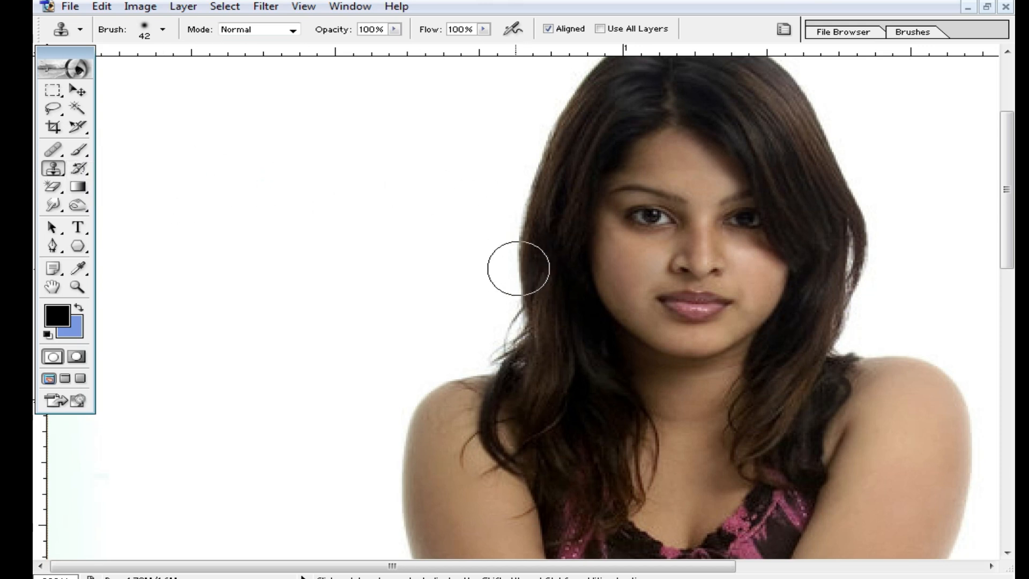
Reduce the Clone Stamp brush to 18 px for retouching the watermark on the forearm.
left_click_drag(682, 375, 618, 226)
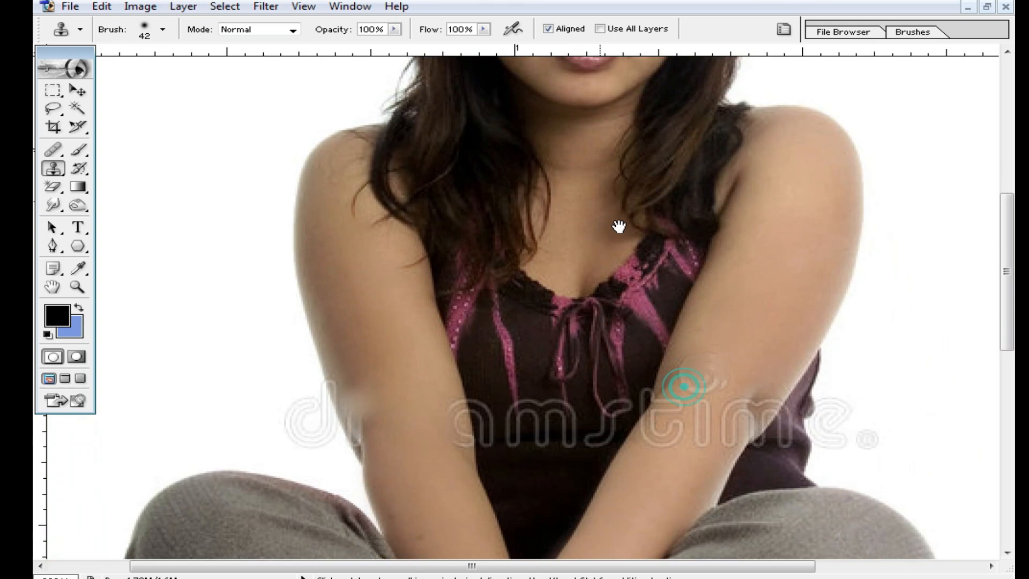
scroll(619, 226, "down", 3)
left_click(586, 295, "ctrl")
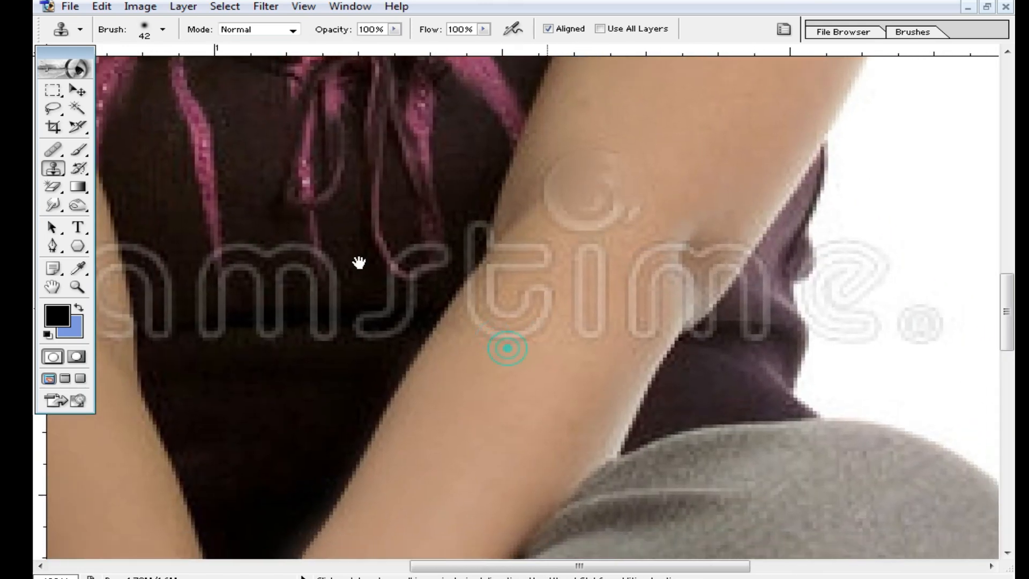
right_click(572, 353)
mouse_move(616, 385)
left_mouse_down()
mouse_move(597, 385)
mouse_move(630, 412)
left_mouse_up()
left_click(507, 374)
right_click(598, 382)
left_click(539, 334)
Clone nearby skin over the watermark letters "i" and "t" on the forearm, resampling the source as needed.
mouse_move(546, 321)
left_mouse_down()
mouse_move(500, 372)
mouse_move(586, 282)
mouse_move(589, 326)
mouse_move(619, 251)
left_mouse_up()
left_click(527, 383, "alt")
left_click(528, 396, "alt")
left_click(506, 402, "alt")
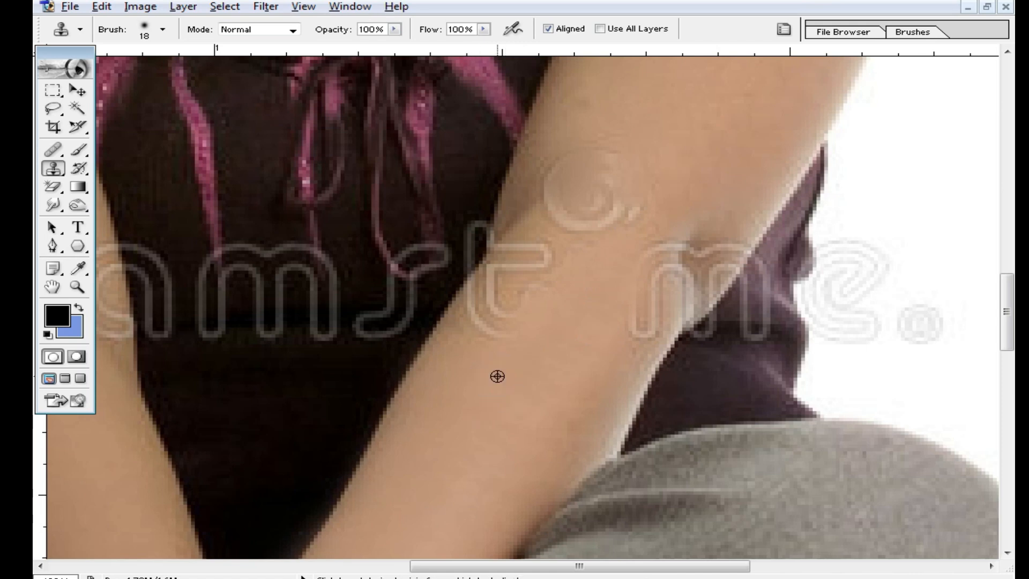
left_click(497, 376, "alt")
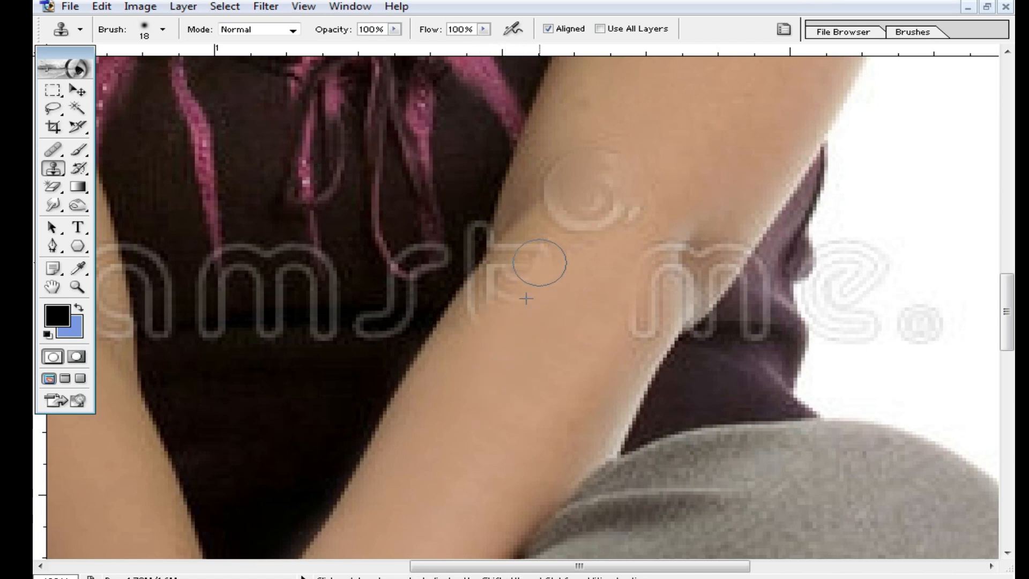
left_click_drag(533, 282, 477, 327)
left_click(487, 372, "alt")
Clone sampled skin over the watermark's "m" and swirl near the elbow, and clean up the forearm's inner edge.
mouse_move(553, 259)
left_mouse_down()
mouse_move(621, 217)
mouse_move(606, 258)
mouse_move(653, 234)
mouse_move(682, 236)
mouse_move(684, 265)
left_mouse_up()
left_click(616, 307, "alt")
scroll(574, 287, "up", 1)
left_click(568, 287, "alt")
mouse_move(564, 230)
left_mouse_down()
mouse_move(546, 224)
mouse_move(630, 182)
left_mouse_up()
left_click(571, 264, "alt")
left_click(524, 321, "alt")
mouse_move(533, 289)
left_mouse_down()
mouse_move(505, 328)
mouse_move(526, 320)
mouse_move(498, 331)
left_mouse_up()
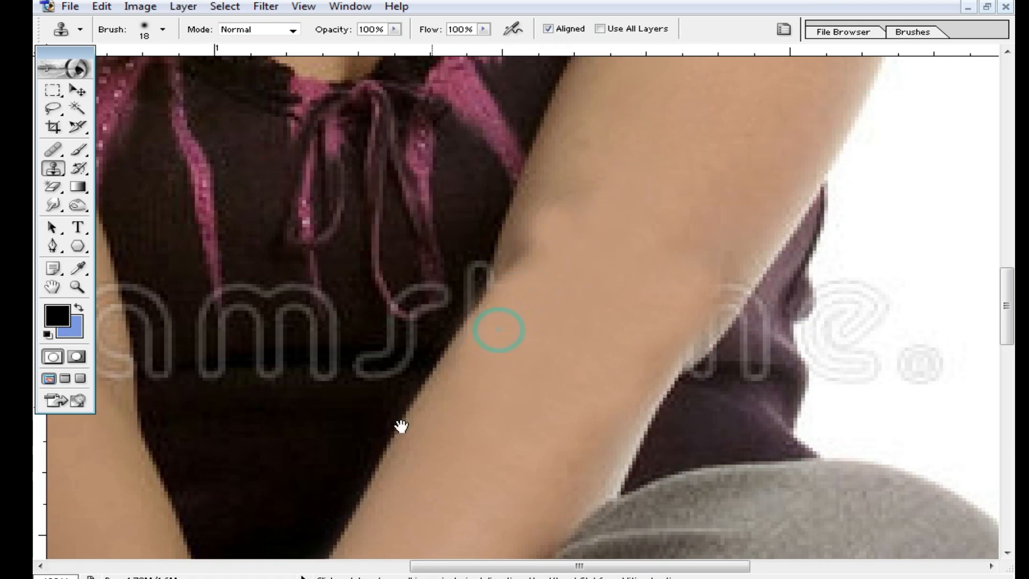
Clone dark fabric over the watermark's "a" and "m" on the top, and retouch the adjoining arm with sampled skin.
left_click_drag(399, 425, 515, 351)
left_click(404, 381, "alt")
mouse_move(445, 244)
left_mouse_down()
mouse_move(432, 317)
mouse_move(397, 207)
mouse_move(399, 299)
mouse_move(340, 288)
mouse_move(262, 205)
left_mouse_up()
left_click(429, 375, "alt")
left_click(395, 377, "alt")
left_click(345, 353, "alt")
left_click_drag(271, 245, 257, 231)
mouse_move(195, 218)
left_mouse_down()
mouse_move(225, 252)
mouse_move(214, 284)
mouse_move(187, 202)
left_mouse_up()
left_click(212, 276, "alt")
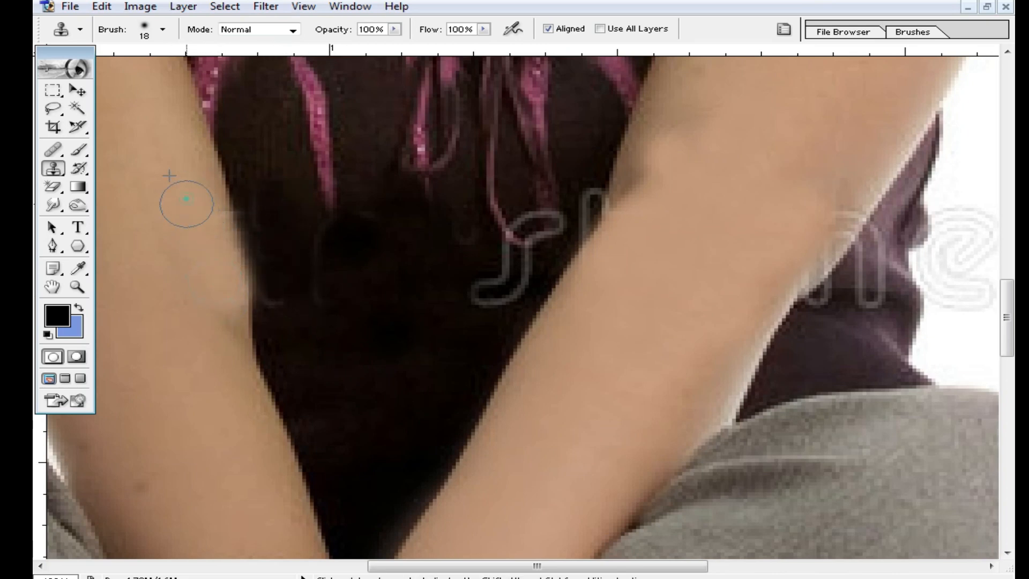
Clone sampled dark fabric over the watermark's "s" on the top beside the forearm.
left_click_drag(435, 330, 404, 383)
left_click(404, 384, "alt")
mouse_move(458, 281)
left_mouse_down()
mouse_move(468, 330)
mouse_move(525, 239)
left_mouse_up()
Clone away the watermark's "n", "e" and registered mark beside the elbow, using fabric and white background samples.
left_click_drag(783, 305, 509, 300)
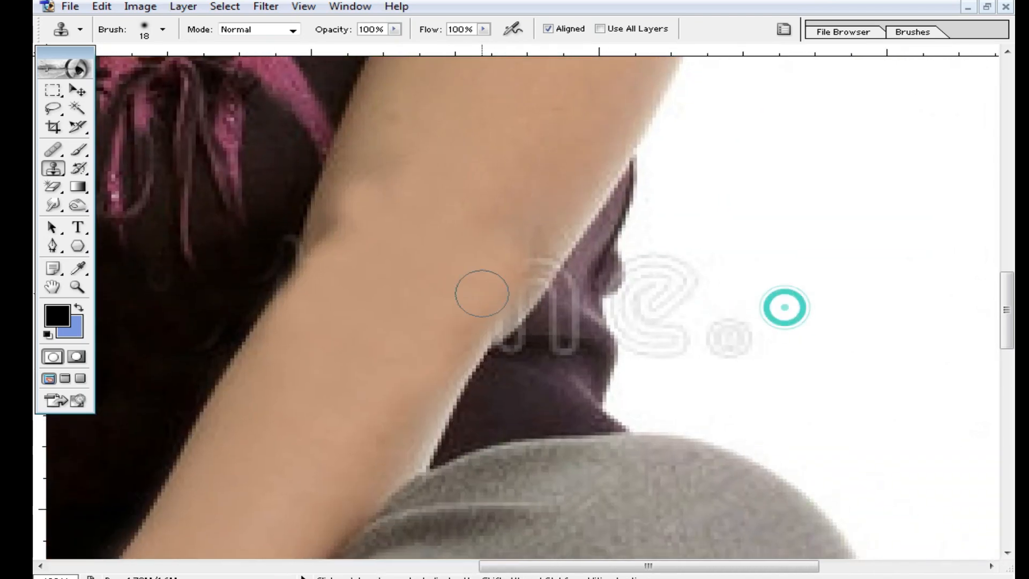
mouse_move(536, 239)
left_mouse_down()
mouse_move(501, 294)
mouse_move(567, 300)
left_mouse_up()
left_click(529, 369, "alt")
left_click(700, 236, "alt")
mouse_move(622, 319)
left_mouse_down()
mouse_move(645, 278)
mouse_move(638, 343)
mouse_move(728, 337)
mouse_move(712, 337)
left_mouse_up()
left_click(744, 232, "alt")
left_click(664, 259)
Clone the watermark remains off the outer edge of the other arm, near its elbow.
left_click(509, 321, "ctrl+alt")
left_click(469, 328, "ctrl+alt")
scroll(349, 352, "left", 3)
left_click(301, 345, "ctrl")
left_click(377, 279, "alt")
left_click(416, 248, "alt")
mouse_move(428, 296)
left_mouse_down()
mouse_move(416, 298)
mouse_move(412, 345)
left_mouse_up()
mouse_move(471, 225)
left_mouse_down()
mouse_move(475, 268)
mouse_move(462, 260)
mouse_move(485, 312)
mouse_move(471, 280)
left_mouse_up()
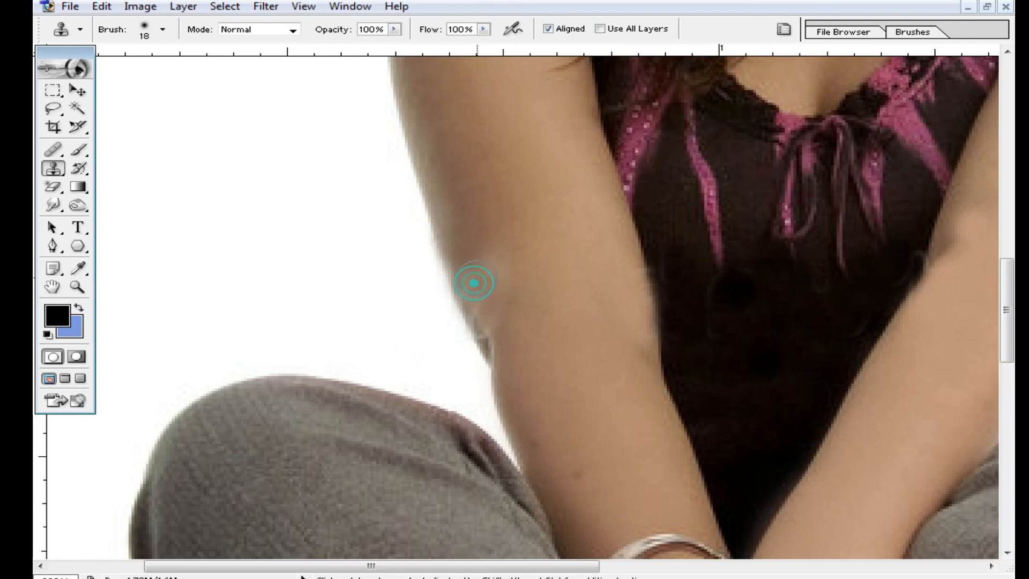
Smooth the dark smudge at the inner elbow crease with skin cloned from the upper arm.
left_click(616, 255, "ctrl+alt")
left_click(621, 259, "ctrl+alt")
left_click(572, 371, "ctrl")
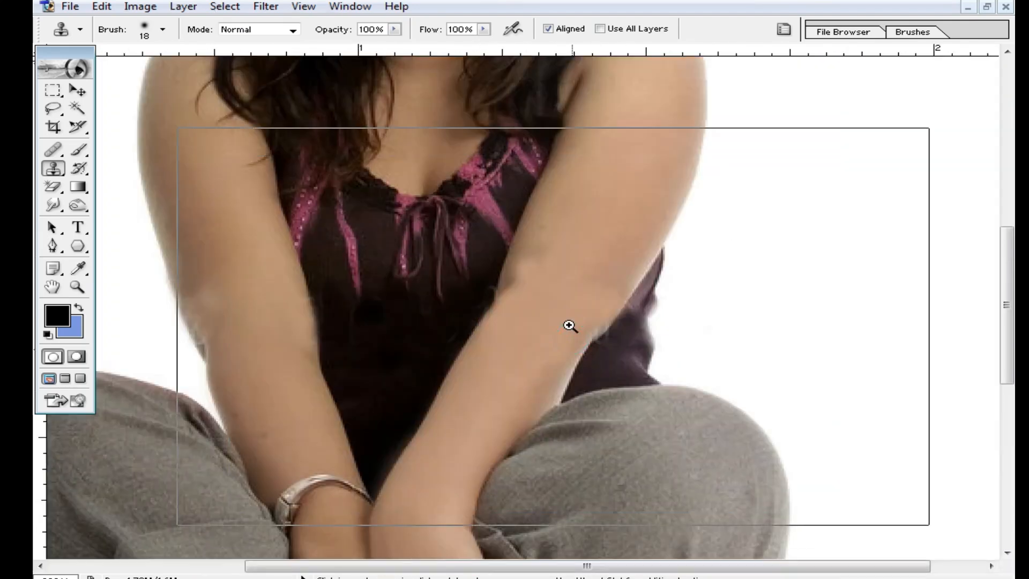
left_click(477, 294, "ctrl")
left_click(493, 188, "alt")
left_click(417, 189)
left_click_drag(377, 237, 424, 160)
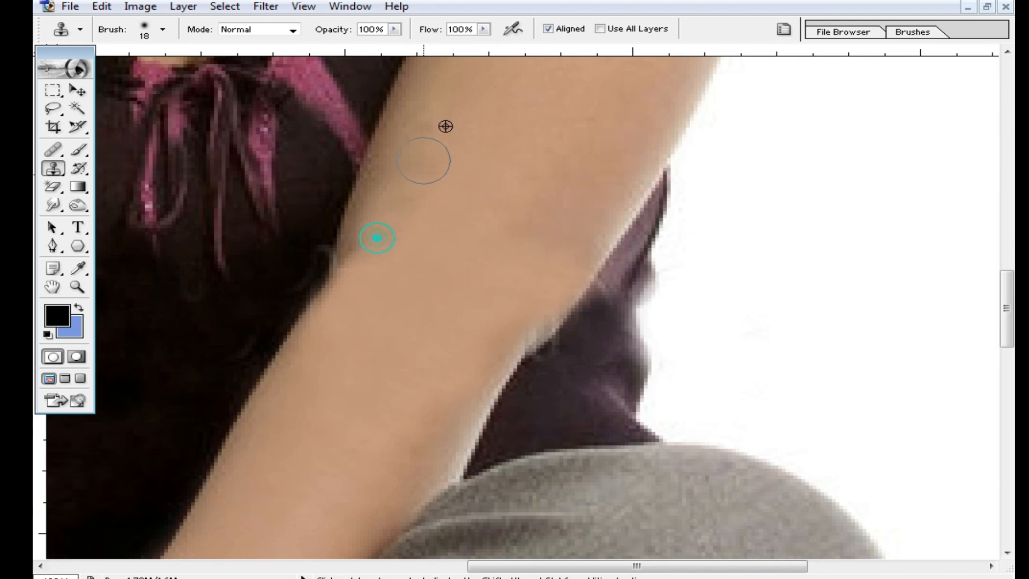
left_click(375, 242)
left_click(411, 268, "alt")
Switch to the Pattern Stamp tool and try a stroke of the black-and-white chevron pattern across the arm, undoing it.
left_click_drag(51, 171, 154, 187)
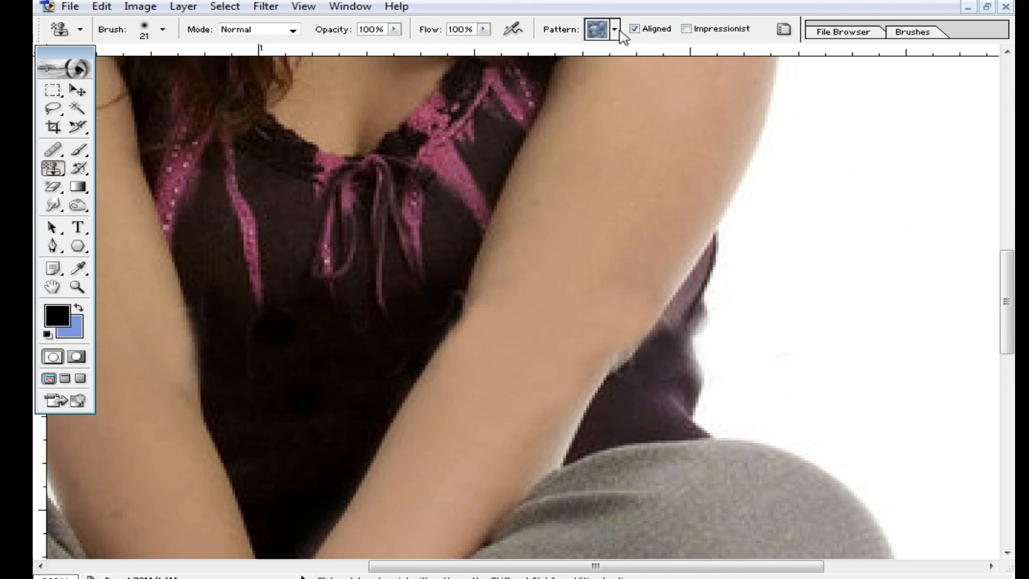
left_click(615, 30)
left_click(634, 99)
left_click_drag(459, 218, 918, 220)
key("ctrl+z")
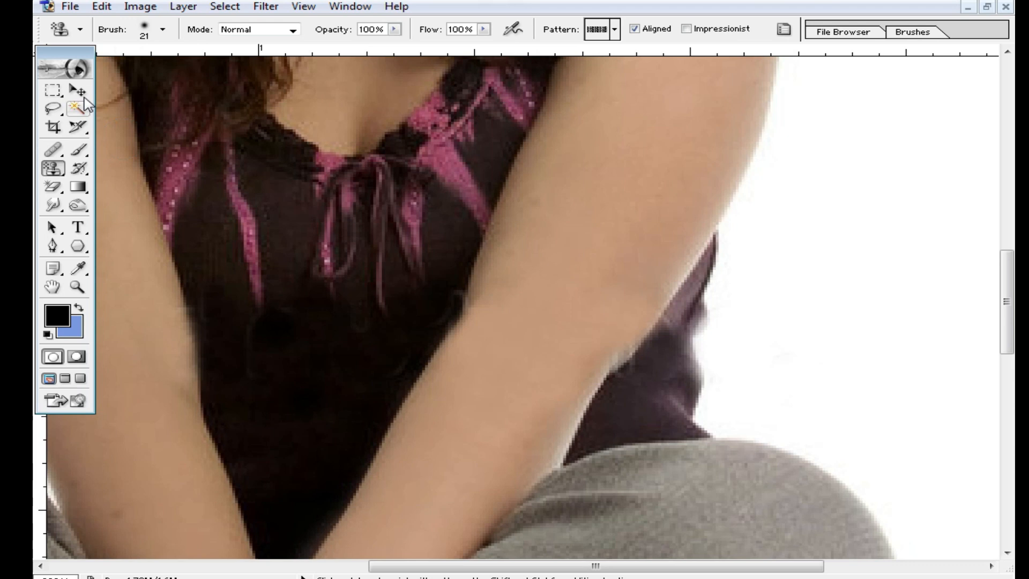
Select a narrow rectangular strip across the upper arm and fill it with the blue bubble pattern using the Pattern Stamp.
left_click(52, 92)
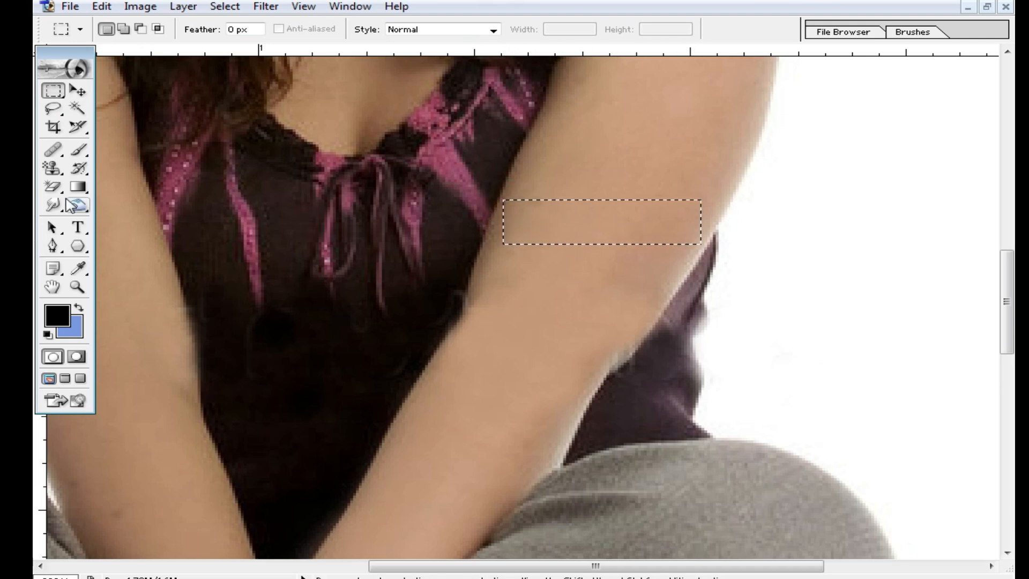
left_click(52, 169)
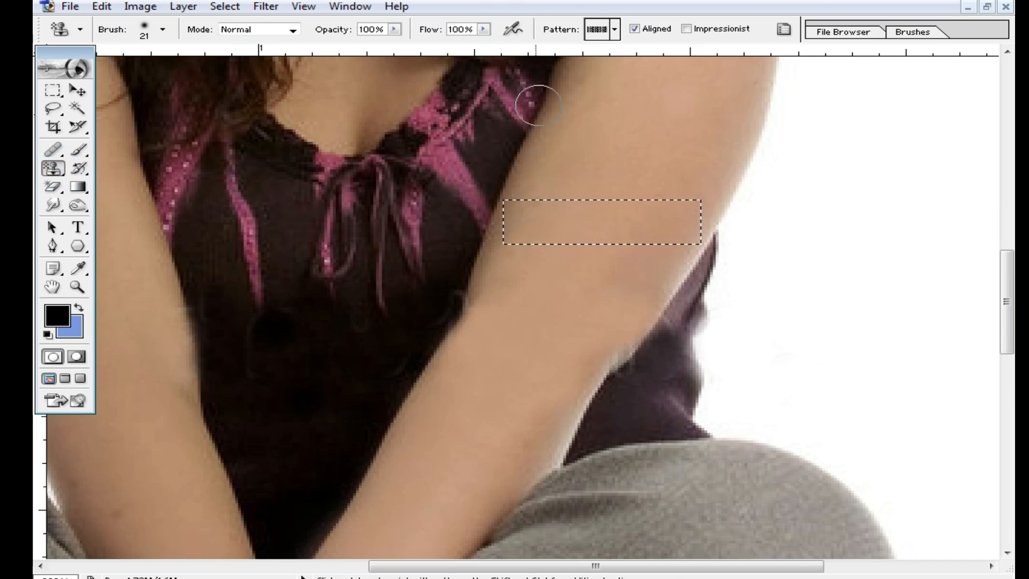
left_click(604, 34)
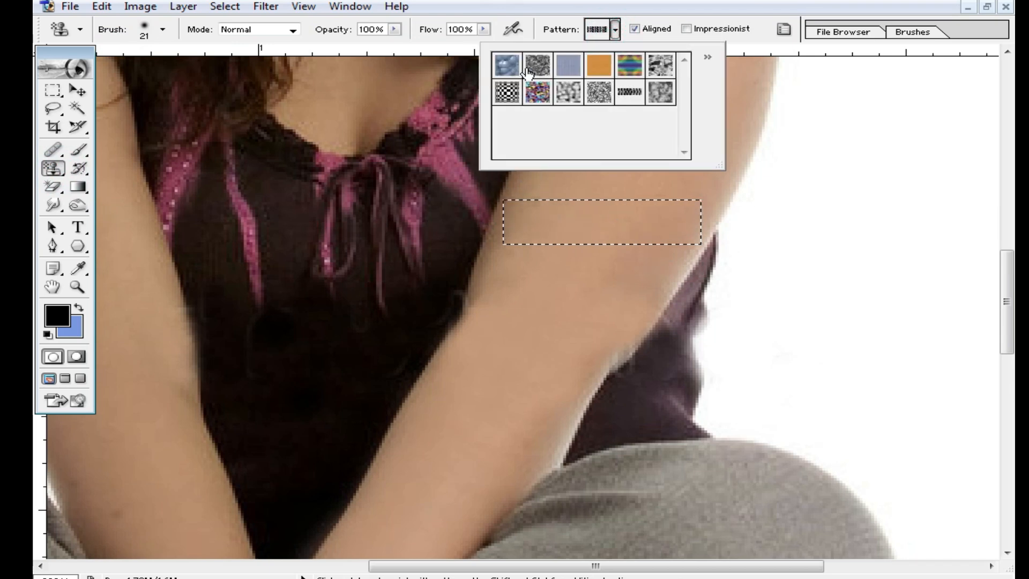
left_click(505, 64)
left_click_drag(513, 202, 594, 199)
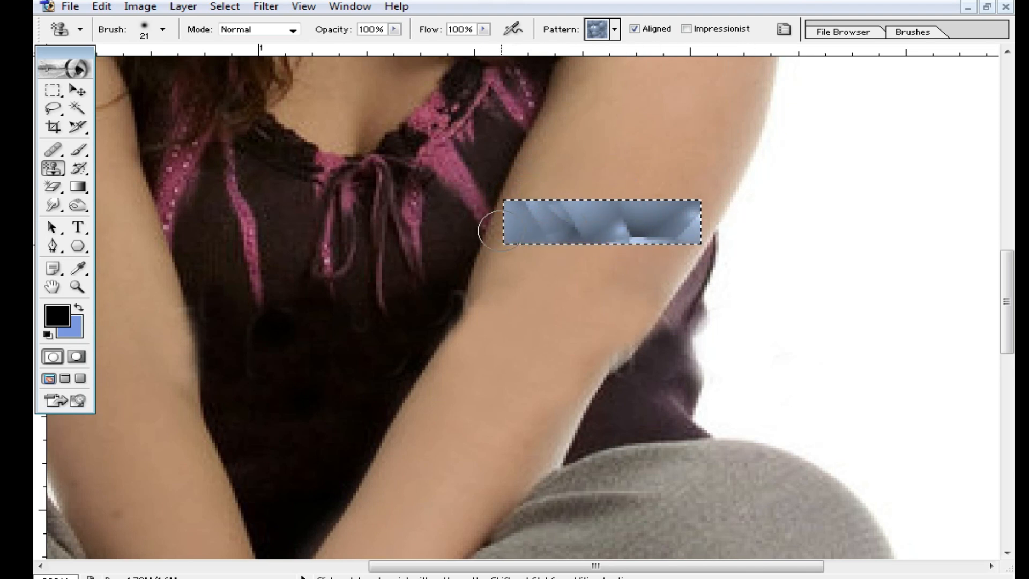
Repaint the selected arm strip with the grey mottled, blue woven and orange wood-grain patterns in turn.
left_click(615, 31)
left_click(536, 63)
left_click_drag(697, 222, 502, 230)
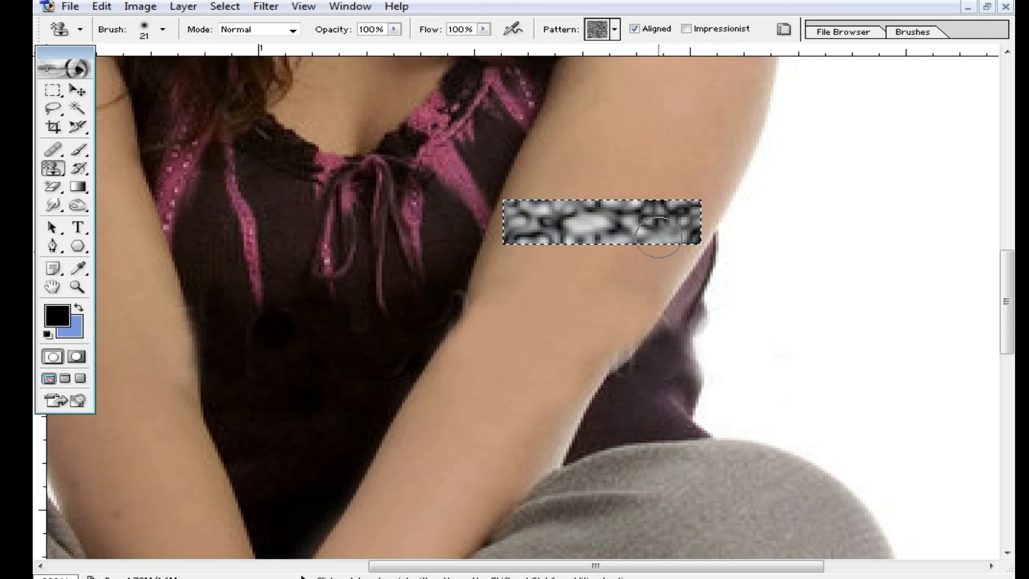
left_click(615, 31)
left_click(577, 68)
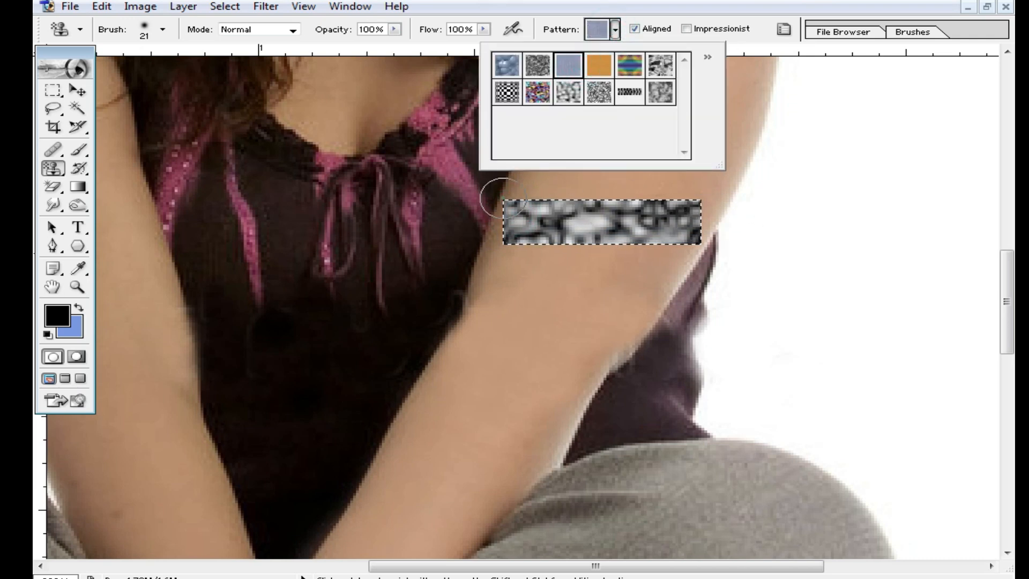
left_click_drag(502, 197, 612, 232)
left_click(615, 31)
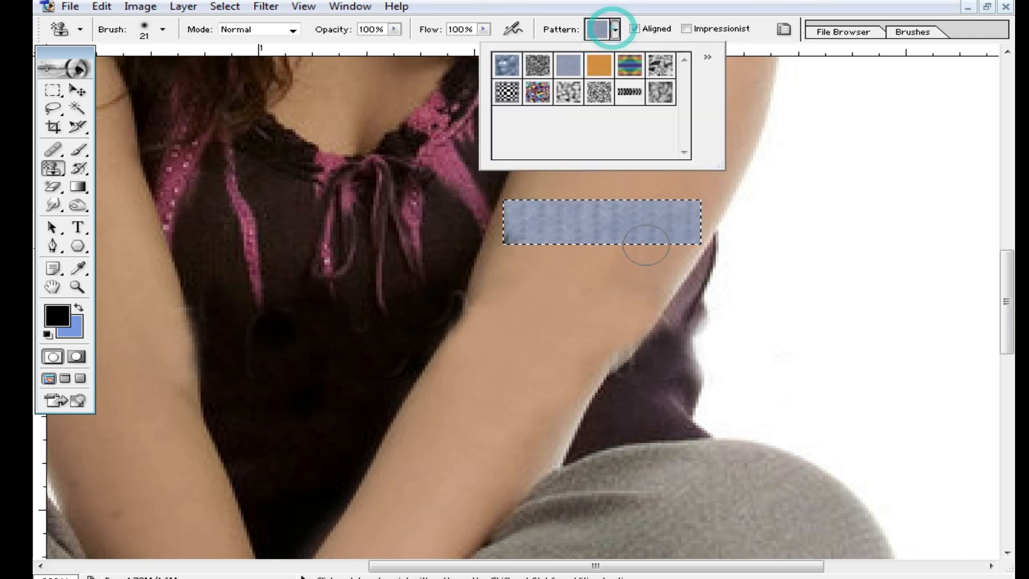
left_click_drag(517, 218, 559, 219)
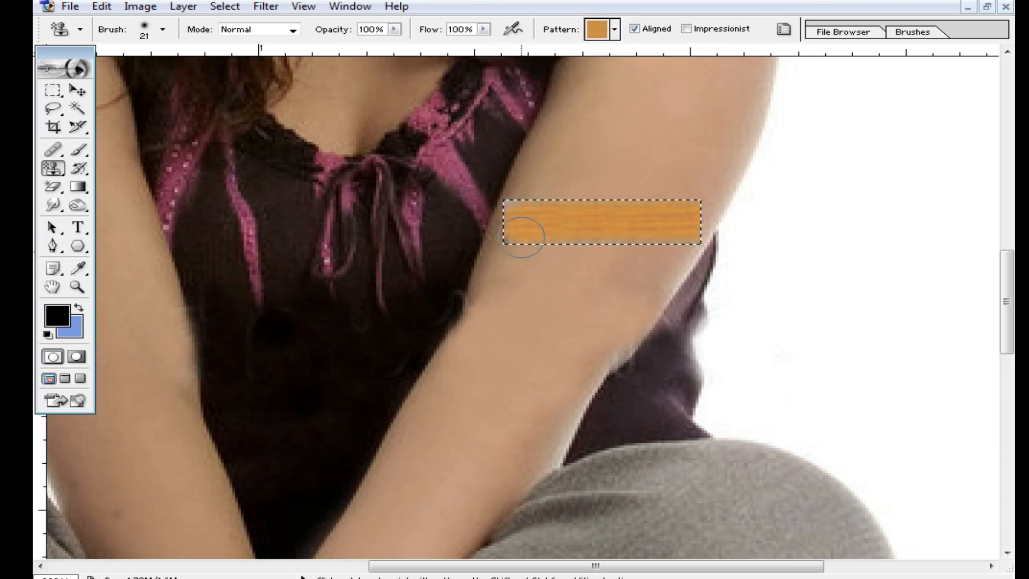
Fill the selected arm strip with the black-and-white chevron pattern.
left_click(614, 31)
left_click(625, 92)
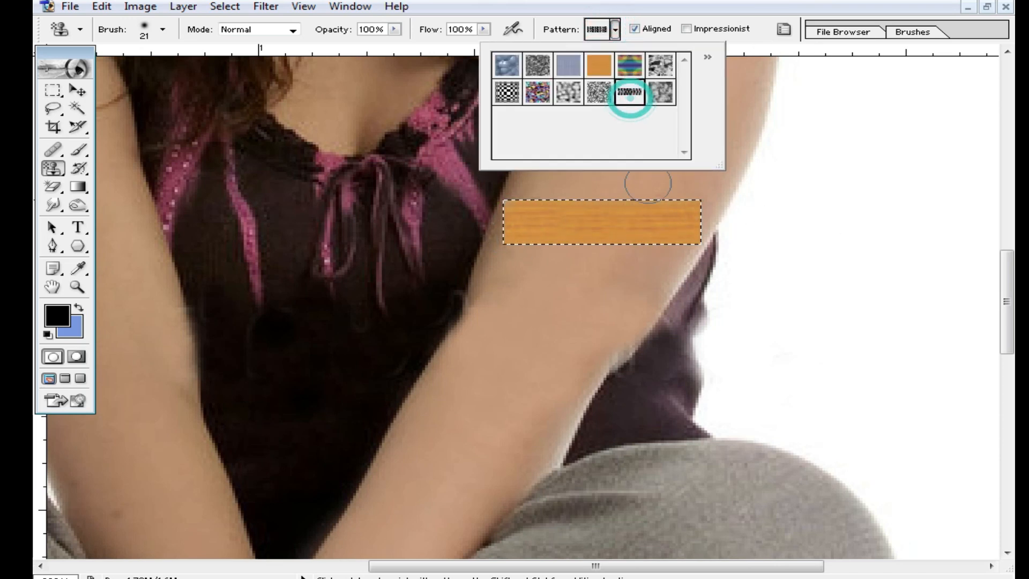
left_click_drag(508, 212, 777, 209)
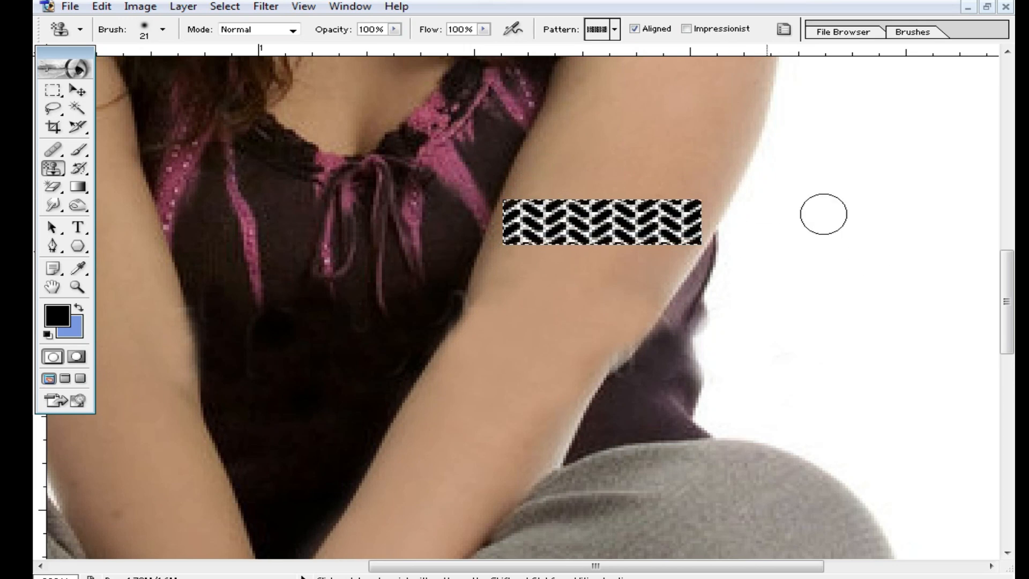
left_click(644, 243, "ctrl+alt")
left_click(677, 274, "alt")
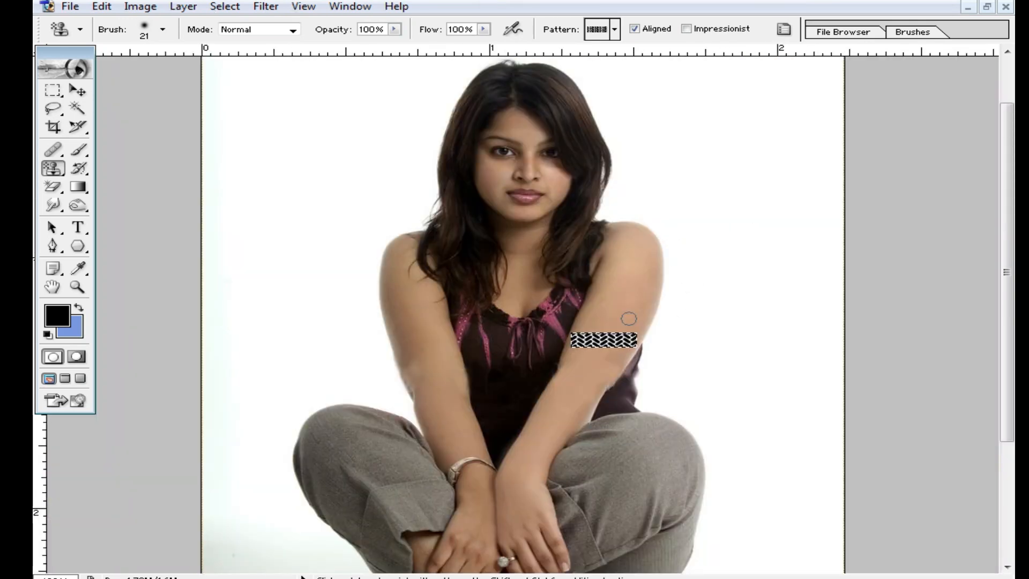
Make a rectangular frame selection on the white background beside the head by subtracting an inner rectangle from a larger one.
left_click(52, 90)
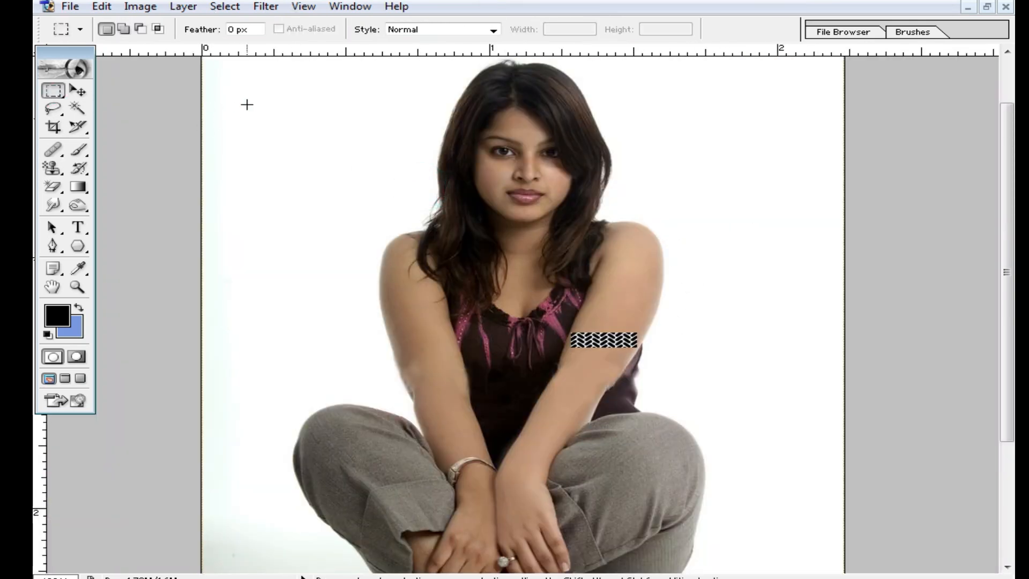
left_click_drag(229, 100, 351, 245)
key("alt")
left_click_drag(248, 117, 335, 230)
Enlarge the Pattern Stamp brush to 72 px, fill the frame selection with the chevron pattern, and deselect it.
left_click(52, 168)
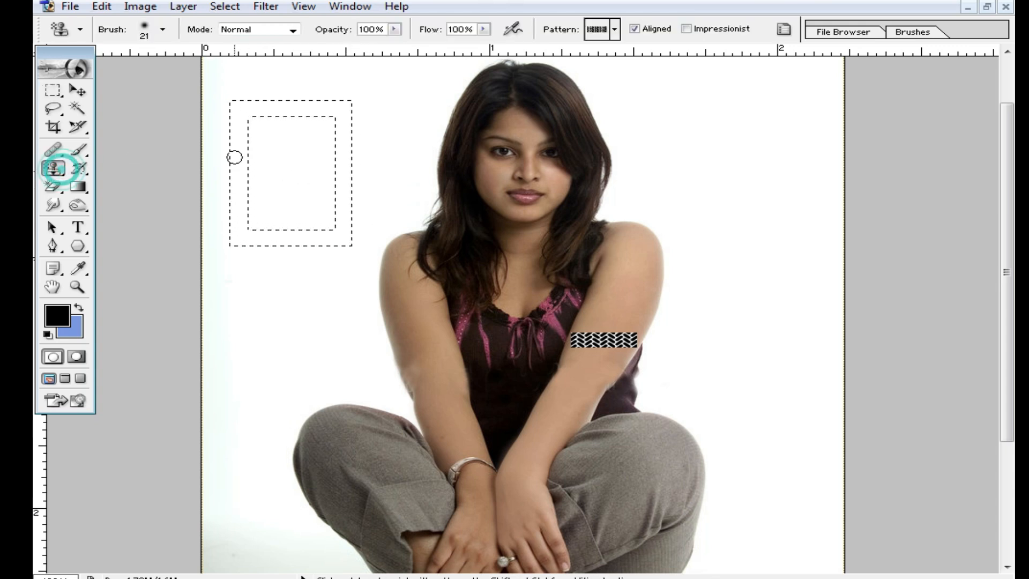
right_click(244, 145)
left_click_drag(325, 177, 335, 175)
mouse_move(232, 105)
left_mouse_down()
mouse_move(242, 270)
mouse_move(409, 231)
mouse_move(279, 236)
mouse_move(316, 96)
mouse_move(233, 92)
mouse_move(275, 117)
mouse_move(266, 246)
left_mouse_up()
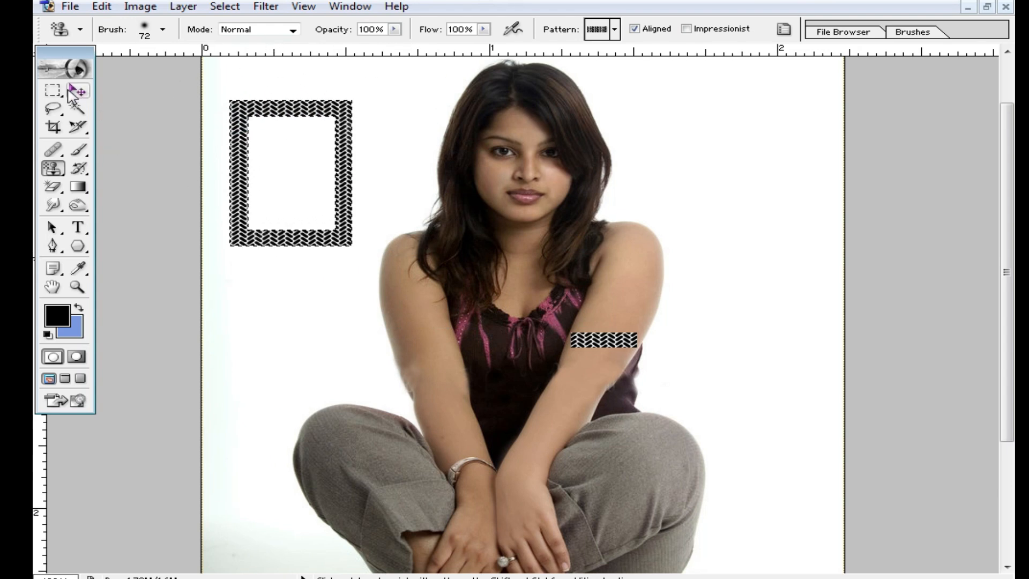
left_click(52, 90)
left_click(423, 82)
left_click(299, 184, "ctrl")
left_click(329, 243, "ctrl")
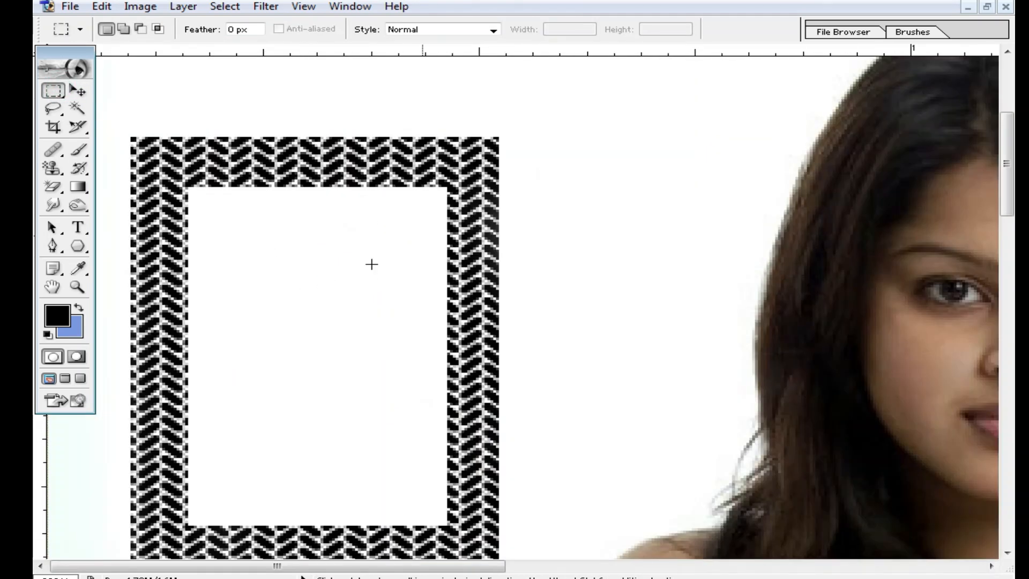
left_click(379, 275, "ctrl+alt")
left_click(282, 310, "ctrl+alt")
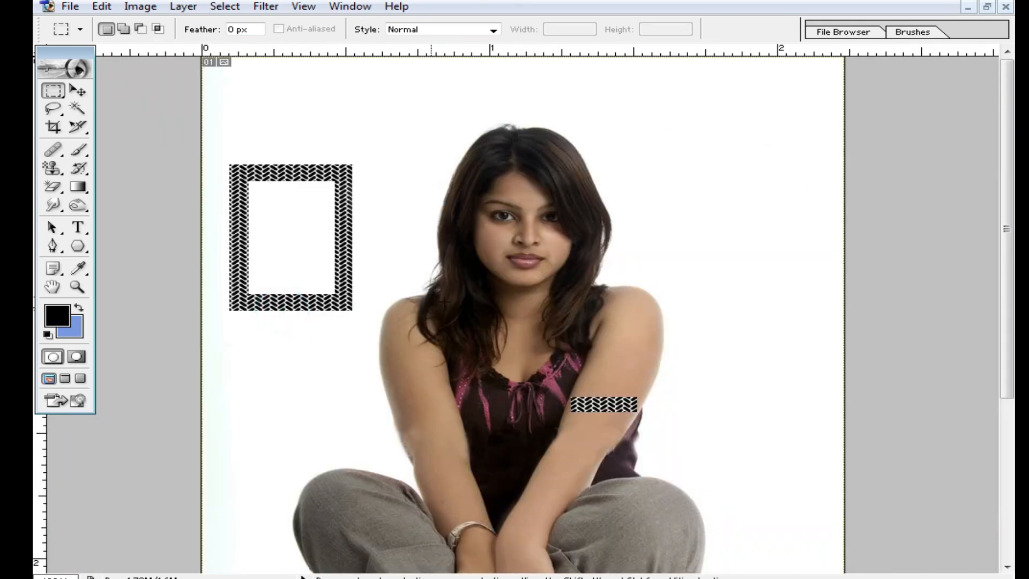
Return to the Pattern Stamp tool and look through the available pattern sets without loading any.
left_click(54, 168)
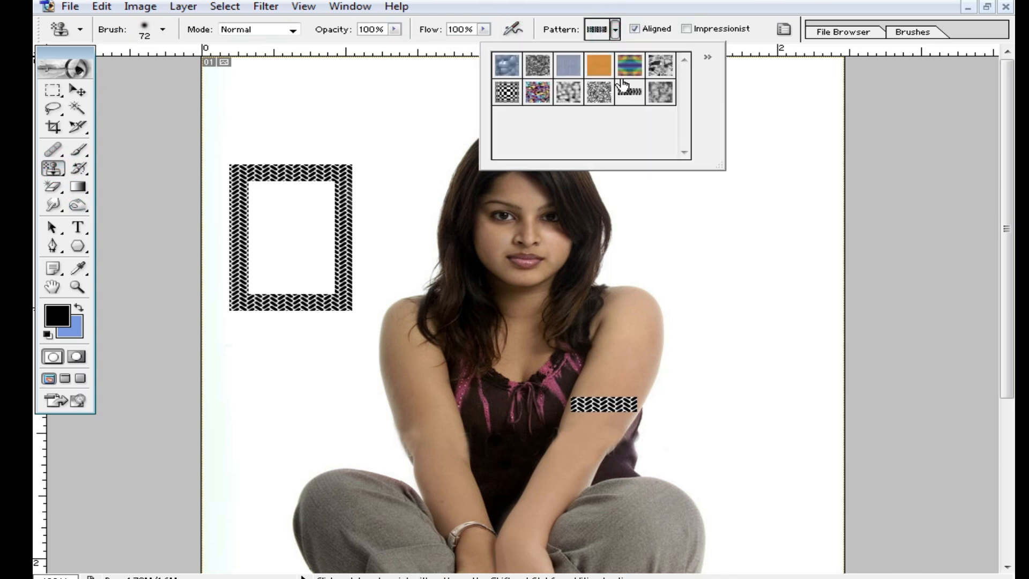
left_click(707, 59)
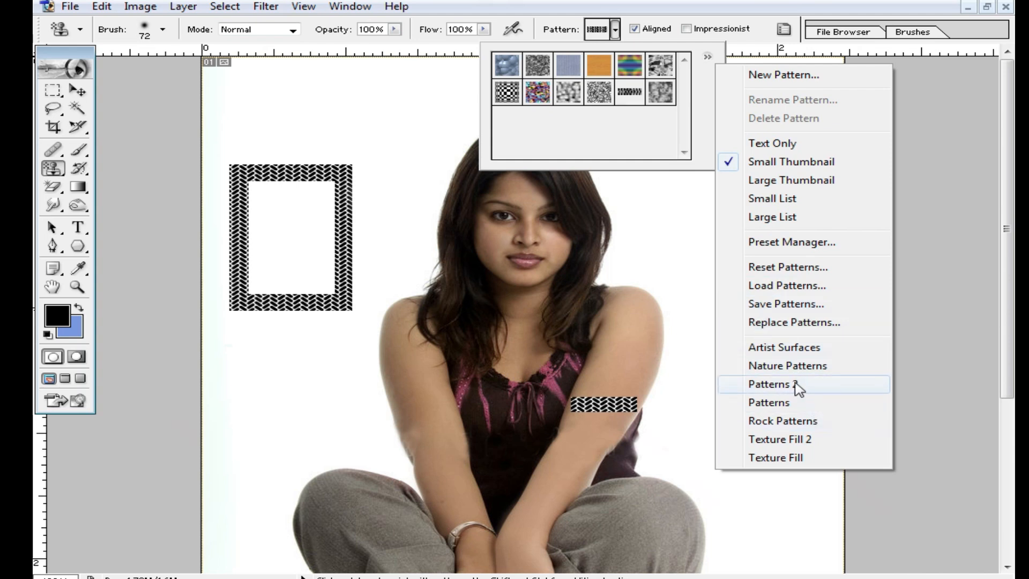
left_click(671, 281)
Paint freehand patches of the chevron and grey cloud-like patterns on the background around the head.
left_click(313, 126)
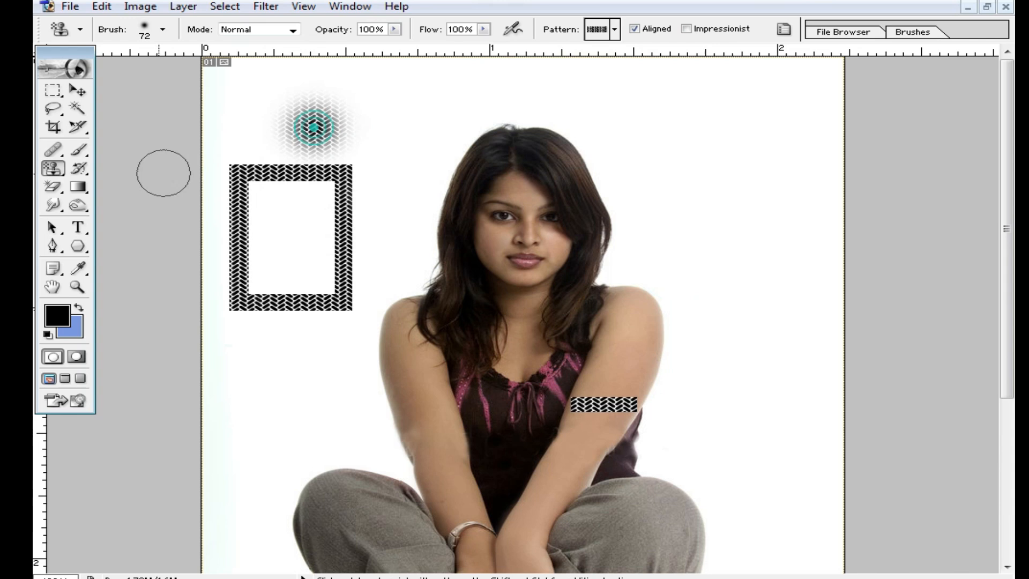
left_click_drag(342, 138, 402, 99)
mouse_move(638, 107)
left_mouse_down()
mouse_move(775, 125)
mouse_move(792, 151)
mouse_move(795, 114)
mouse_move(833, 119)
left_mouse_up()
left_click(615, 30)
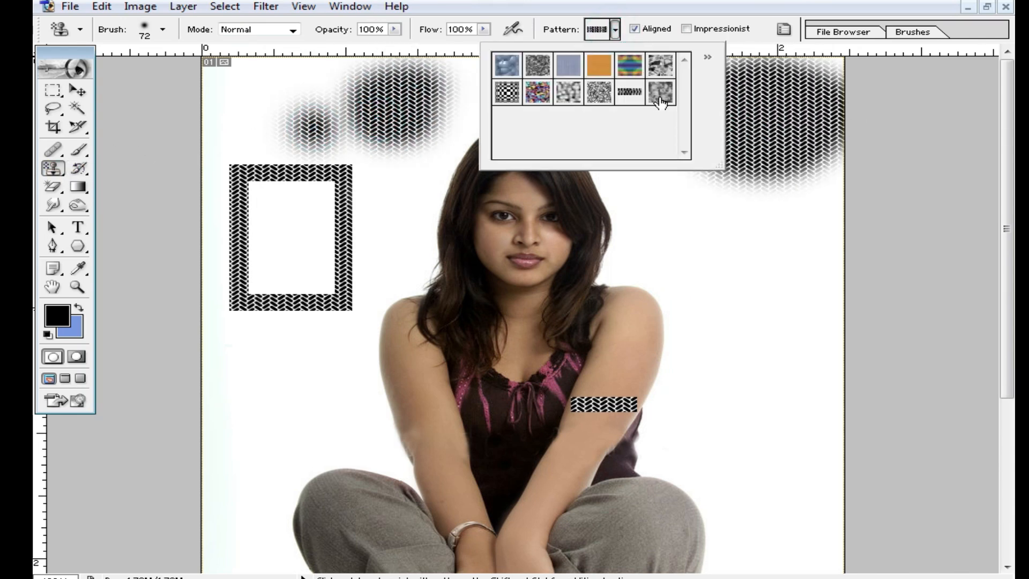
mouse_move(779, 247)
left_mouse_down()
mouse_move(814, 234)
mouse_move(814, 282)
mouse_move(782, 281)
mouse_move(761, 255)
mouse_move(833, 253)
mouse_move(766, 169)
left_mouse_up()
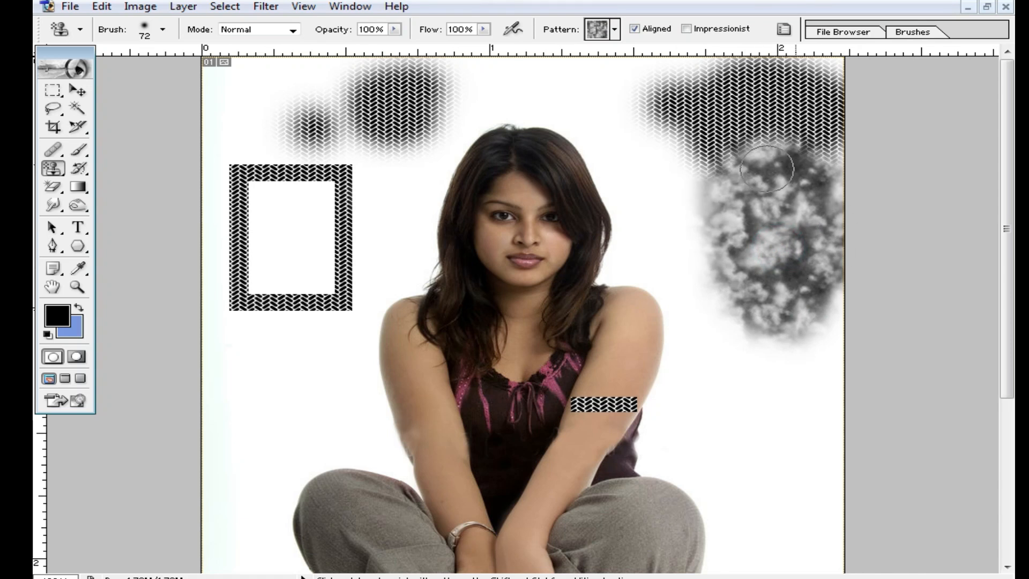
Try the checkerboard pattern freehand over the chevron frame, and undo all the freehand pattern strokes.
left_click(614, 30)
double_click(516, 94)
mouse_move(220, 72)
left_mouse_down()
mouse_move(245, 75)
mouse_move(270, 81)
mouse_move(290, 99)
mouse_move(244, 155)
left_mouse_up()
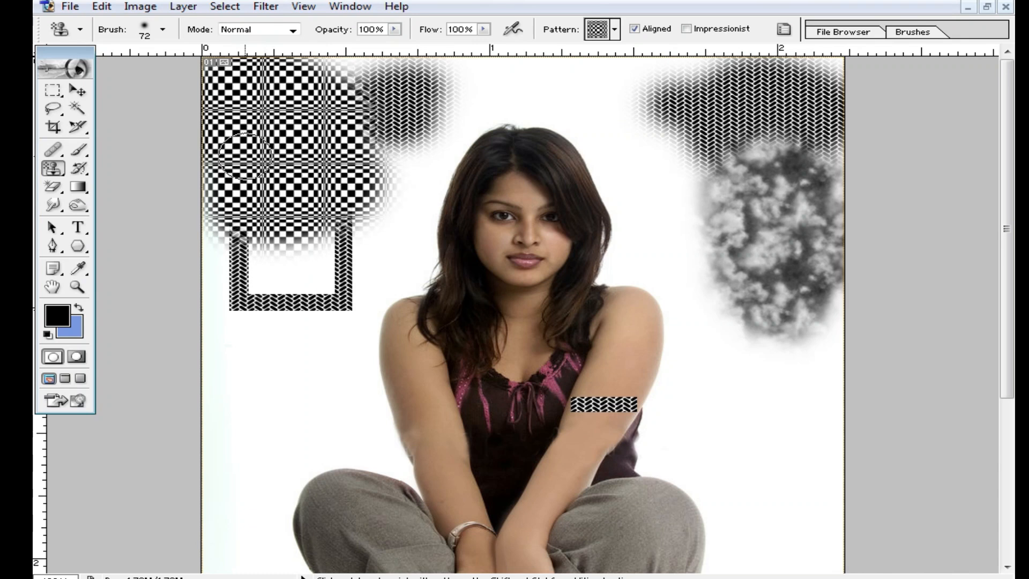
key("ctrl+alt+z")
key("ctrl+alt+z")
key("ctrl+alt+z")
key("ctrl+alt+z")
key("ctrl+alt+z")
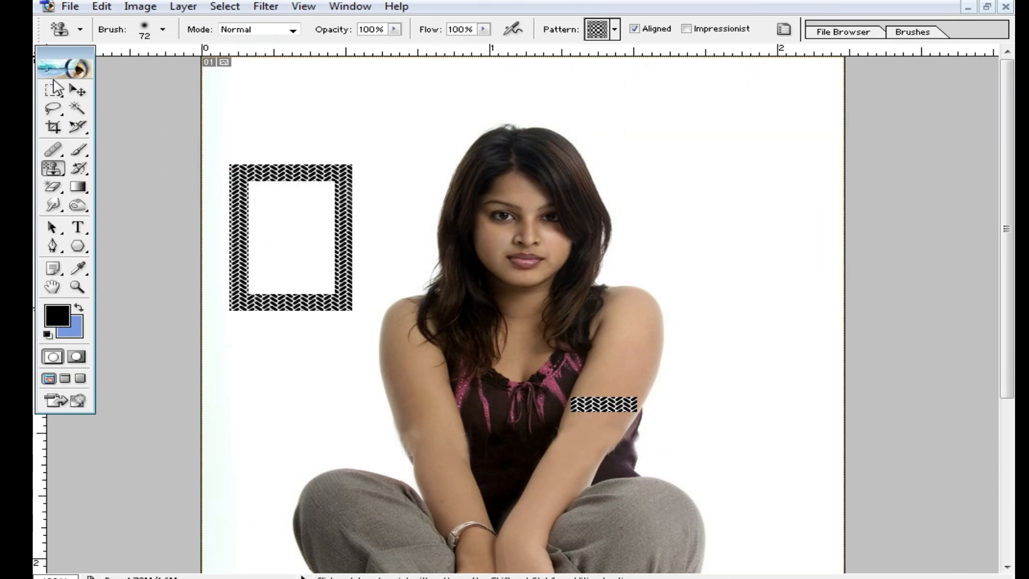
Fill a rectangular selection in the background's upper-right corner with the checkerboard pattern, and deselect it.
left_click(54, 89)
left_click_drag(765, 173, 802, 210)
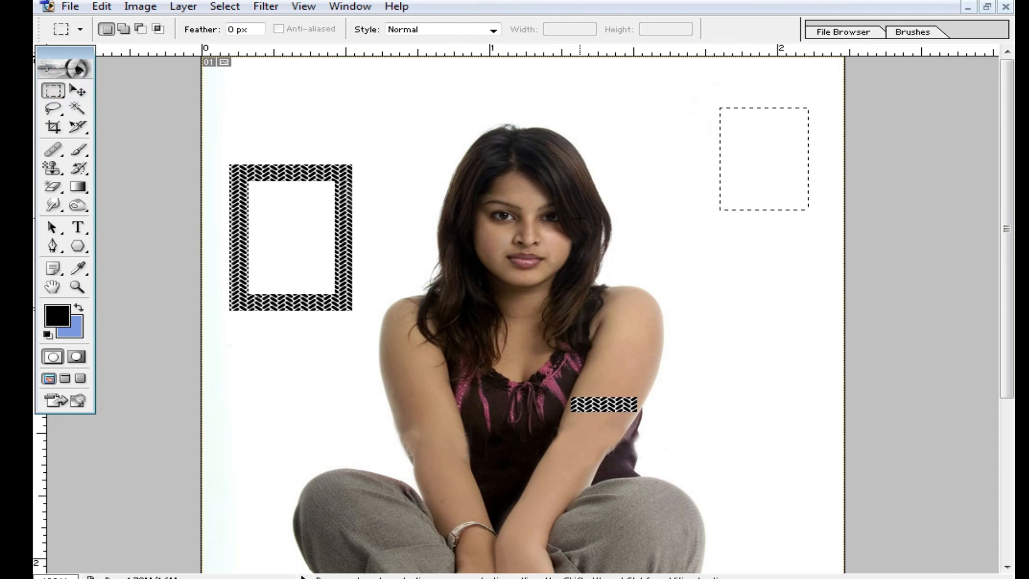
left_click(52, 168)
mouse_move(744, 101)
left_mouse_down()
mouse_move(729, 233)
mouse_move(782, 181)
left_mouse_up()
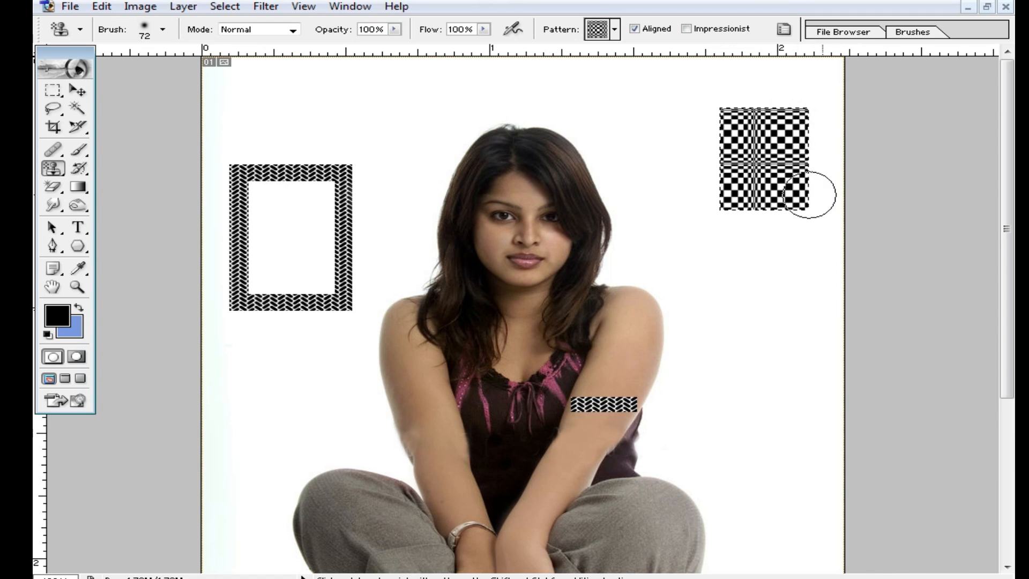
left_click(58, 90)
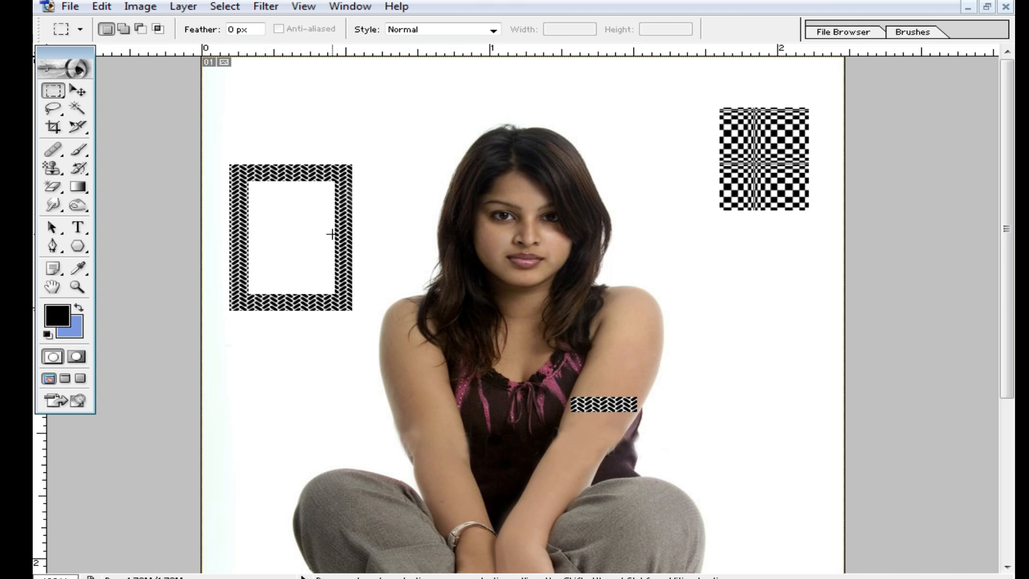
Switch to the History Brush tool and set its brush size to 167 px.
left_click(79, 169)
left_click(84, 172)
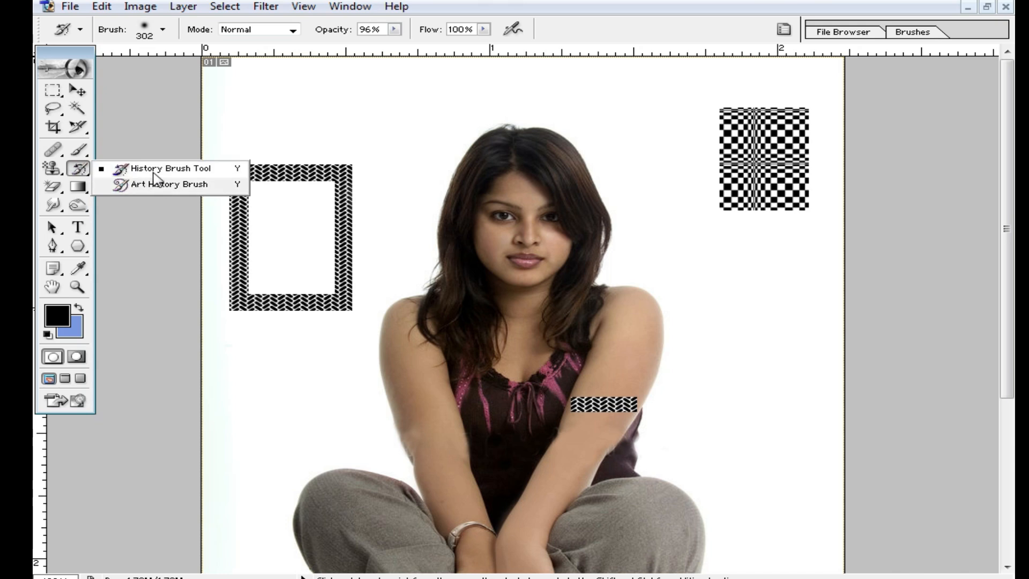
right_click(402, 178)
left_click(546, 208)
left_click(629, 120)
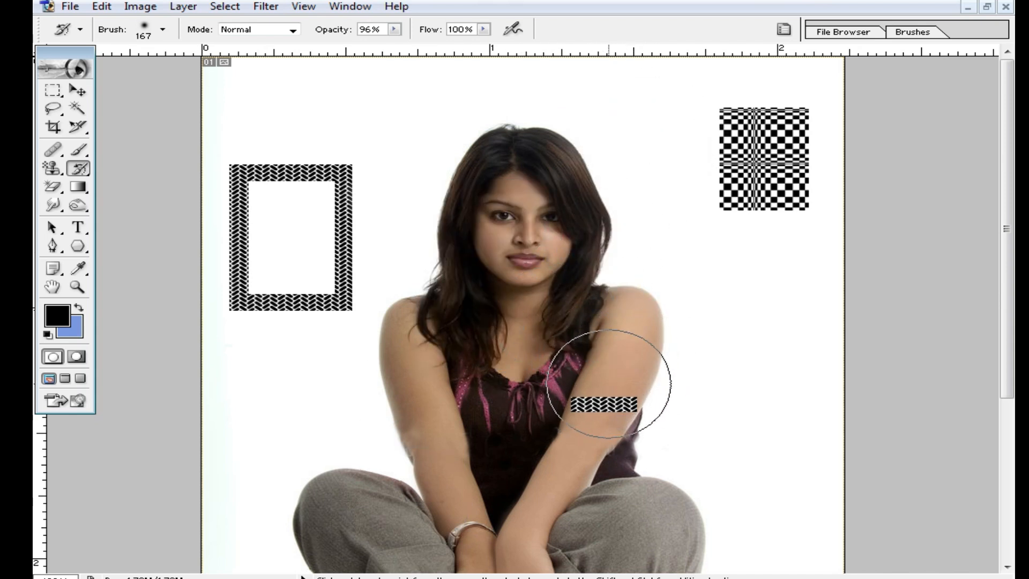
Paint over the checkerboard, chevron frame and arm band with the History Brush, raising its opacity to 100%, to restore the original photo.
mouse_move(602, 390)
left_mouse_down()
mouse_move(541, 413)
mouse_move(315, 384)
mouse_move(289, 236)
mouse_move(666, 152)
mouse_move(764, 161)
left_mouse_up()
left_click_drag(279, 177, 330, 326)
left_click(394, 30)
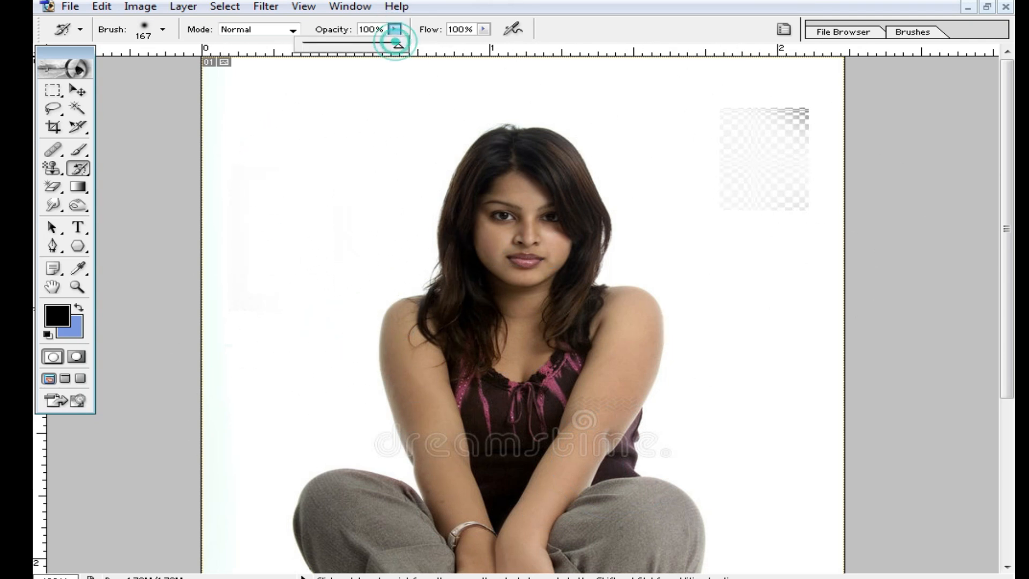
left_click_drag(691, 134, 756, 121)
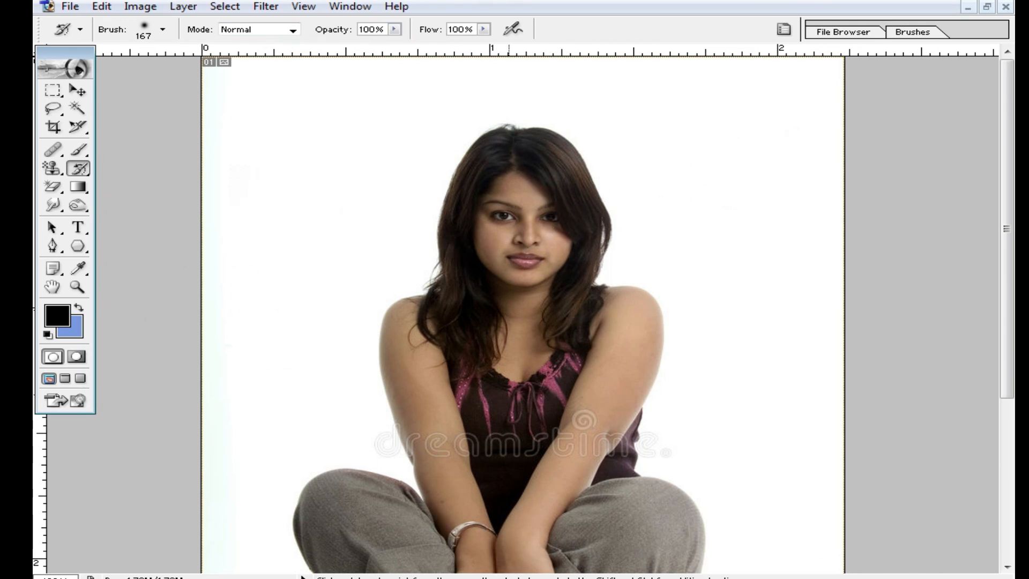
left_click(664, 399, "ctrl")
left_click_drag(654, 264, 692, 206)
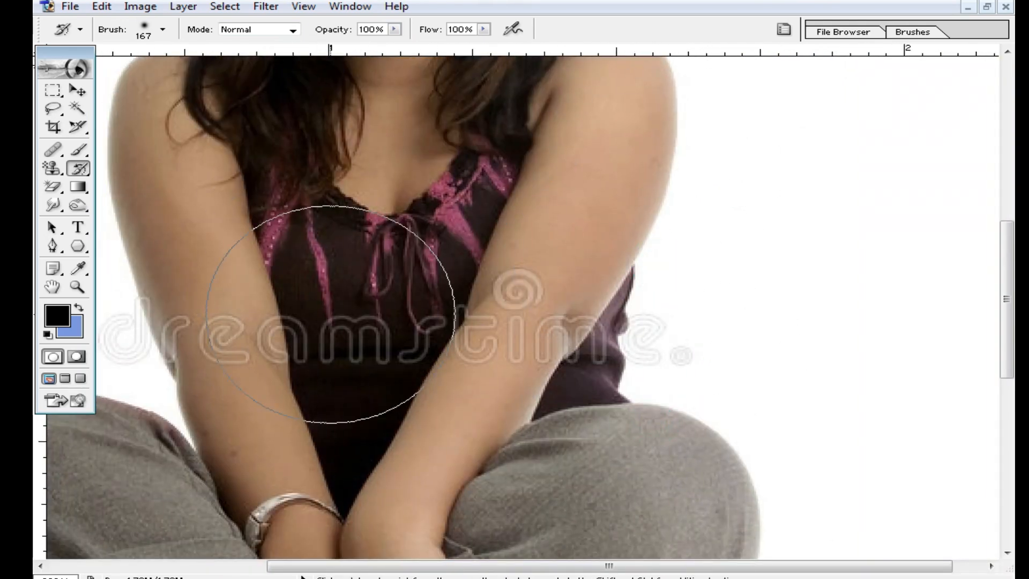
left_click_drag(521, 238, 644, 318)
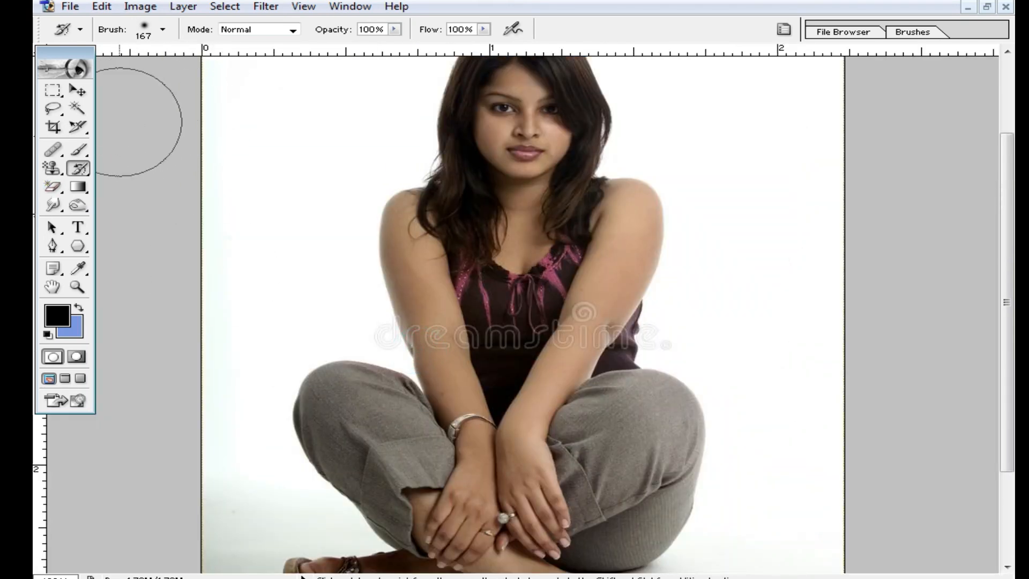
Switch to the Art History Brush and paint Tight Short strokes over the woman's arms with the 21 px brush.
left_click_drag(83, 170, 149, 186)
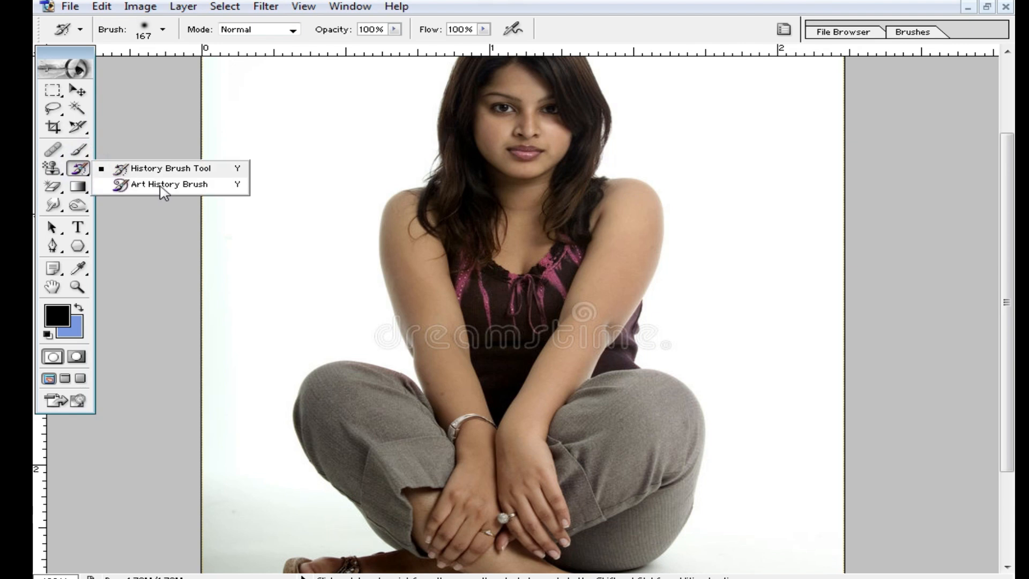
left_click(164, 187)
mouse_move(420, 248)
left_mouse_down()
mouse_move(399, 274)
mouse_move(426, 279)
left_mouse_up()
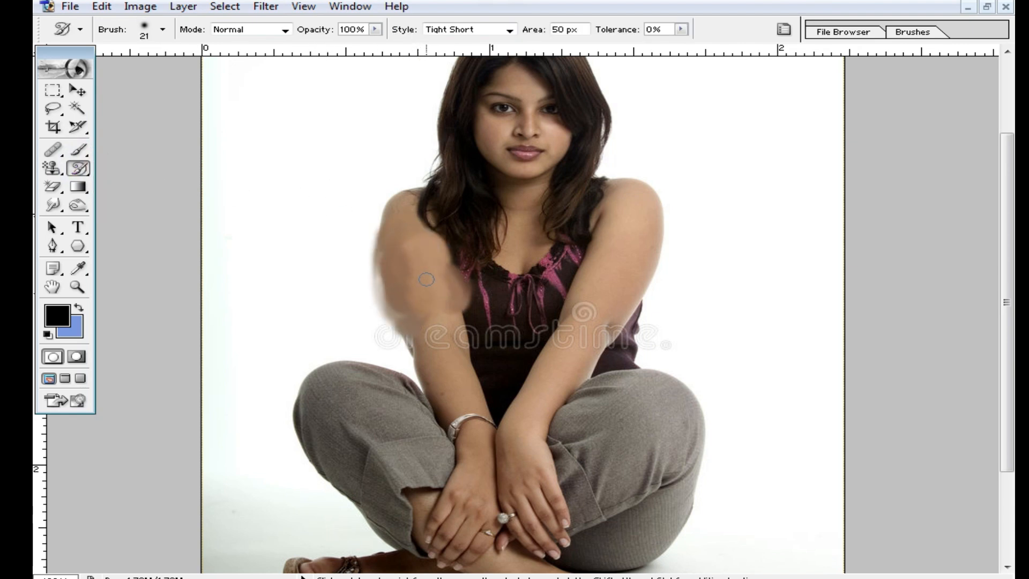
left_click(548, 277, "ctrl")
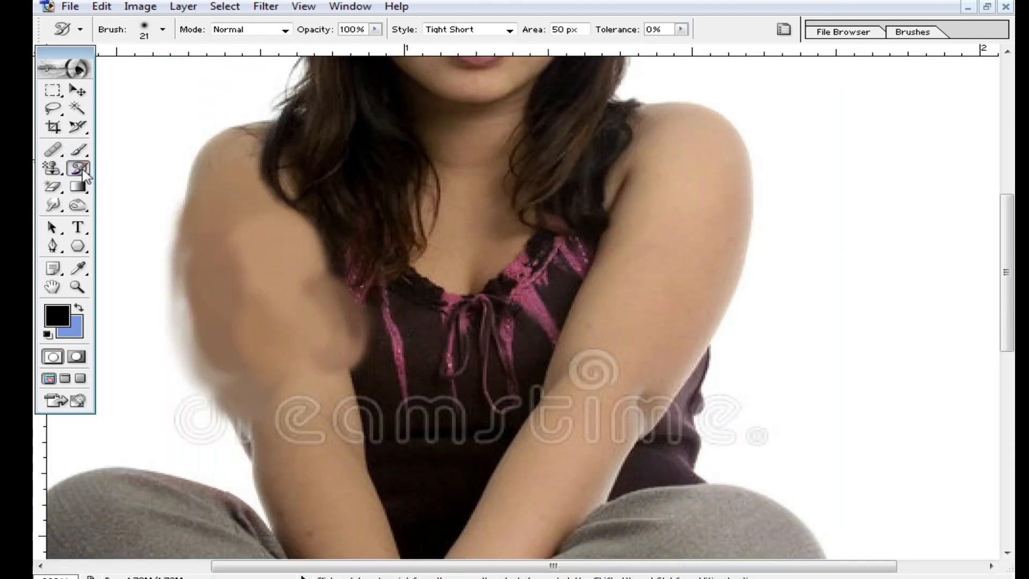
left_click(83, 171)
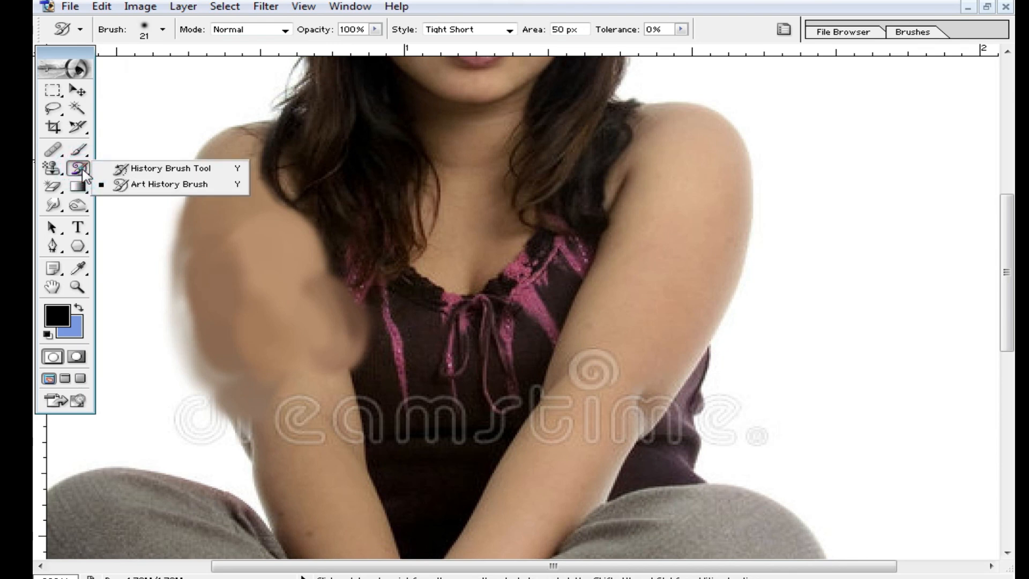
left_click(171, 183)
mouse_move(597, 354)
left_mouse_down()
mouse_move(673, 305)
mouse_move(666, 275)
mouse_move(691, 118)
mouse_move(557, 487)
mouse_move(642, 243)
mouse_move(533, 300)
mouse_move(256, 306)
mouse_move(560, 298)
left_mouse_up()
Enlarge the Art History Brush to 161 px and paint over the whole figure from head to feet.
key("ctrl+minus")
right_click(560, 298)
left_click(716, 329)
mouse_move(716, 329)
left_mouse_down()
mouse_move(551, 202)
mouse_move(536, 321)
mouse_move(545, 482)
mouse_move(682, 459)
mouse_move(535, 375)
mouse_move(379, 369)
left_mouse_up()
key("ctrl+minus")
mouse_move(573, 482)
left_mouse_down()
mouse_move(657, 508)
mouse_move(482, 340)
mouse_move(510, 275)
mouse_move(886, 165)
mouse_move(272, 576)
left_mouse_up()
mouse_move(458, 355)
left_mouse_down()
mouse_move(278, 345)
mouse_move(491, 225)
mouse_move(661, 487)
mouse_move(537, 349)
mouse_move(546, 275)
mouse_move(574, 299)
mouse_move(555, 241)
mouse_move(536, 241)
mouse_move(715, 407)
left_mouse_up()
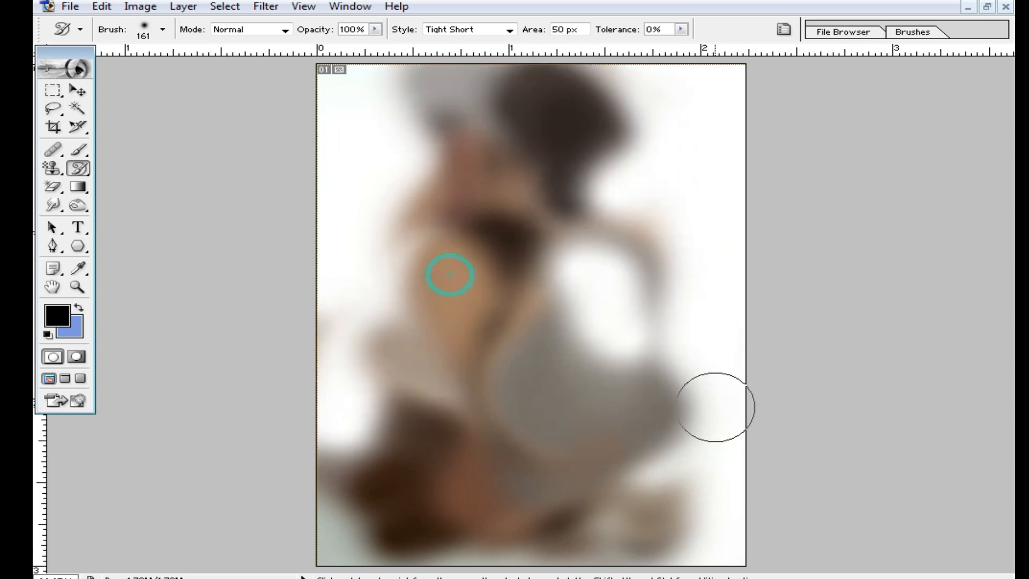
mouse_move(440, 194)
left_mouse_down()
mouse_move(528, 269)
mouse_move(508, 383)
mouse_move(542, 418)
mouse_move(482, 300)
mouse_move(466, 241)
mouse_move(472, 332)
mouse_move(512, 291)
mouse_move(487, 345)
mouse_move(471, 257)
mouse_move(509, 214)
mouse_move(529, 384)
mouse_move(493, 257)
mouse_move(512, 279)
mouse_move(523, 229)
mouse_move(482, 267)
mouse_move(509, 349)
mouse_move(484, 405)
mouse_move(443, 328)
mouse_move(482, 369)
left_mouse_up()
mouse_move(686, 386)
left_mouse_down()
mouse_move(669, 367)
mouse_move(687, 351)
mouse_move(678, 331)
mouse_move(758, 325)
mouse_move(553, 236)
mouse_move(147, 204)
left_mouse_up()
Switch back to the History Brush, set its size to 496 px, and paint over the whole image to restore the original photo.
left_click(77, 177)
left_click(172, 166)
right_click(688, 279)
mouse_move(569, 151)
left_mouse_down()
mouse_move(386, 241)
mouse_move(536, 375)
left_mouse_up()
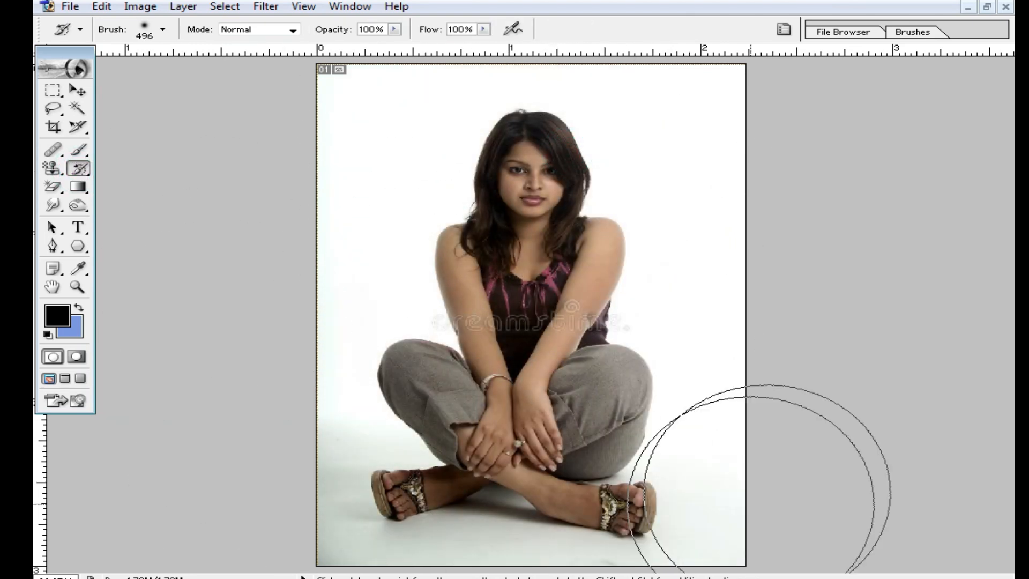